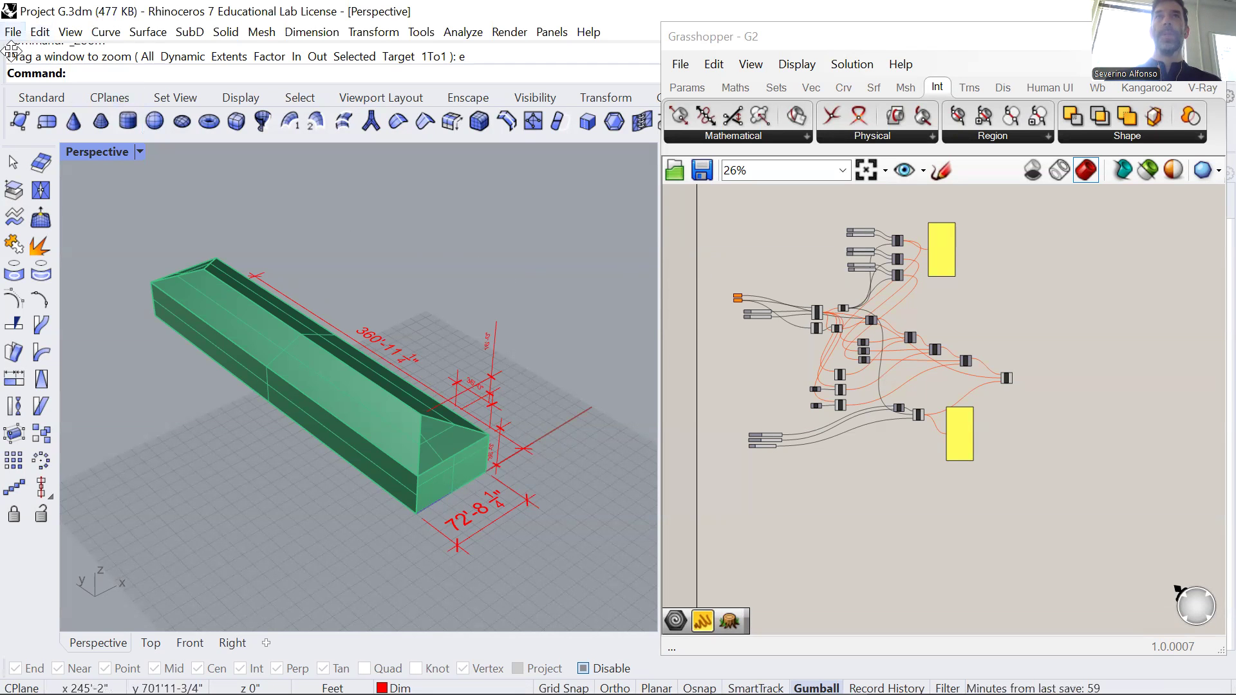
pyautogui.write('Gras')
pyautogui.press('Escape')
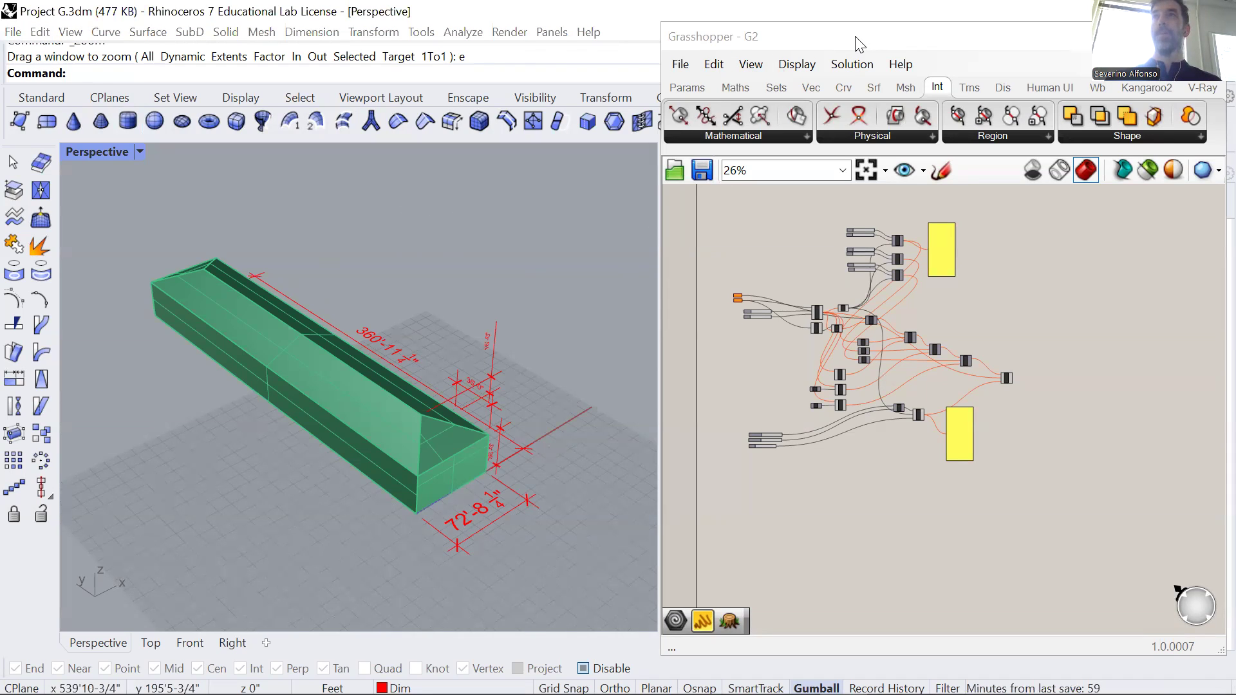
pyautogui.moveTo(860, 44); pyautogui.dragTo(861, 69)
pyautogui.click(681, 89)
pyautogui.click(711, 137)
pyautogui.click(423, 232)
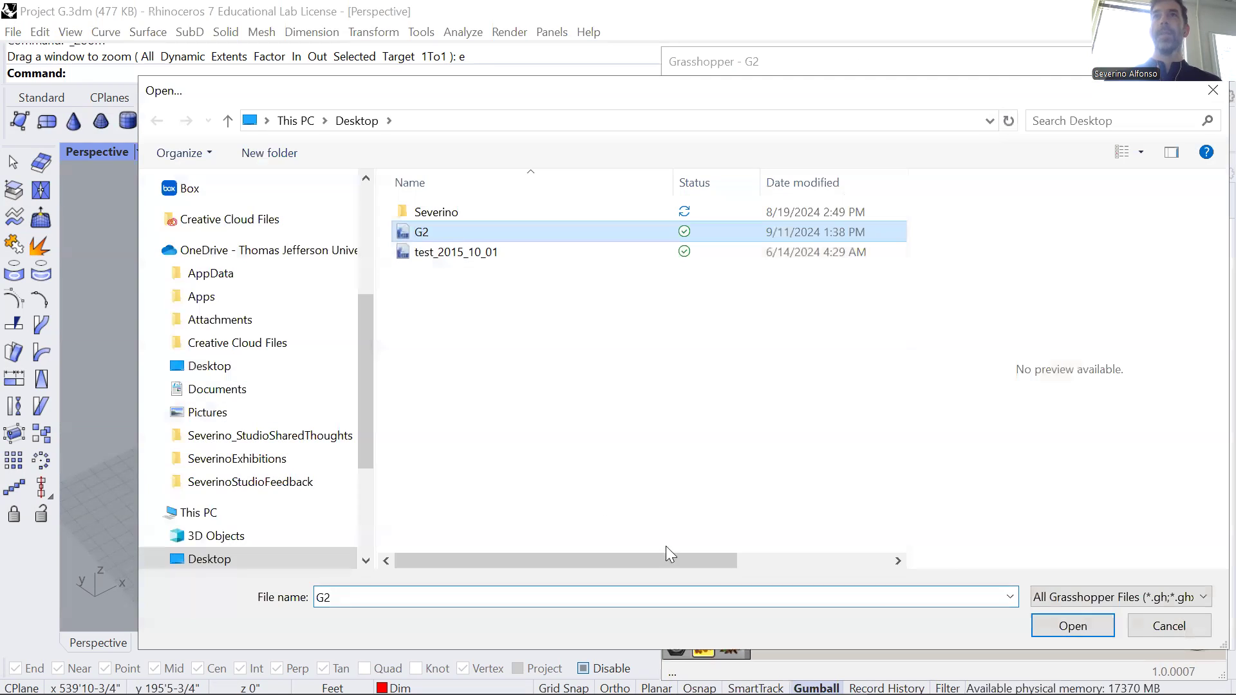
pyautogui.click(1185, 623)
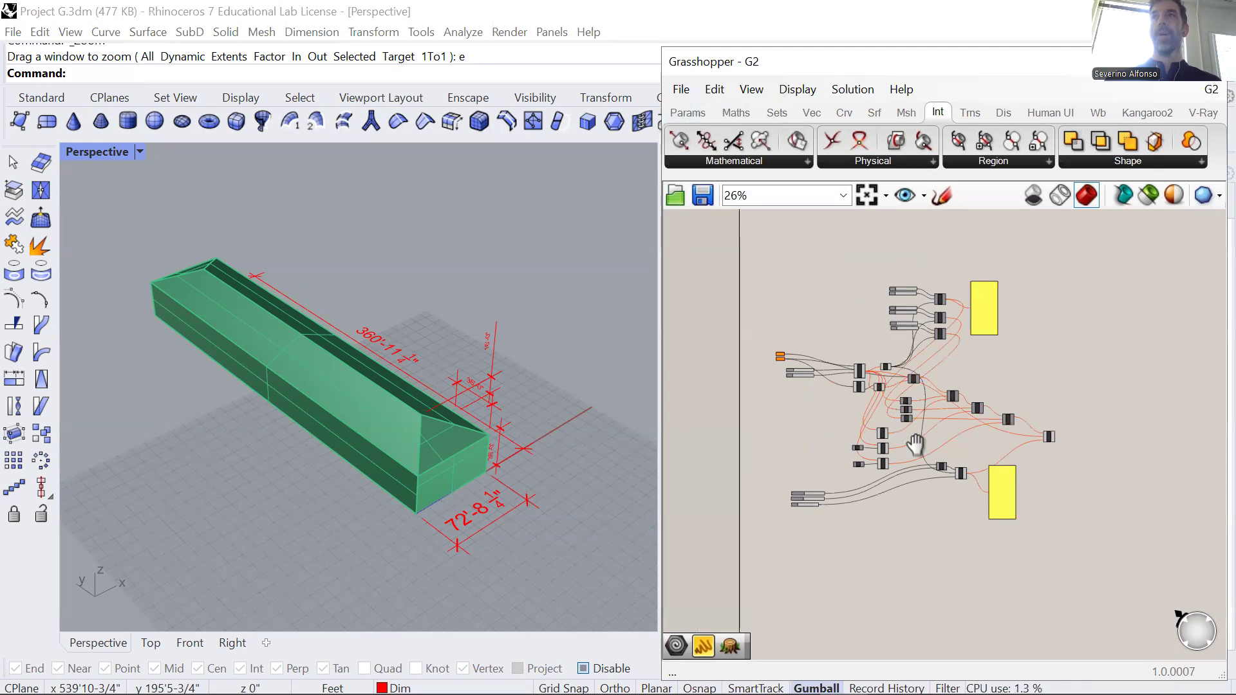
# Step: Move both Geo parameters together farther away from the Count and Seed sliders on the canvas
pyautogui.scroll(3, 794, 359)
pyautogui.scroll(8, 794, 359)
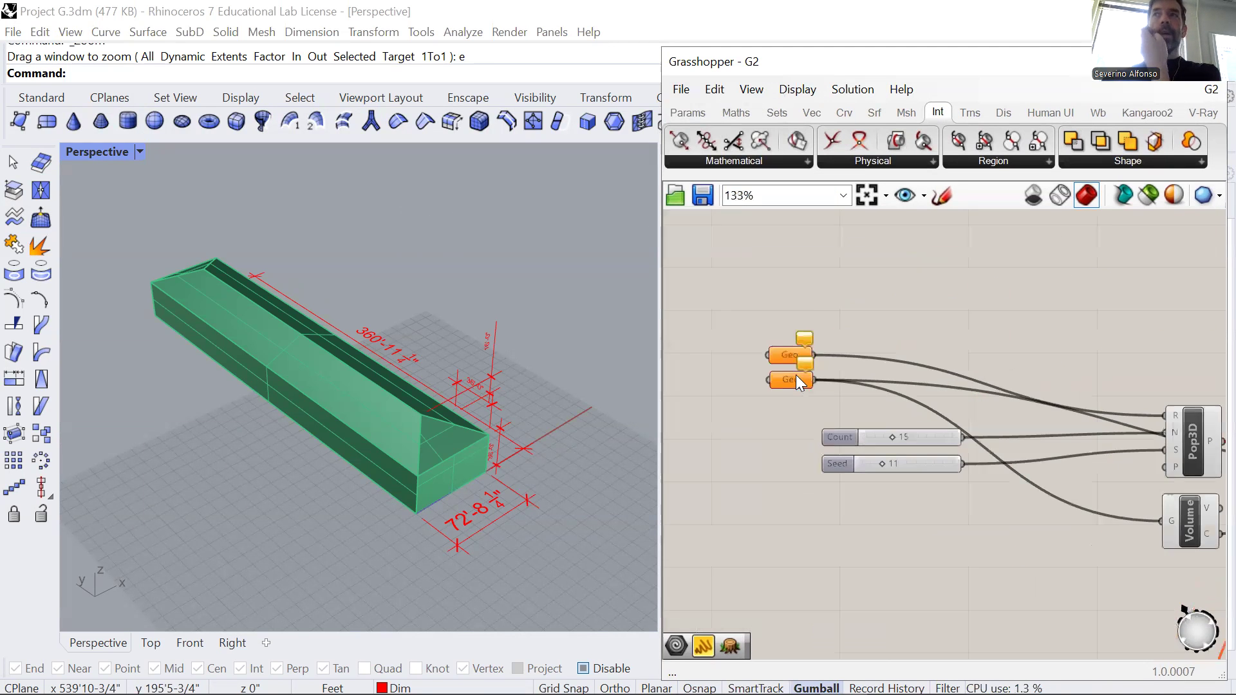
pyautogui.scroll(-2, 853, 499)
pyautogui.moveTo(897, 314); pyautogui.dragTo(824, 486)
pyautogui.scroll(-2, 847, 417)
pyautogui.scroll(-5, 823, 474)
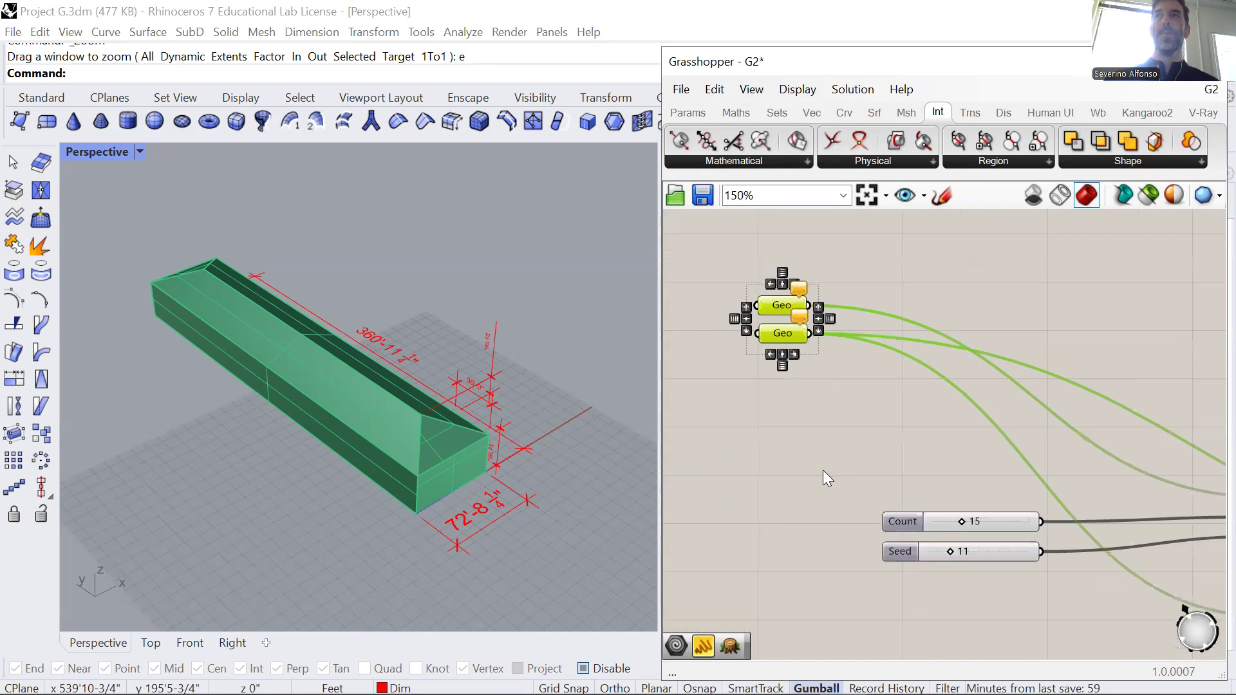
# Step: Examine the Scale component at the end of the definition and the options it offers
pyautogui.moveTo(817, 453); pyautogui.dragTo(708, 324, button='right')
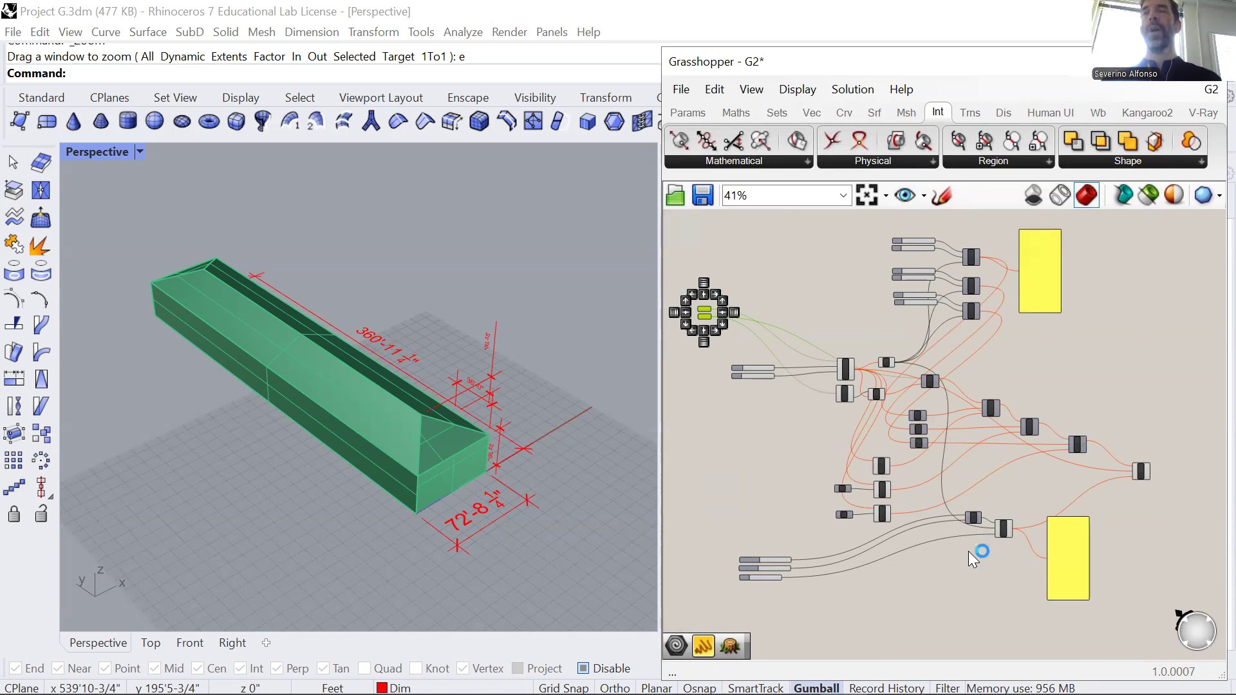
pyautogui.scroll(10, 1152, 483)
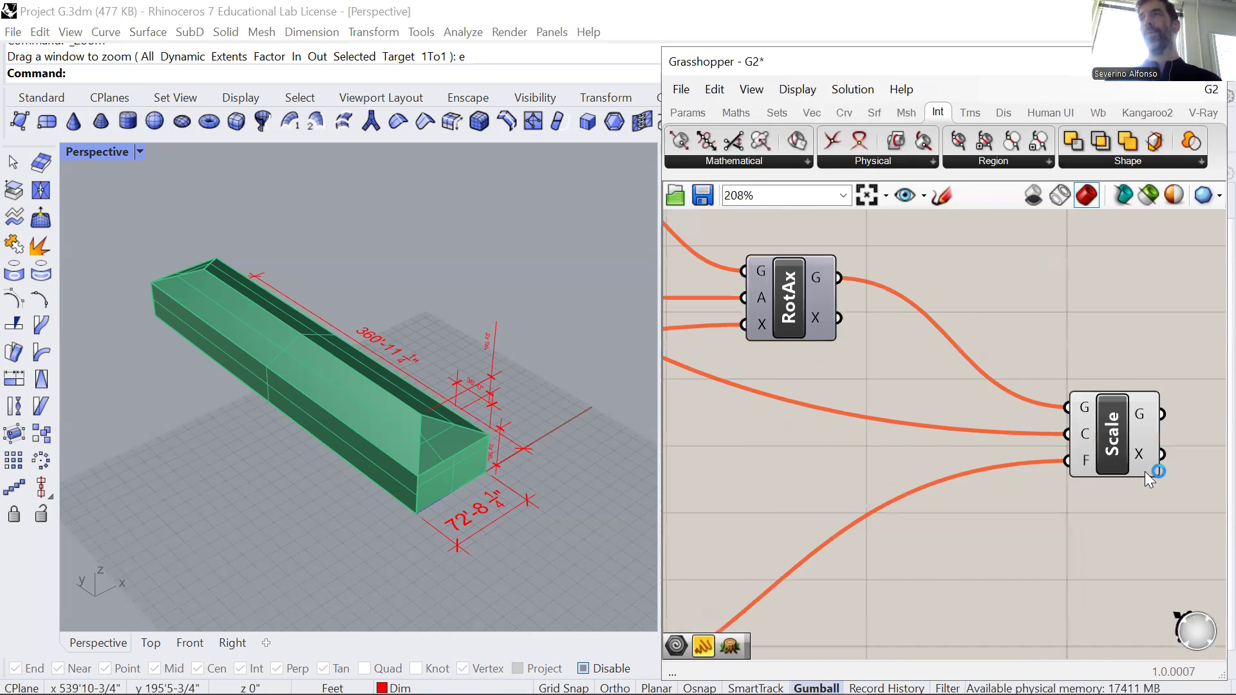
pyautogui.scroll(-5, 1173, 331)
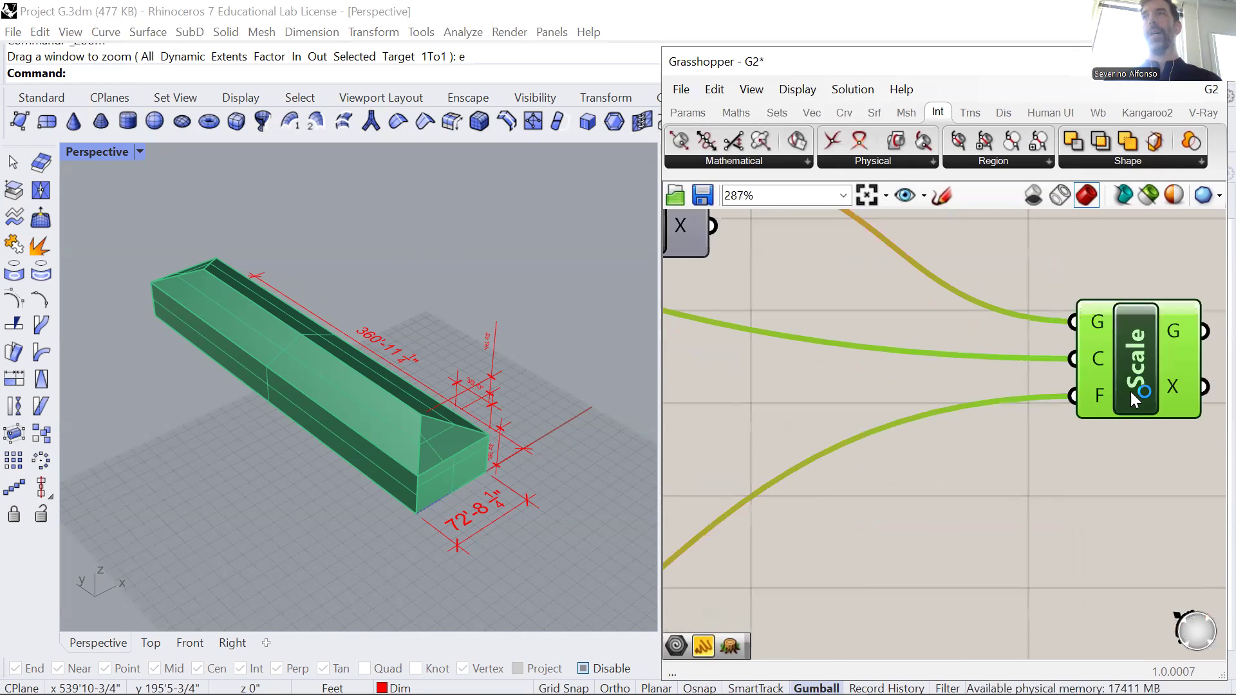
pyautogui.rightClick(1133, 345)
pyautogui.click(992, 519)
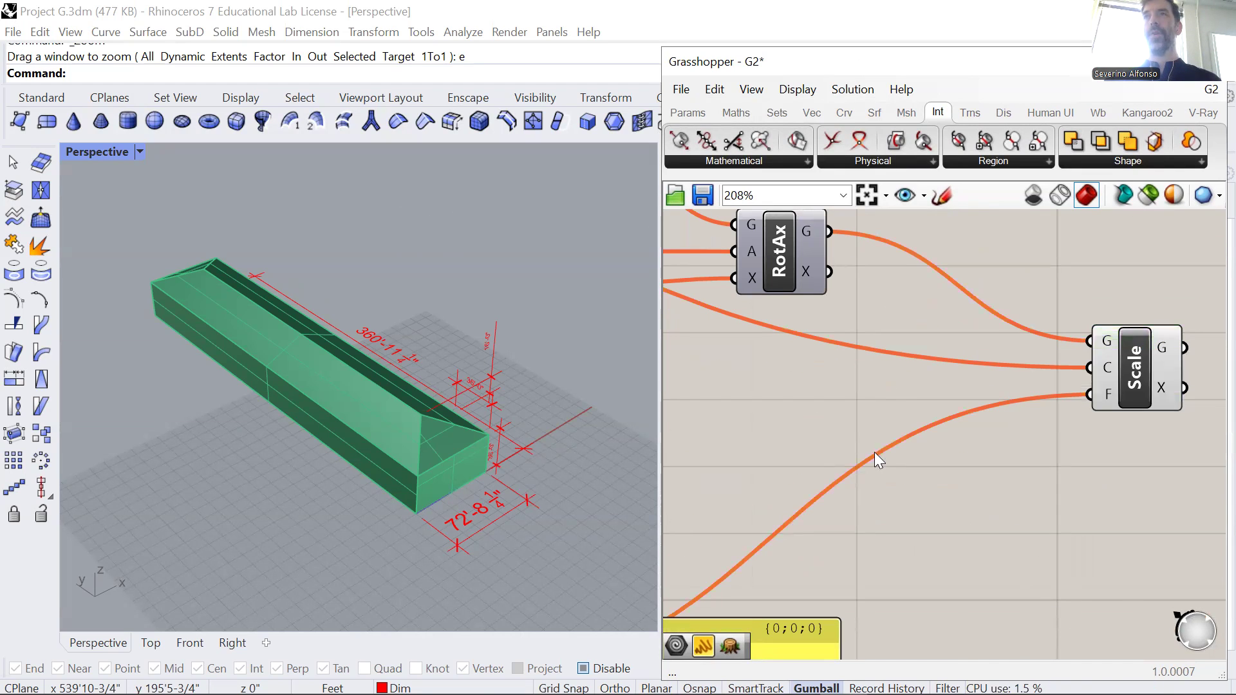
pyautogui.scroll(-8, 843, 429)
# Step: Spread the two Geo parameters apart vertically on the canvas
pyautogui.scroll(6, 811, 317)
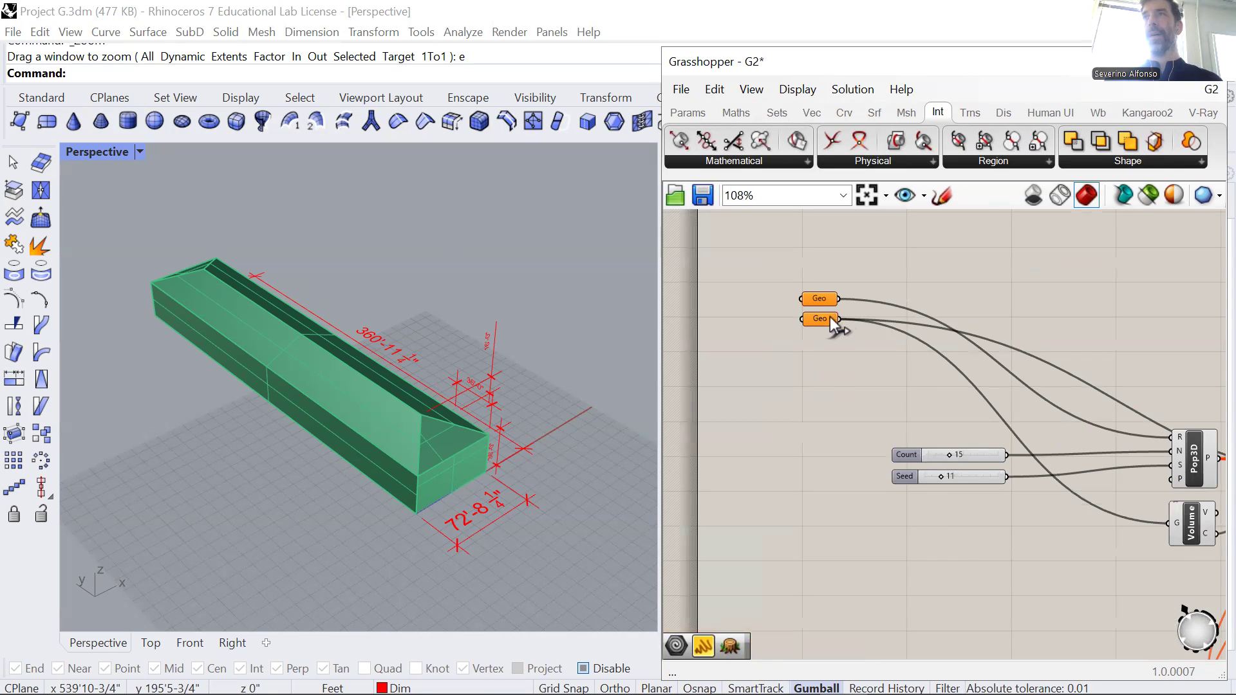
pyautogui.moveTo(826, 320); pyautogui.dragTo(824, 367)
pyautogui.moveTo(821, 300); pyautogui.dragTo(822, 275)
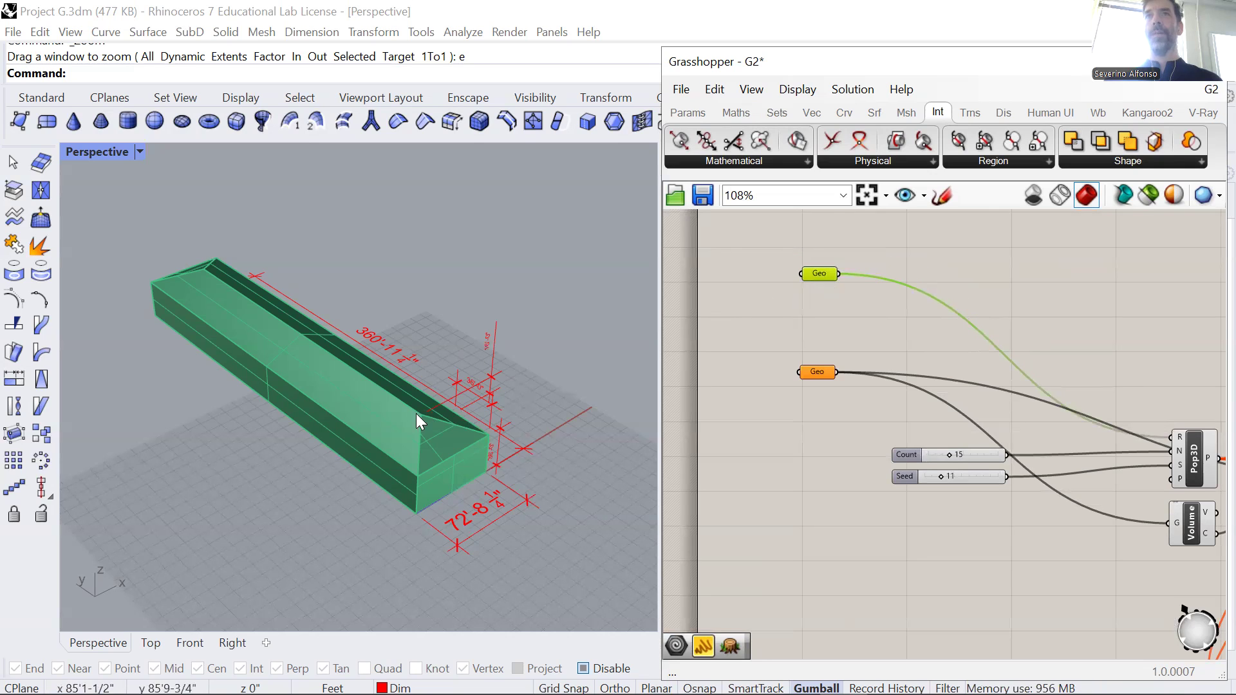
# Step: Reference the long green building polysurface as the single geometry of the upper Geo parameter and shift that parameter slightly aside
pyautogui.scroll(4, 297, 368)
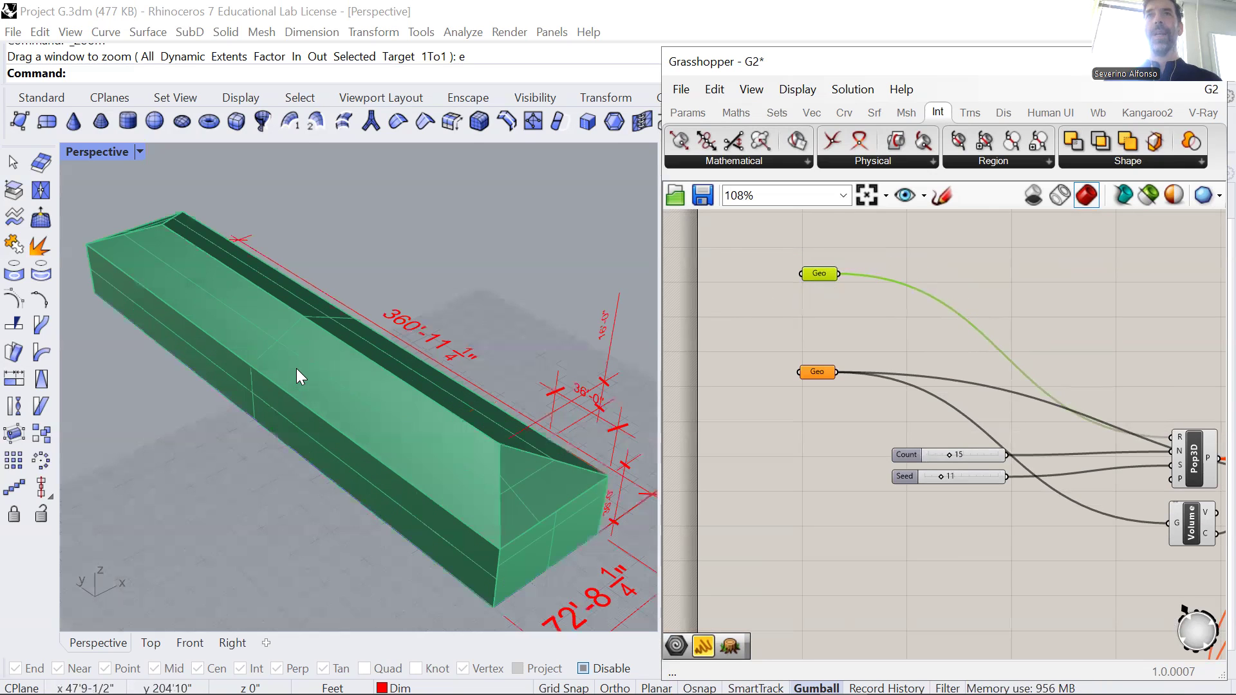
pyautogui.click(346, 352)
pyautogui.click(486, 434)
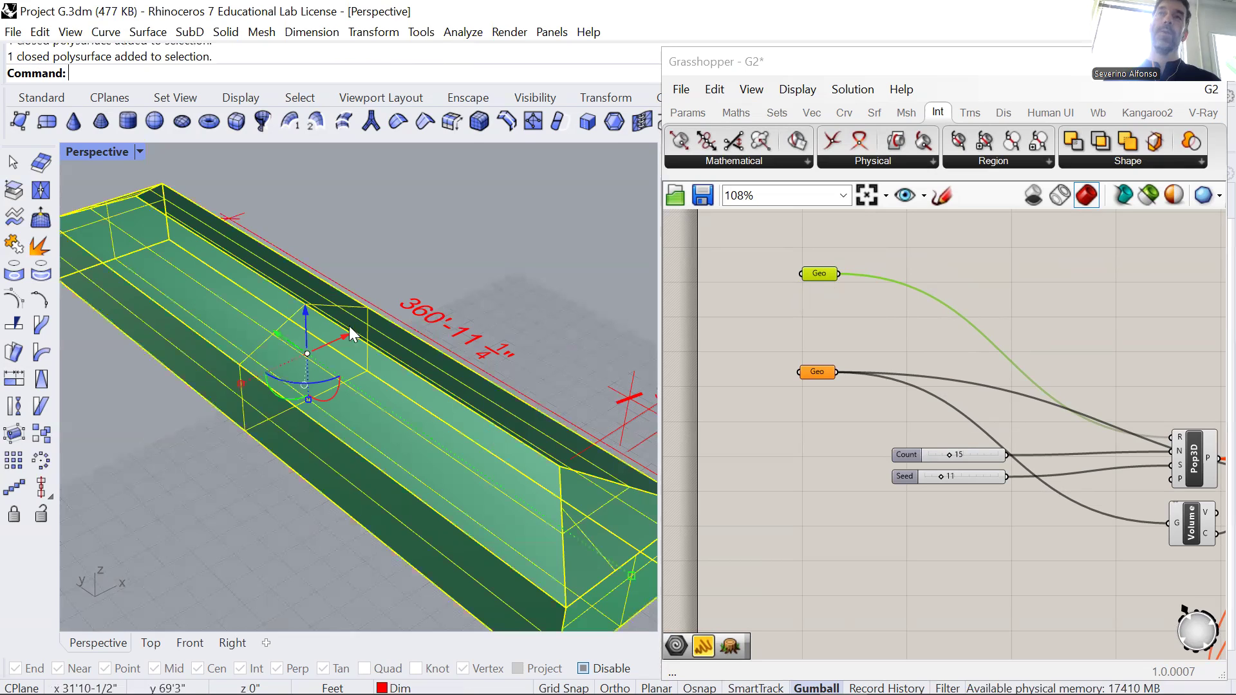
pyautogui.click(470, 246)
pyautogui.click(909, 331)
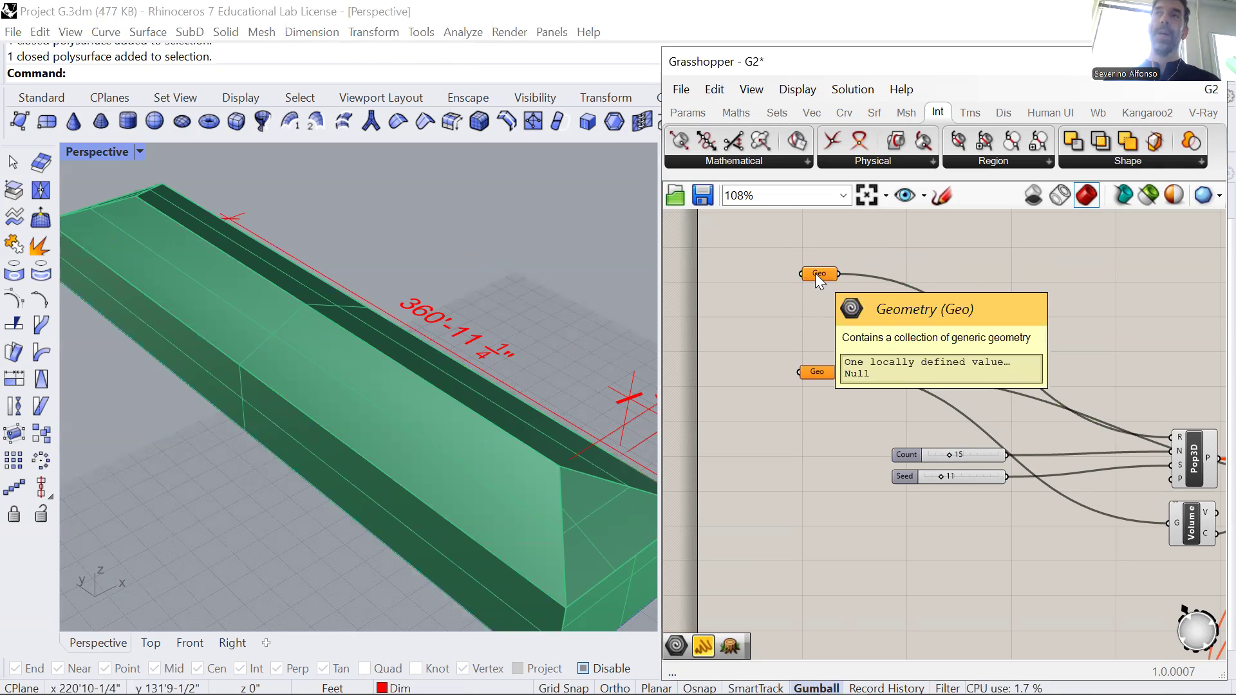
pyautogui.rightClick(816, 274)
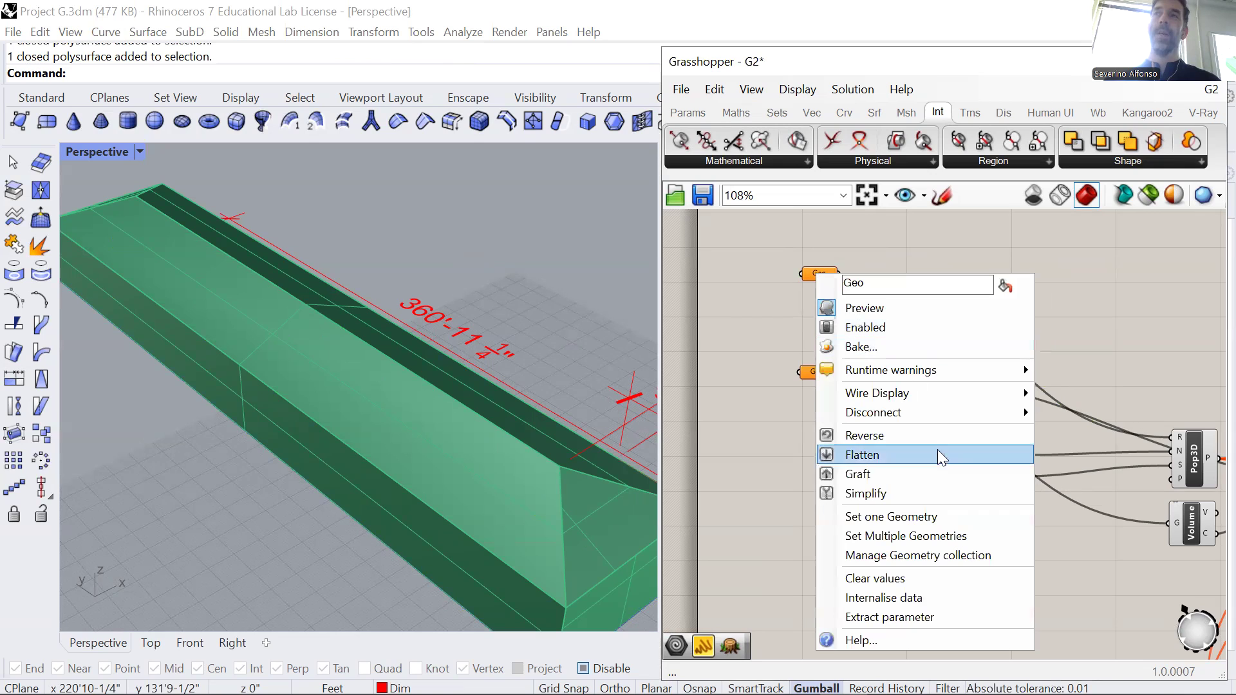
pyautogui.click(892, 517)
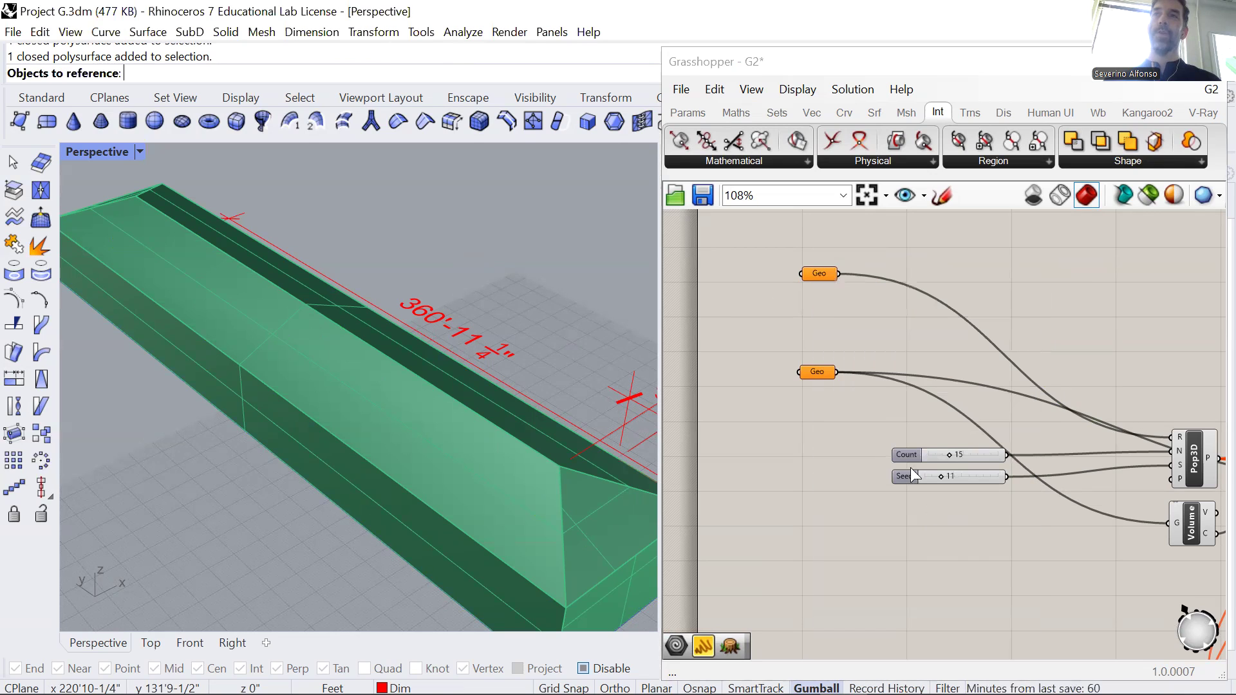
pyautogui.rightClick(446, 393)
pyautogui.moveTo(819, 273)
pyautogui.mouseDown()
pyautogui.moveTo(836, 255)
pyautogui.moveTo(827, 274)
pyautogui.moveTo(802, 264)
pyautogui.mouseUp()
pyautogui.click(811, 327)
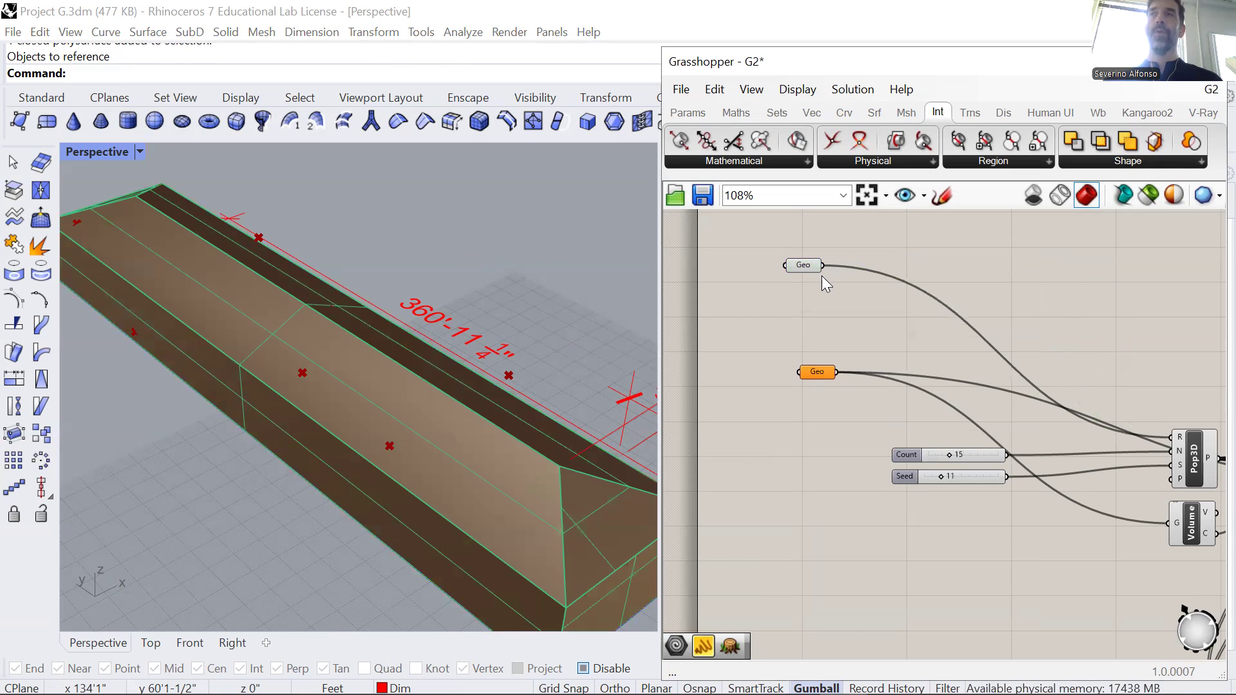
# Step: Hide the original green building polysurface in the Rhino model, leaving its Grasshopper preview
pyautogui.moveTo(1059, 457); pyautogui.dragTo(1018, 430, button='right')
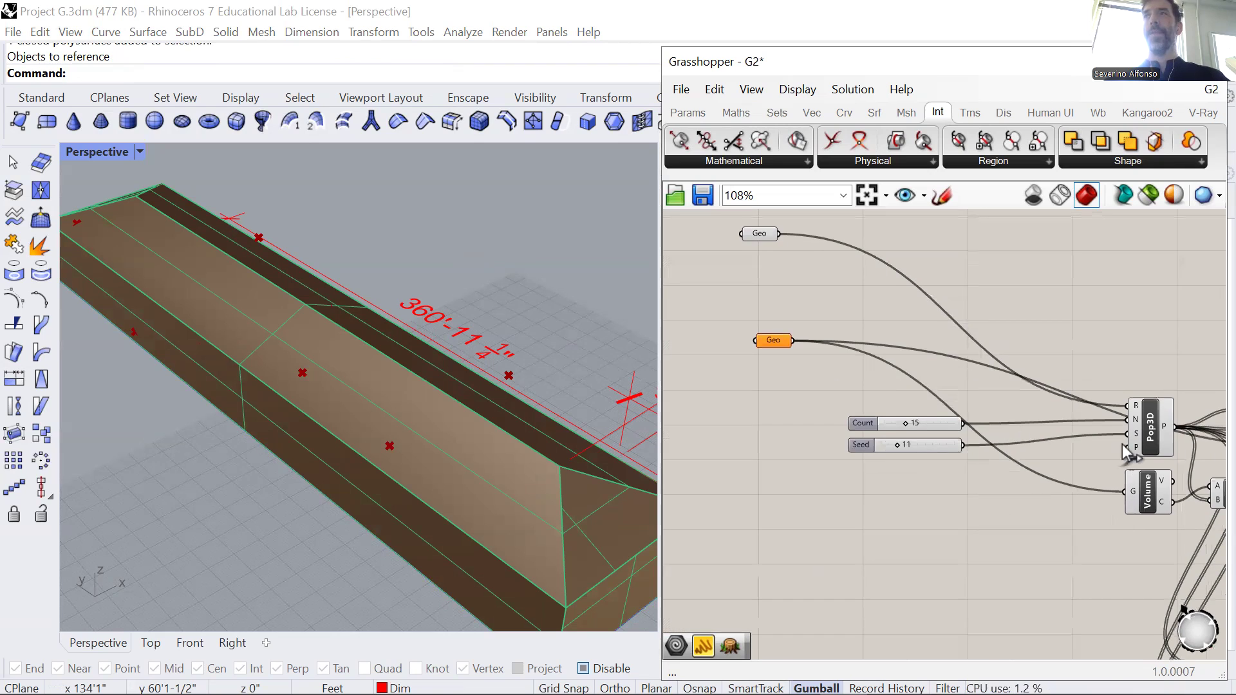
pyautogui.scroll(-3, 771, 495)
pyautogui.click(452, 448)
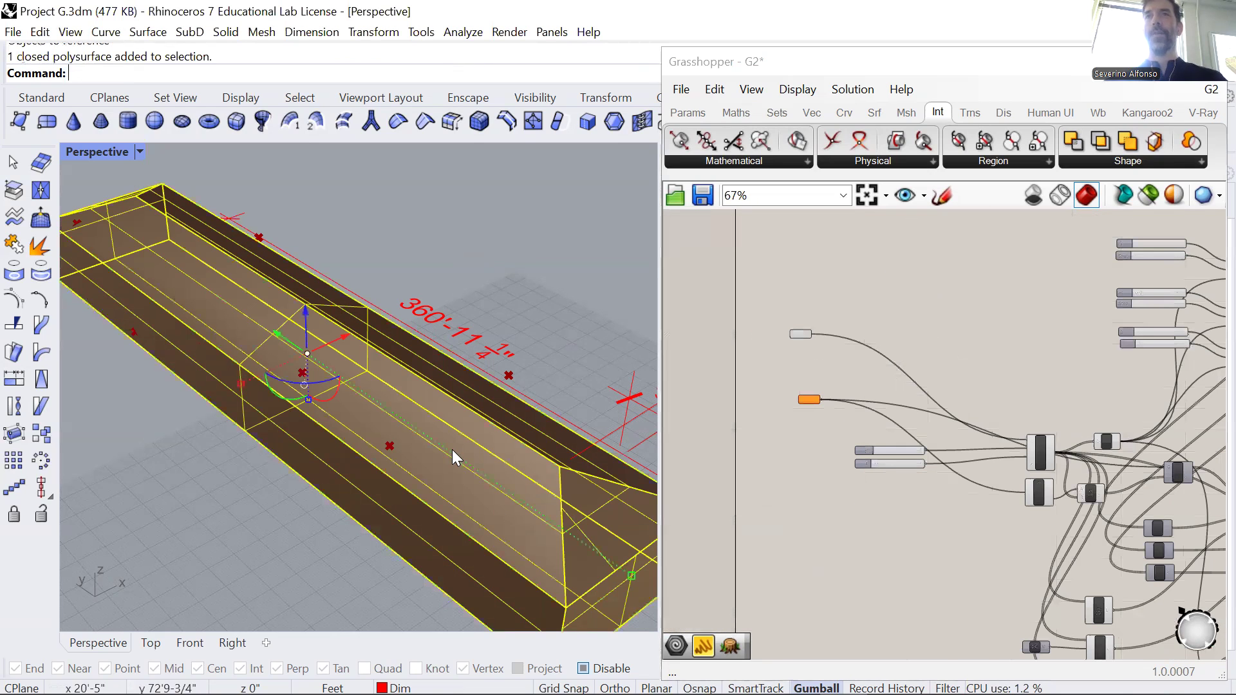
pyautogui.write('Hide')
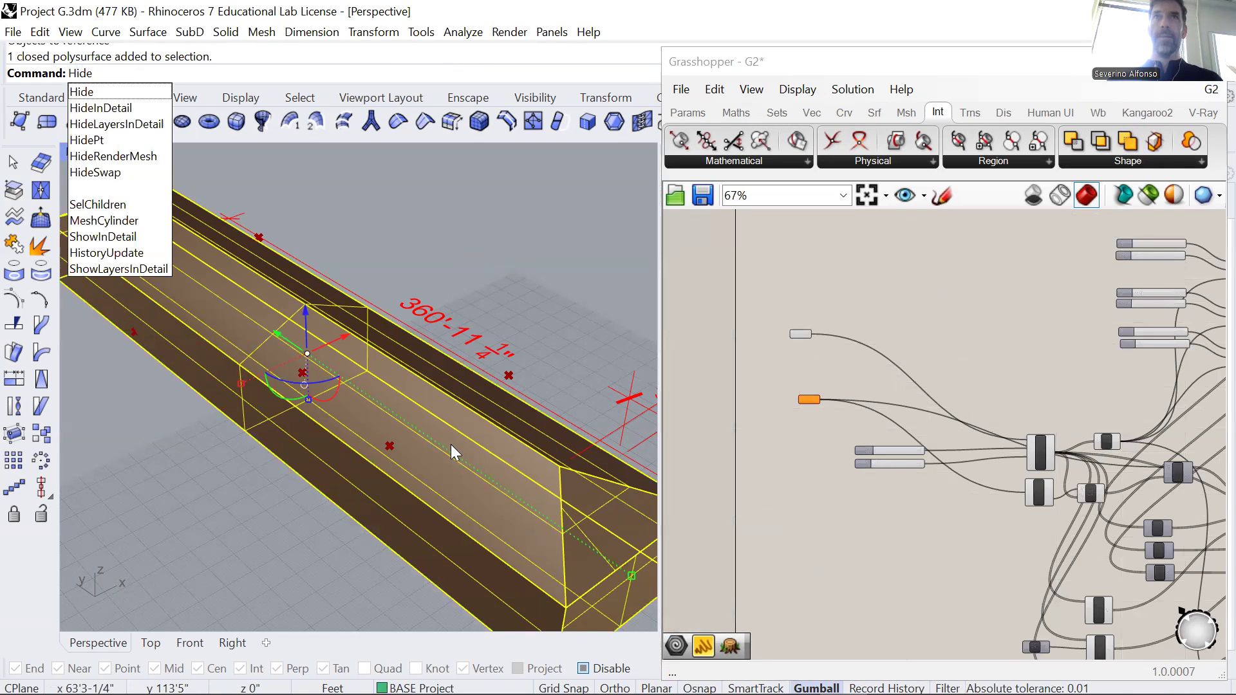
pyautogui.press('Return')
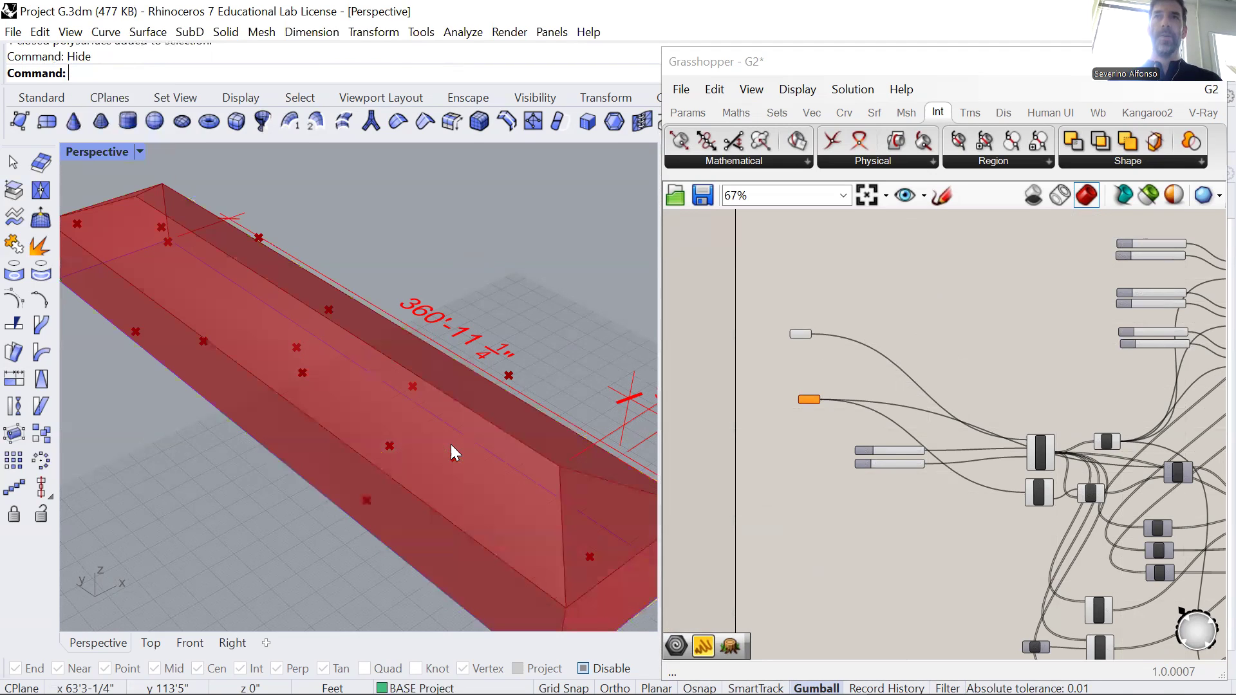
# Step: Uncover the layer list behind the Grasshopper window, make Default the current layer and turn off the Dim layer
pyautogui.moveTo(312, 369); pyautogui.dragTo(299, 356, button='right')
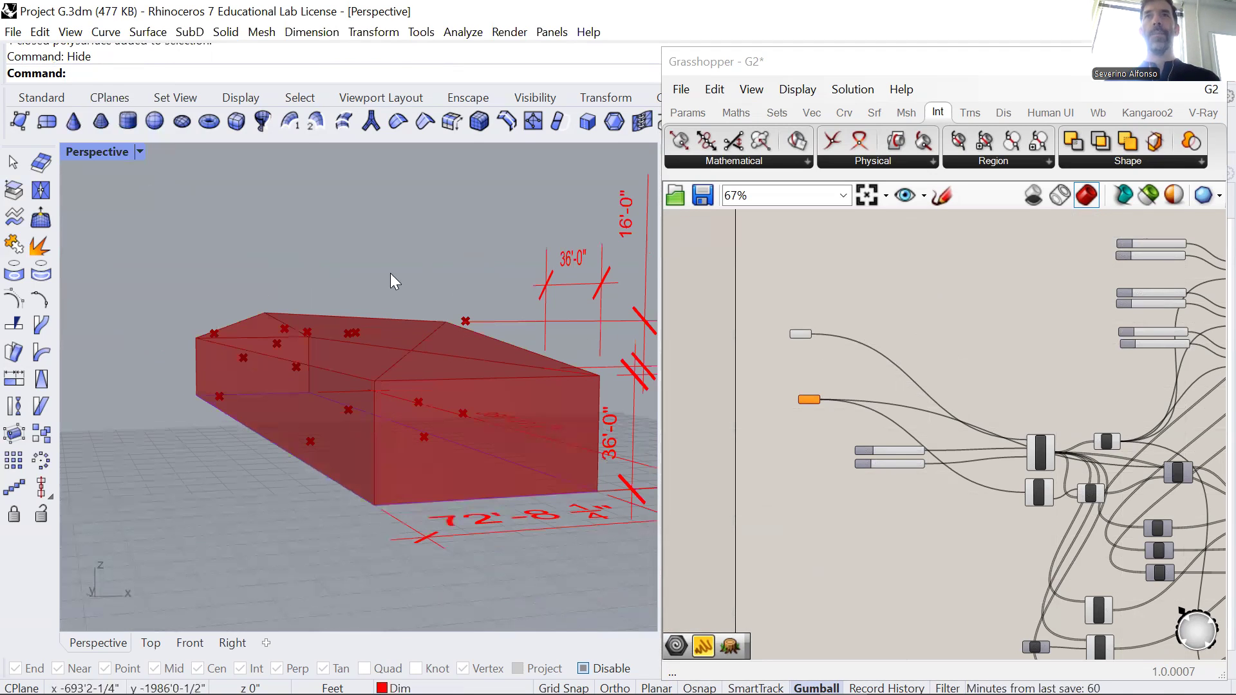
pyautogui.moveTo(283, 298); pyautogui.dragTo(356, 321, button='right')
pyautogui.scroll(-3, 356, 329)
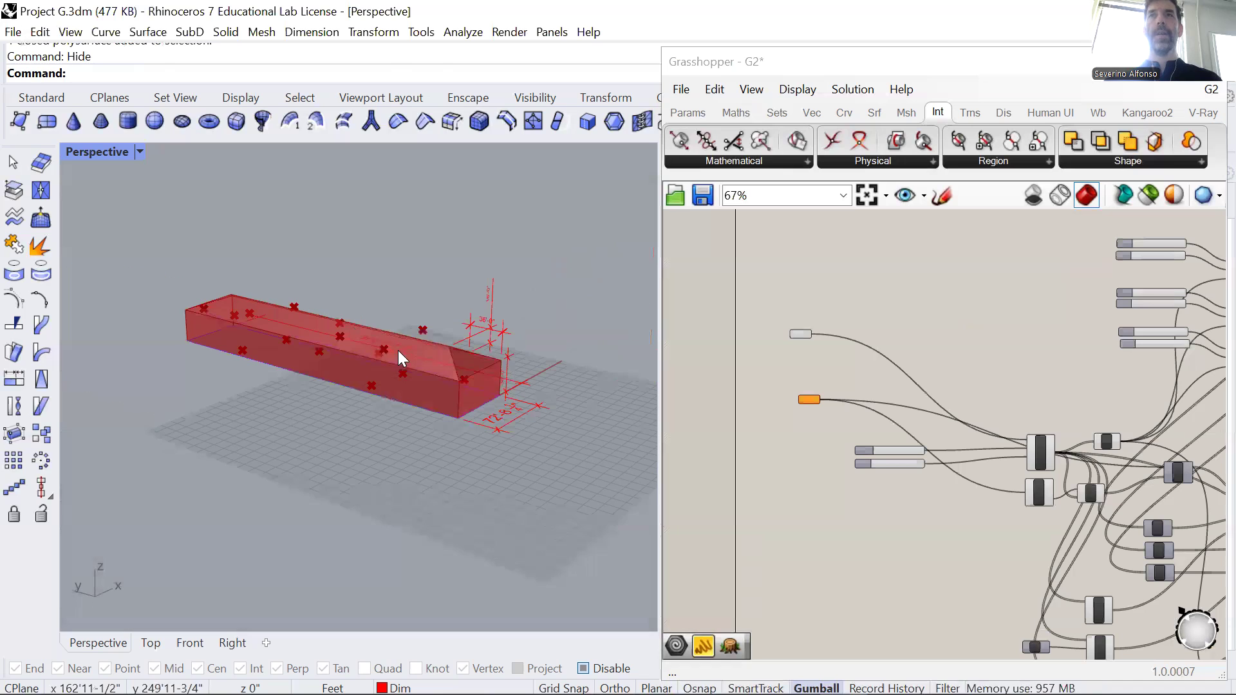
pyautogui.scroll(-2, 409, 359)
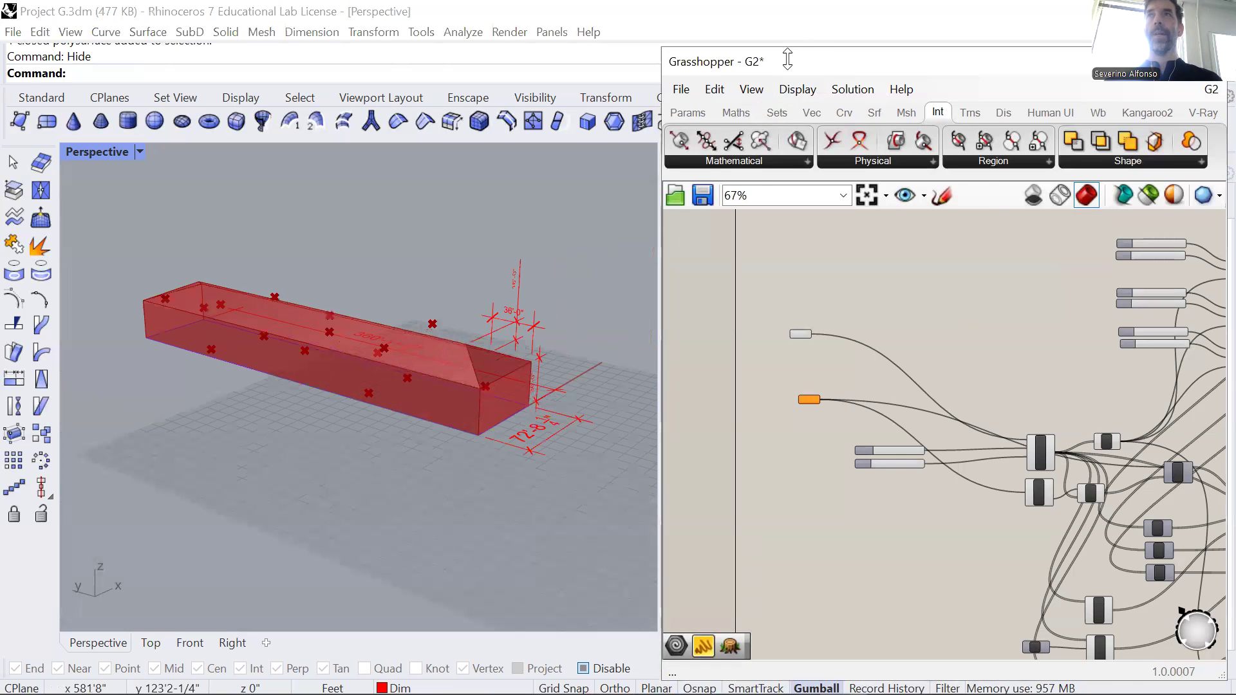
pyautogui.moveTo(790, 46); pyautogui.dragTo(798, 418)
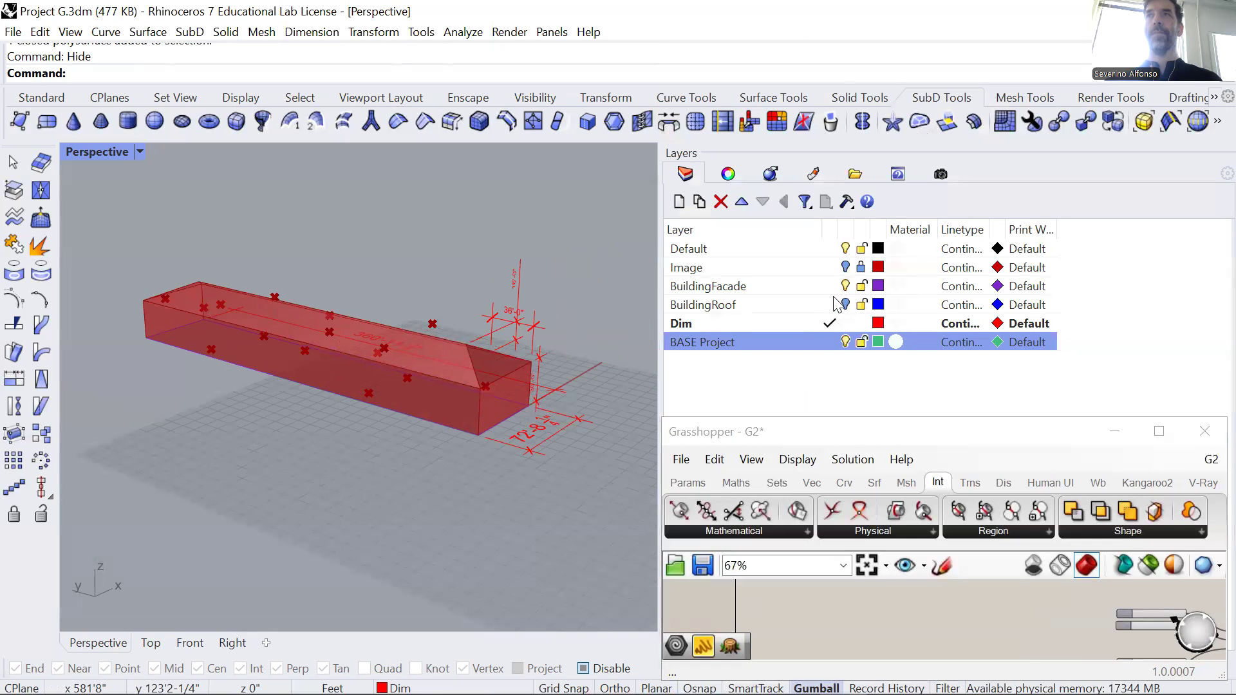
pyautogui.click(830, 248)
pyautogui.click(845, 324)
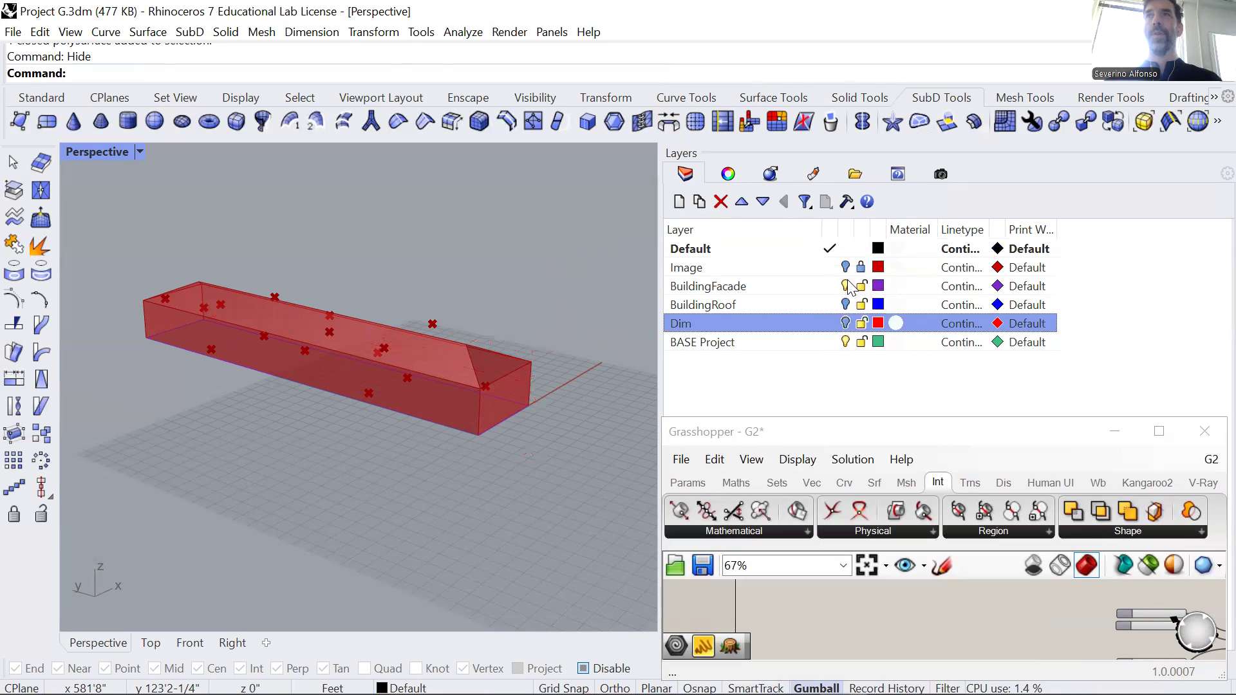
# Step: Turn off the BuildingFacade and BASE Project layers
pyautogui.click(845, 286)
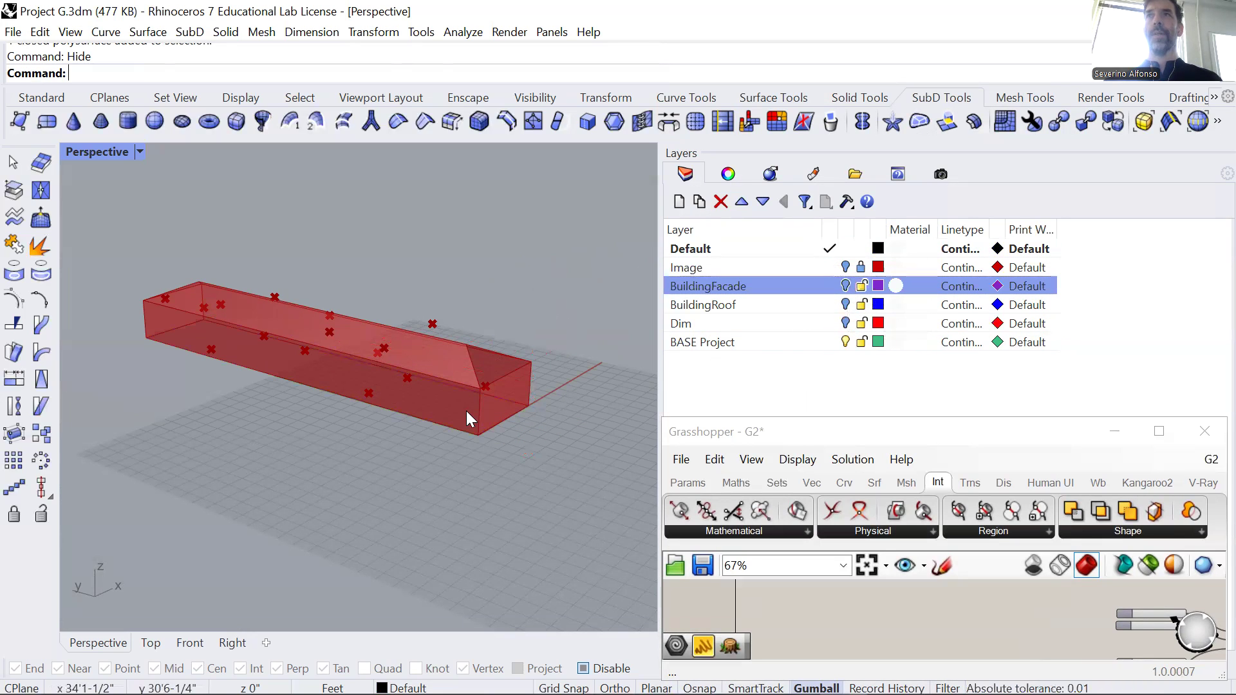
pyautogui.click(845, 342)
pyautogui.moveTo(345, 365); pyautogui.dragTo(322, 380, button='right')
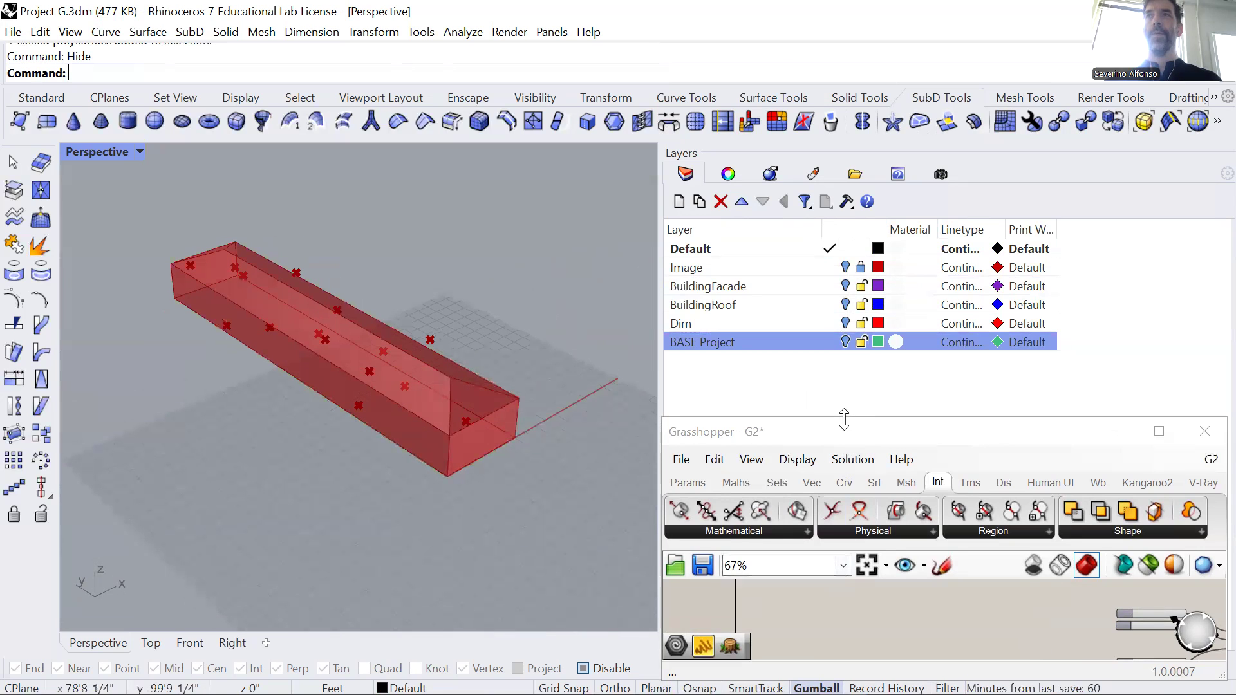
# Step: Enlarge the Grasshopper window again and move the lower Geo parameter closer to the upper one
pyautogui.moveTo(844, 419); pyautogui.dragTo(812, 228)
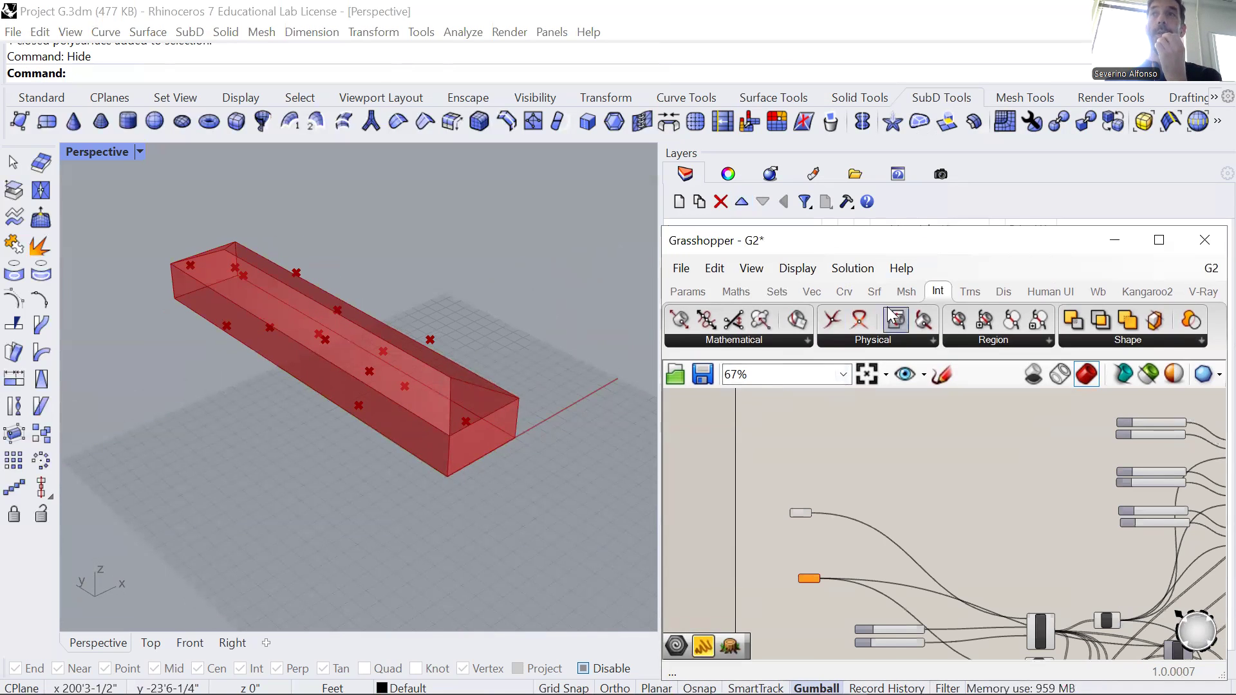
pyautogui.moveTo(897, 228); pyautogui.dragTo(897, 96)
pyautogui.moveTo(805, 445)
pyautogui.mouseDown()
pyautogui.moveTo(821, 431)
pyautogui.moveTo(781, 451)
pyautogui.moveTo(811, 457)
pyautogui.moveTo(806, 425)
pyautogui.mouseUp()
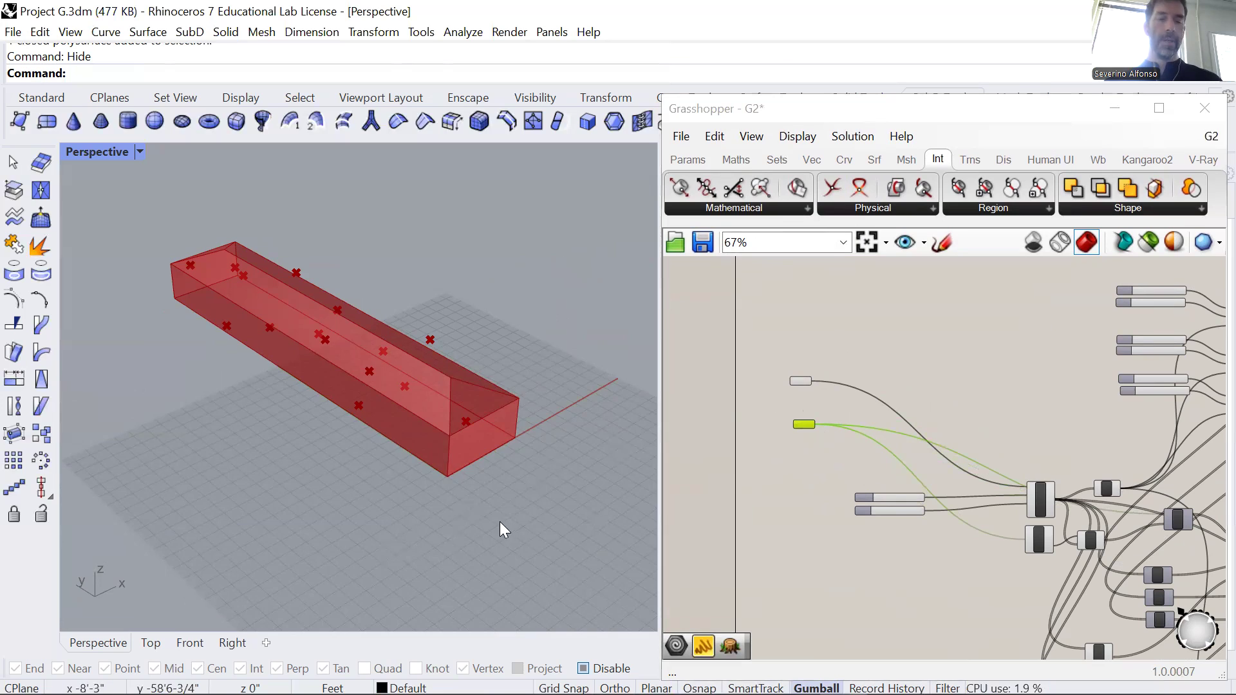
# Step: Draw a small solid box on the ground plane in front of the building volume to serve as source geometry
pyautogui.keyDown('shift'); pyautogui.moveTo(500, 522); pyautogui.dragTo(423, 464, button='right'); pyautogui.keyUp('shift')
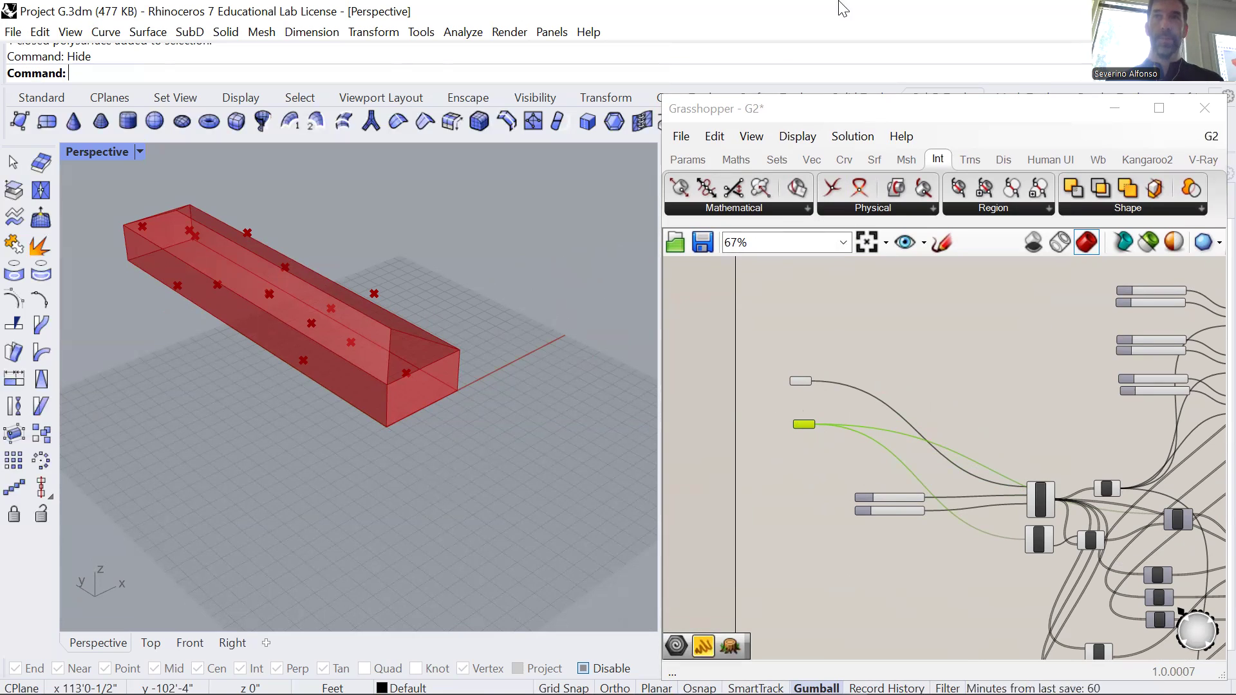
pyautogui.scroll(-2, 422, 528)
pyautogui.keyDown('shift'); pyautogui.moveTo(415, 510); pyautogui.dragTo(414, 507, button='right'); pyautogui.keyUp('shift')
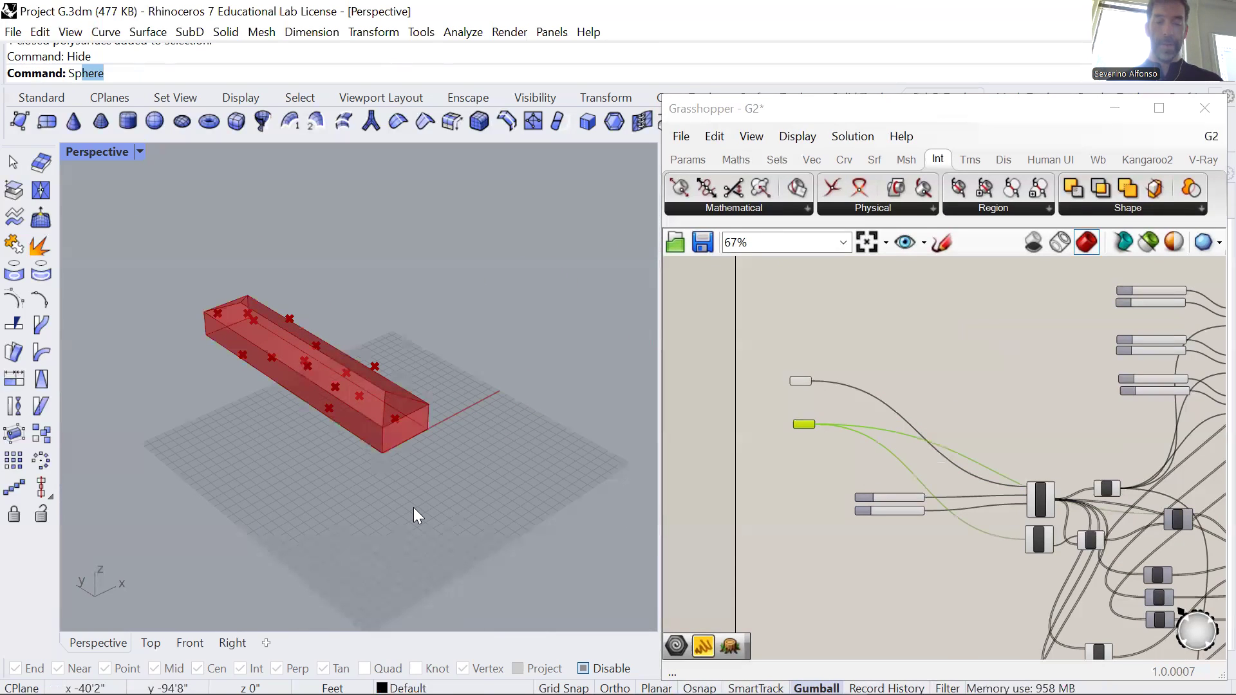
pyautogui.press('Escape')
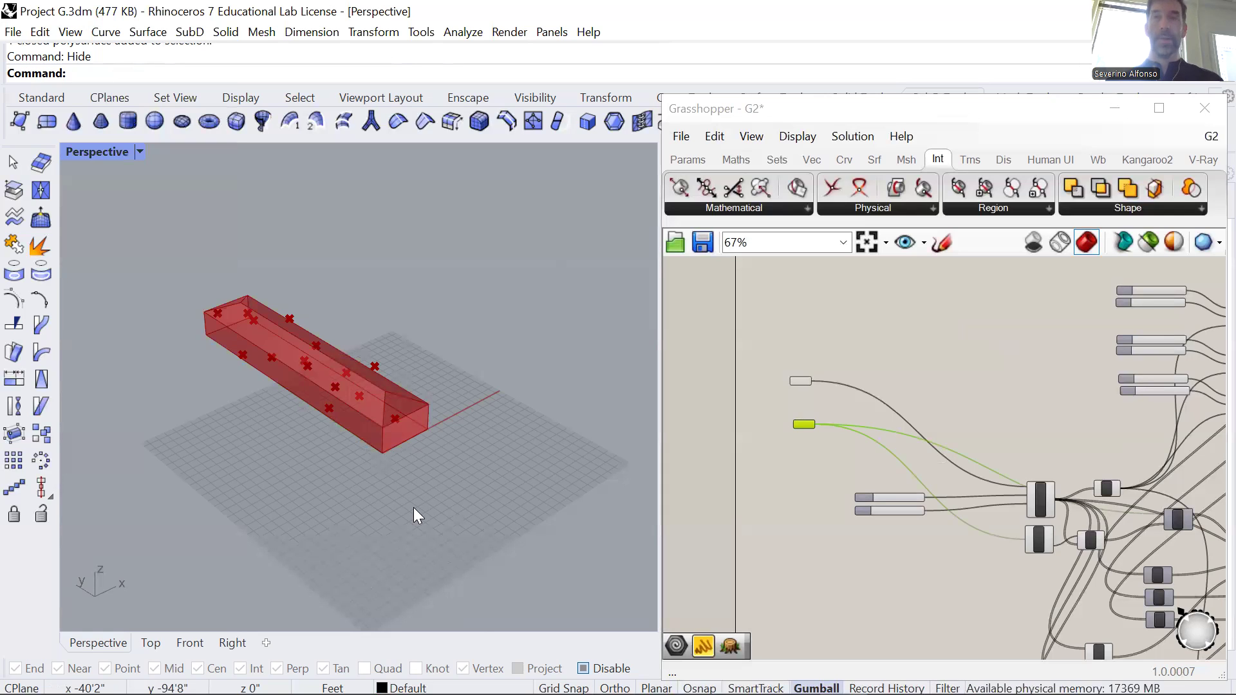
pyautogui.write('Box')
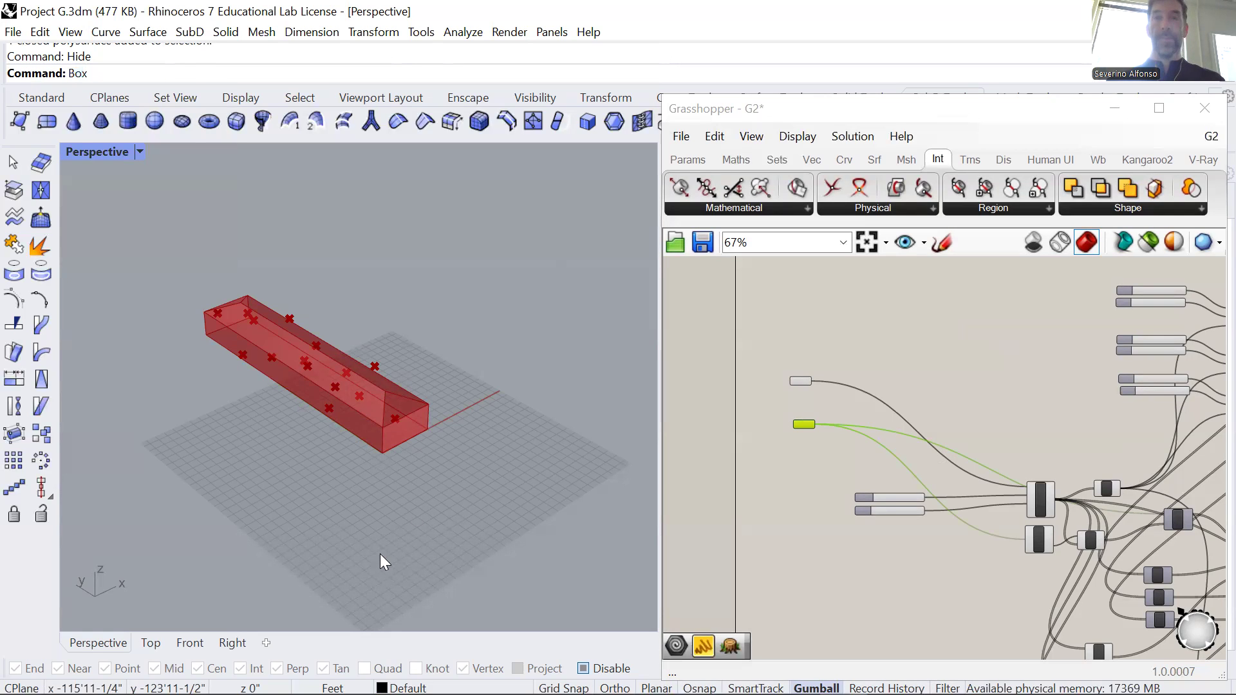
pyautogui.press('Return')
pyautogui.click(328, 537)
pyautogui.click(335, 582)
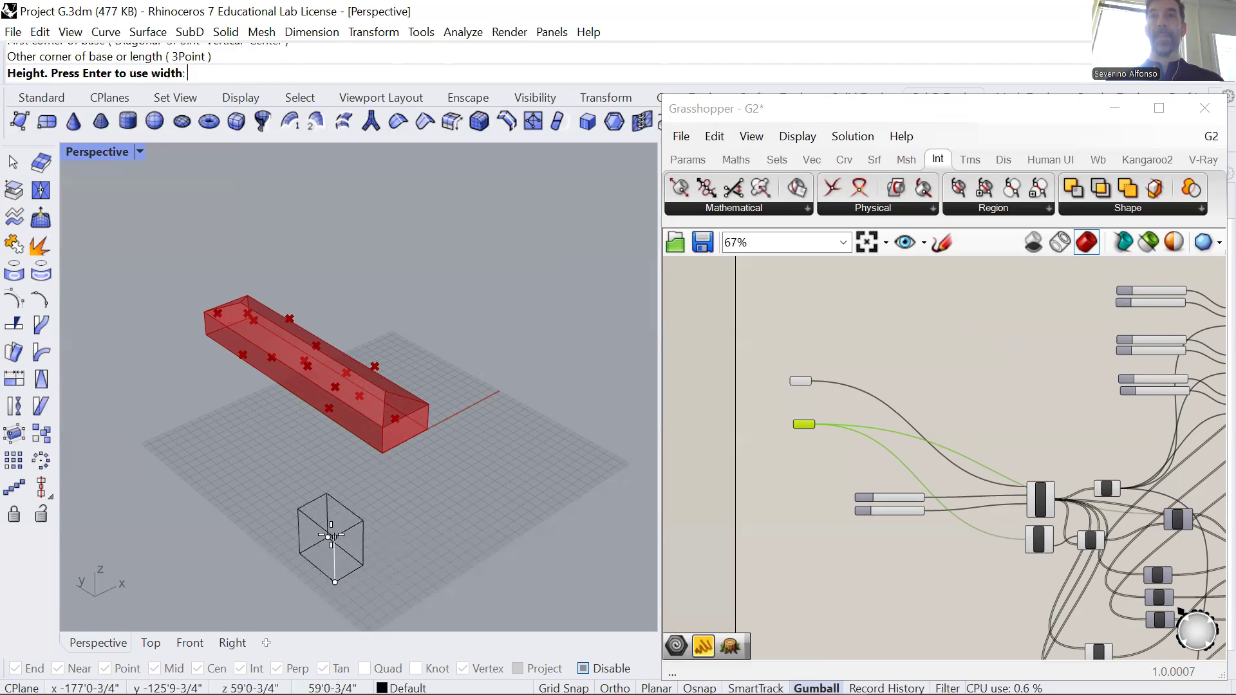
pyautogui.click(332, 540)
# Step: Reference the new box as the single geometry of the lower Geo parameter
pyautogui.scroll(5, 811, 439)
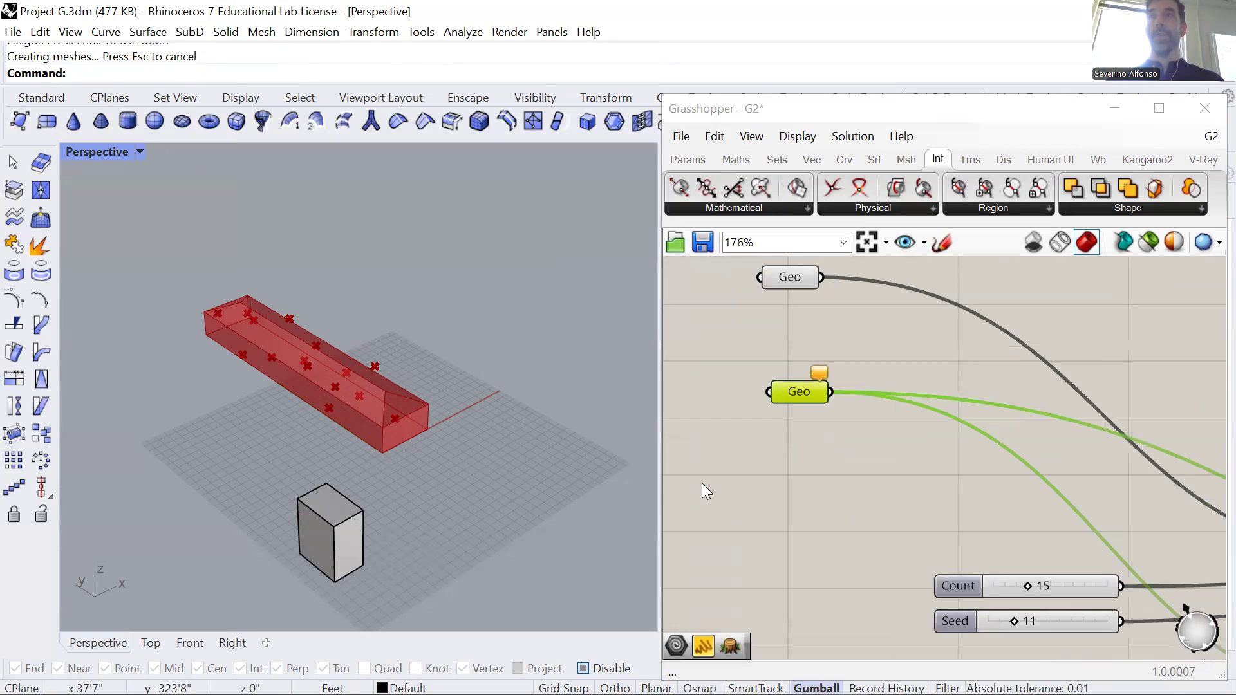
pyautogui.scroll(3, 306, 505)
pyautogui.scroll(-2, 351, 554)
pyautogui.click(364, 564)
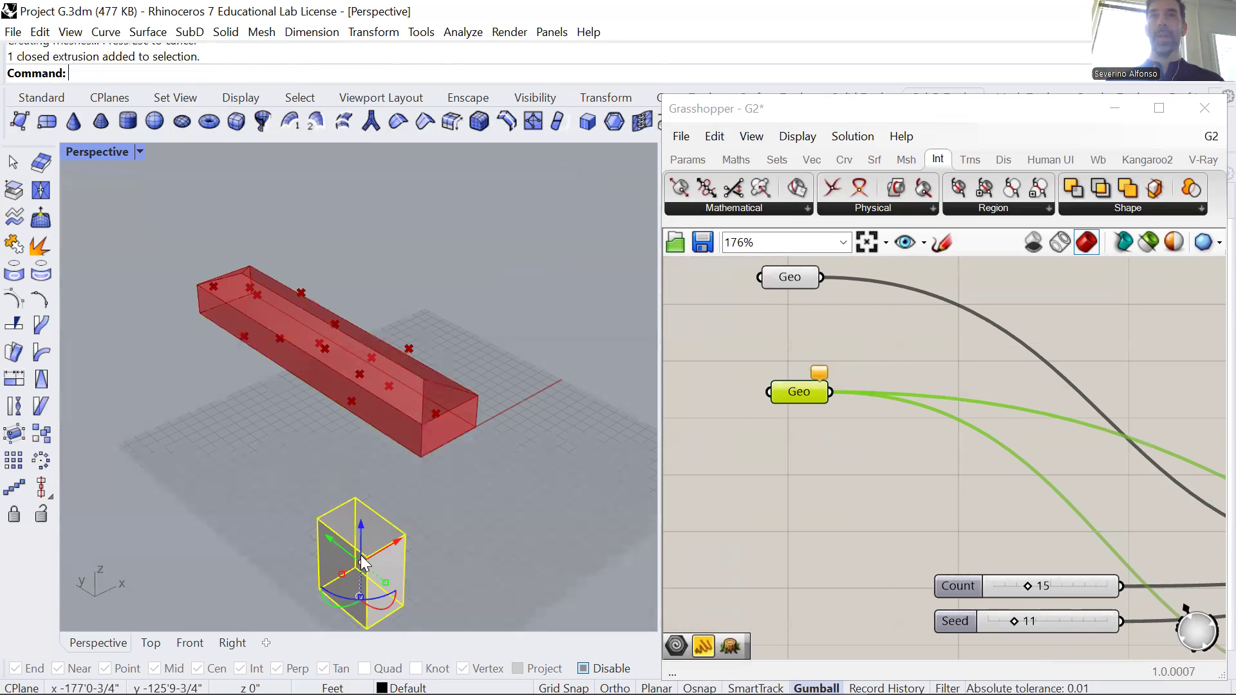
pyautogui.click(783, 456)
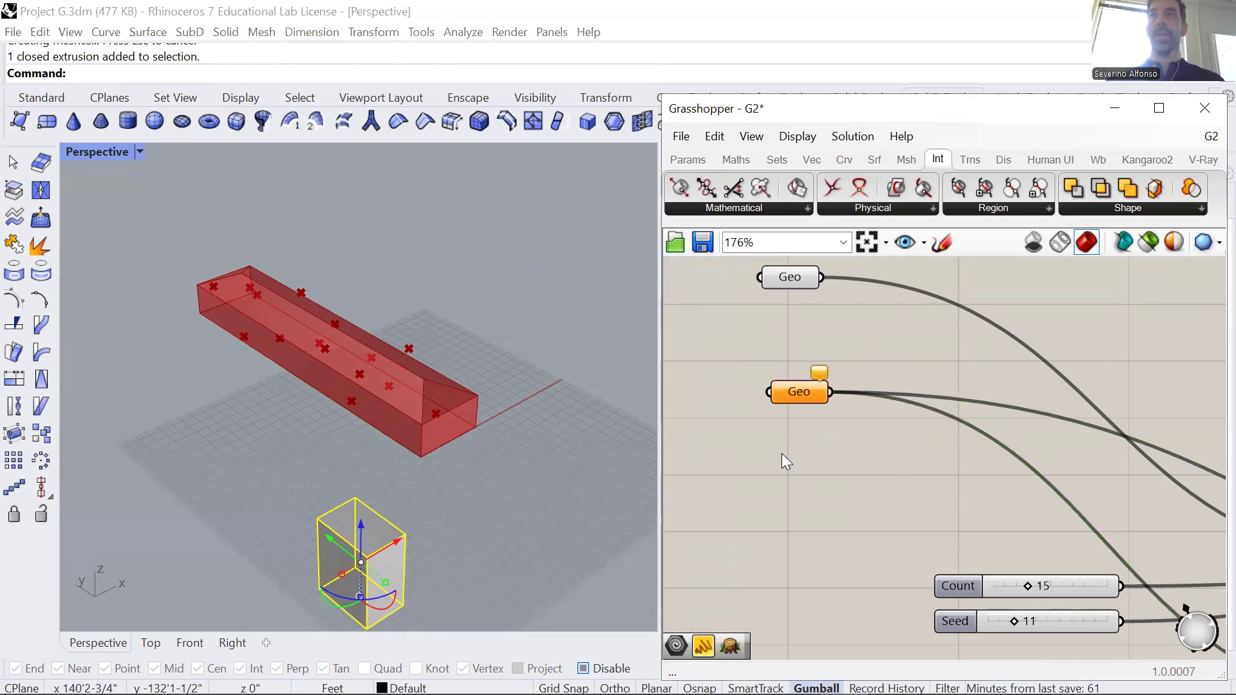
pyautogui.click(595, 483)
pyautogui.rightClick(797, 389)
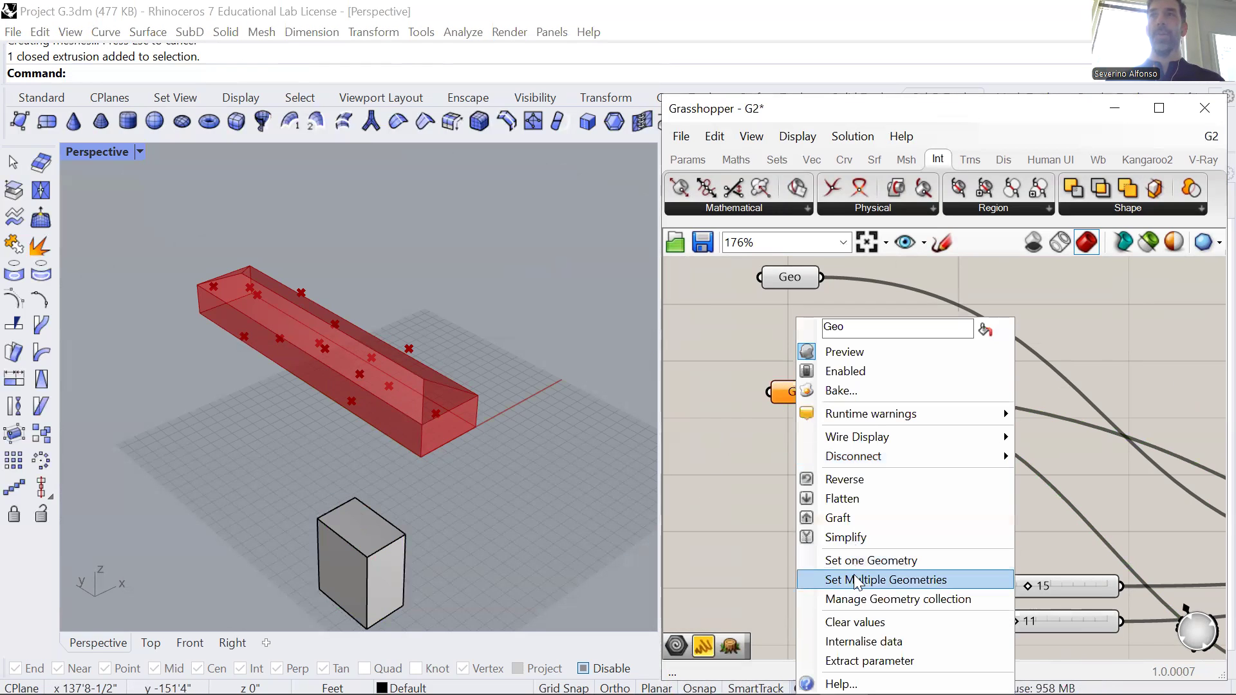
pyautogui.click(859, 565)
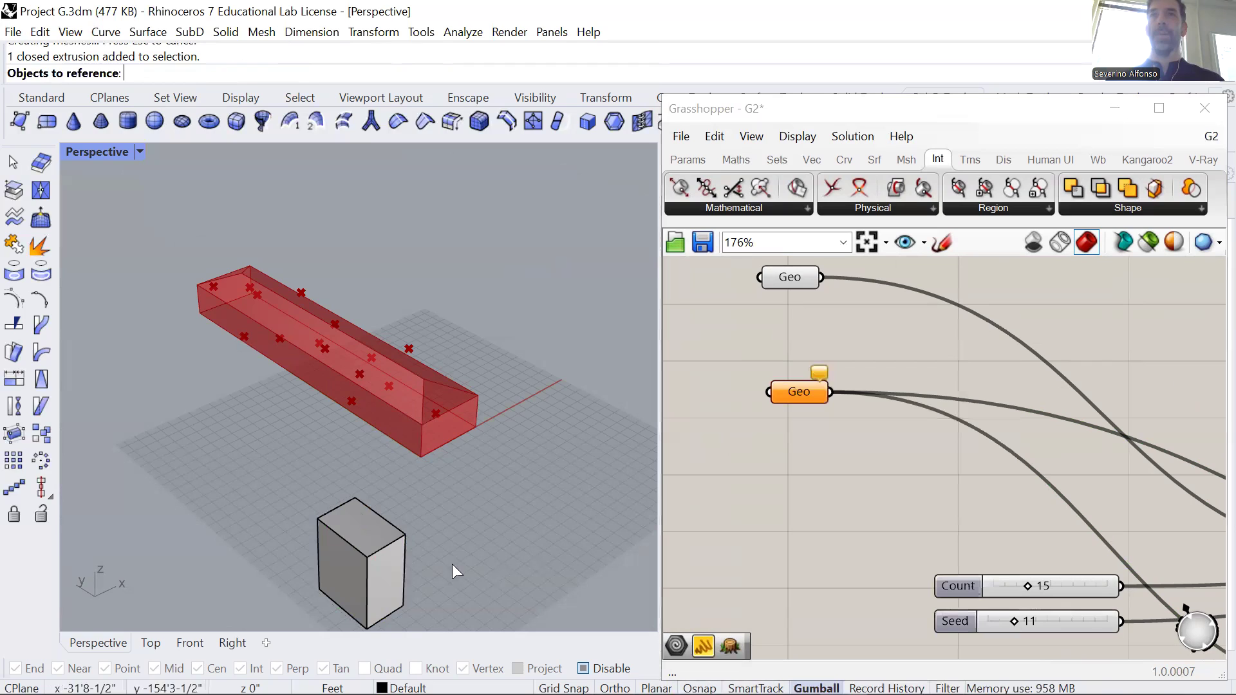
pyautogui.click(373, 555)
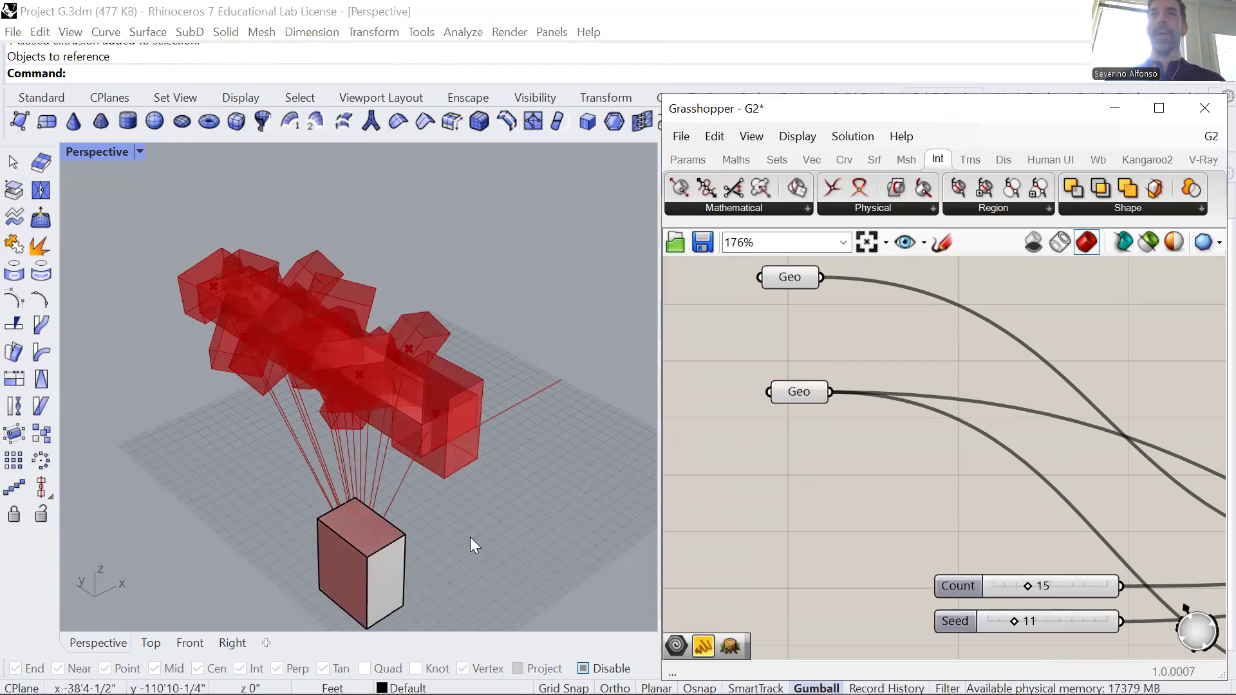
# Step: Hide the source box in the Rhino model, leaving only its Grasshopper preview
pyautogui.click(367, 555)
pyautogui.write('Hide')
pyautogui.press('Return')
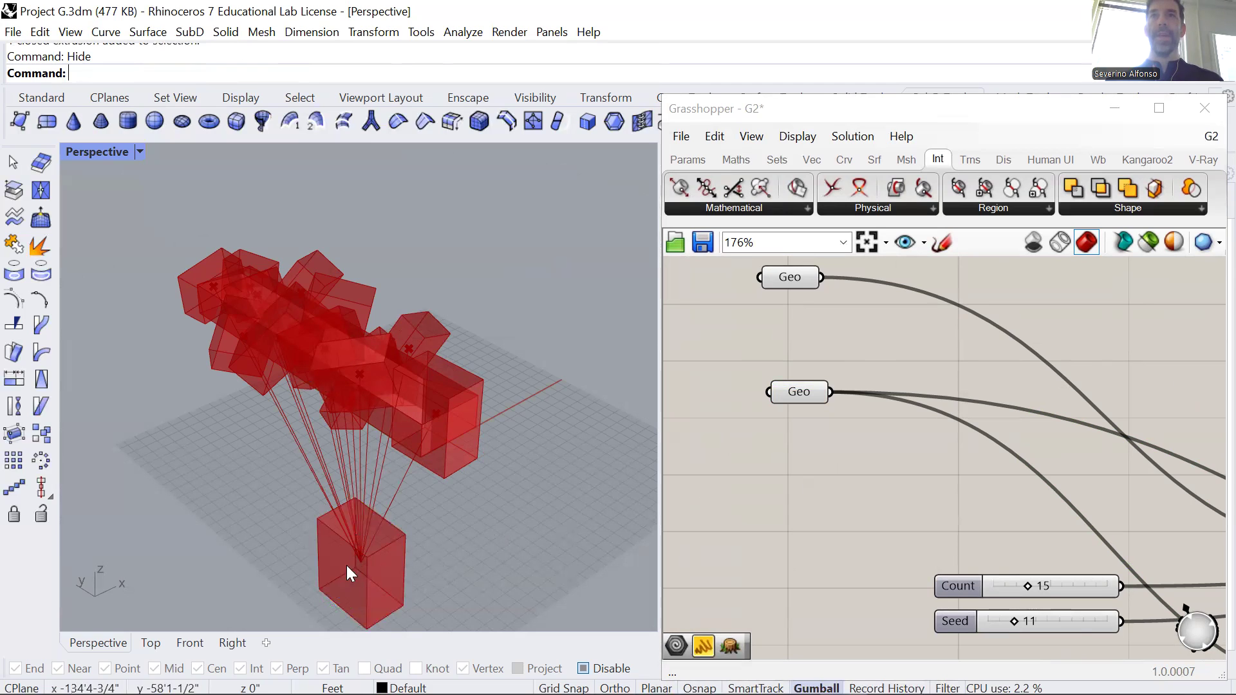
pyautogui.scroll(5, 354, 359)
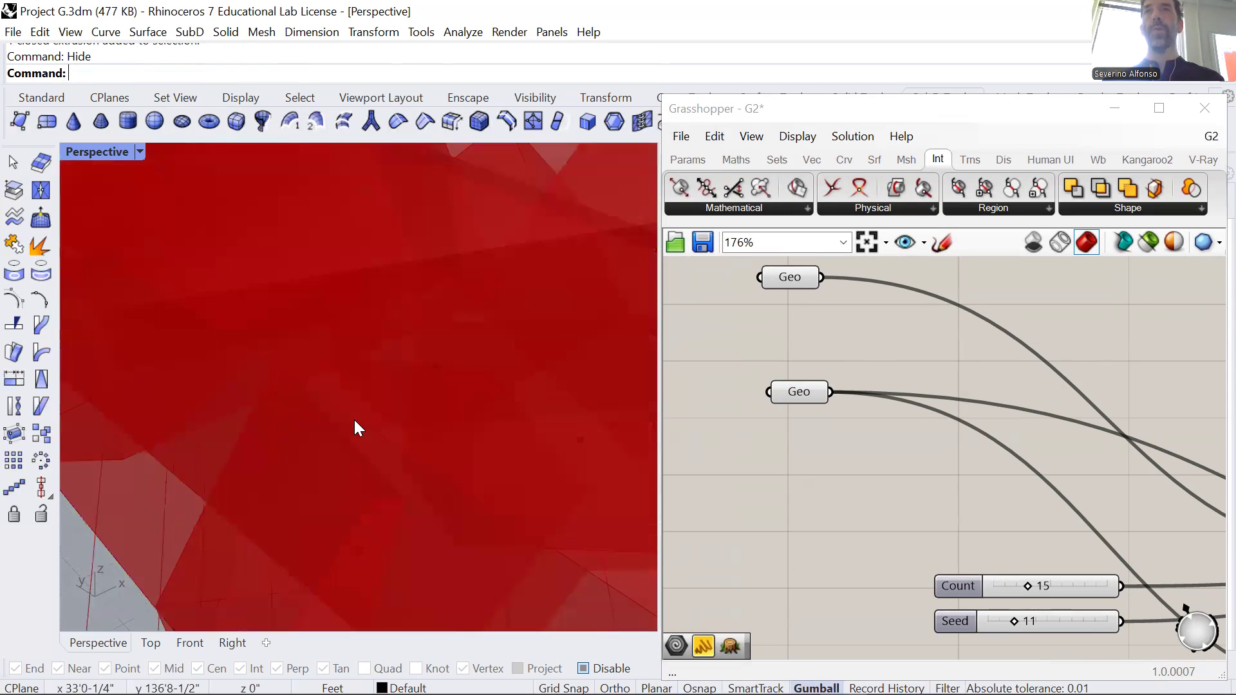
pyautogui.moveTo(348, 446); pyautogui.dragTo(451, 461, button='right')
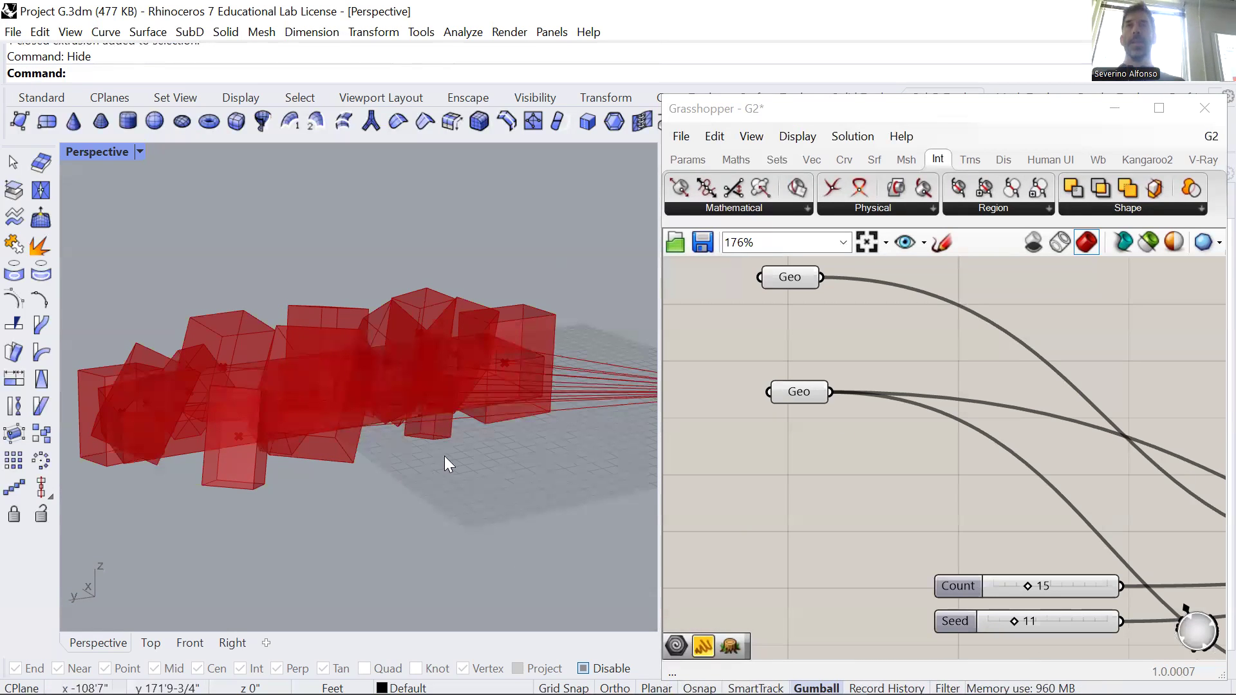
# Step: Set the Count slider feeding the Populate 3D component to 11
pyautogui.scroll(-6, 746, 443)
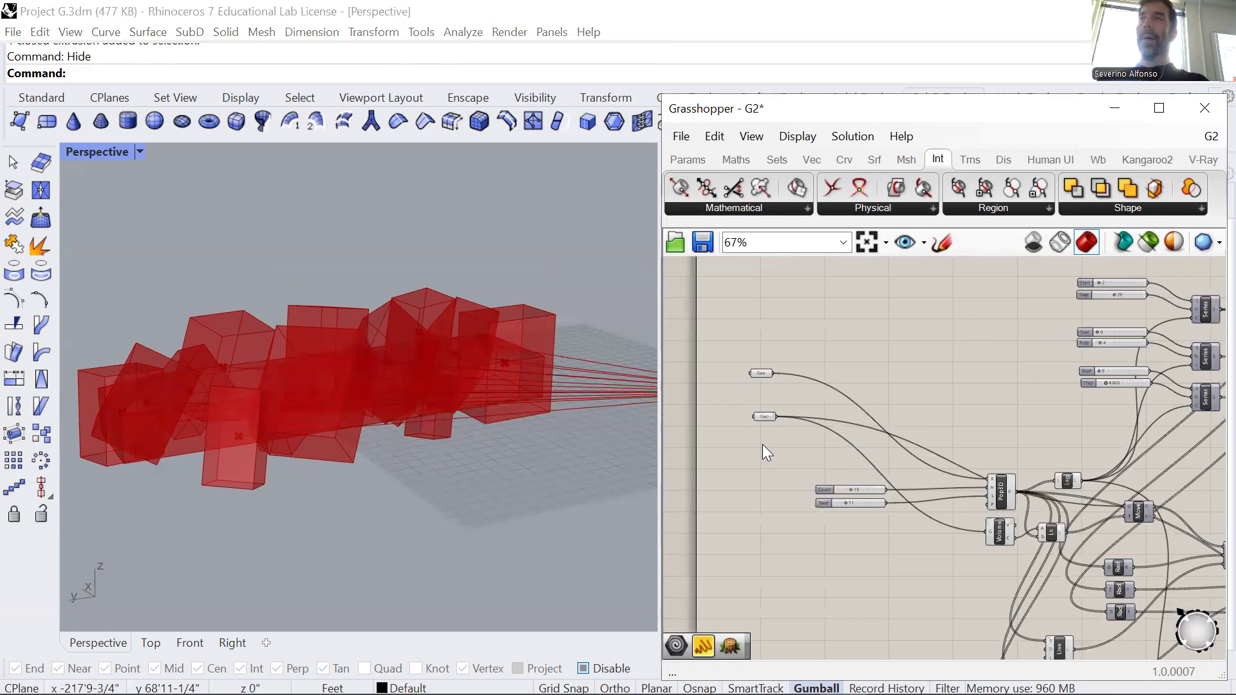
pyautogui.moveTo(869, 495); pyautogui.dragTo(769, 378, button='right')
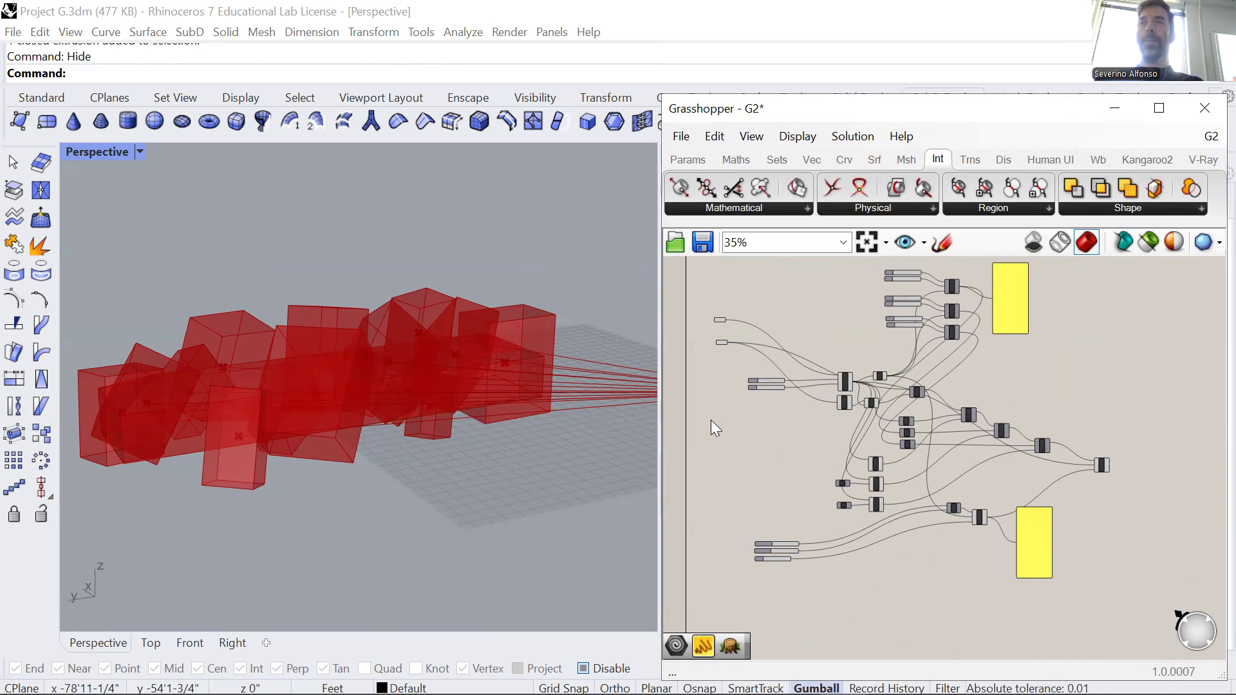
pyautogui.scroll(7, 837, 385)
pyautogui.moveTo(909, 370)
pyautogui.mouseDown()
pyautogui.moveTo(925, 328)
pyautogui.moveTo(910, 348)
pyautogui.mouseUp()
pyautogui.scroll(-2, 911, 344)
pyautogui.scroll(3, 916, 333)
pyautogui.scroll(-1, 872, 381)
pyautogui.scroll(-3, 872, 381)
pyautogui.moveTo(930, 434); pyautogui.dragTo(1069, 438, button='right')
pyautogui.scroll(4, 787, 379)
pyautogui.moveTo(790, 369)
pyautogui.mouseDown()
pyautogui.moveTo(817, 365)
pyautogui.moveTo(763, 365)
pyautogui.moveTo(829, 368)
pyautogui.moveTo(749, 369)
pyautogui.moveTo(782, 384)
pyautogui.mouseUp()
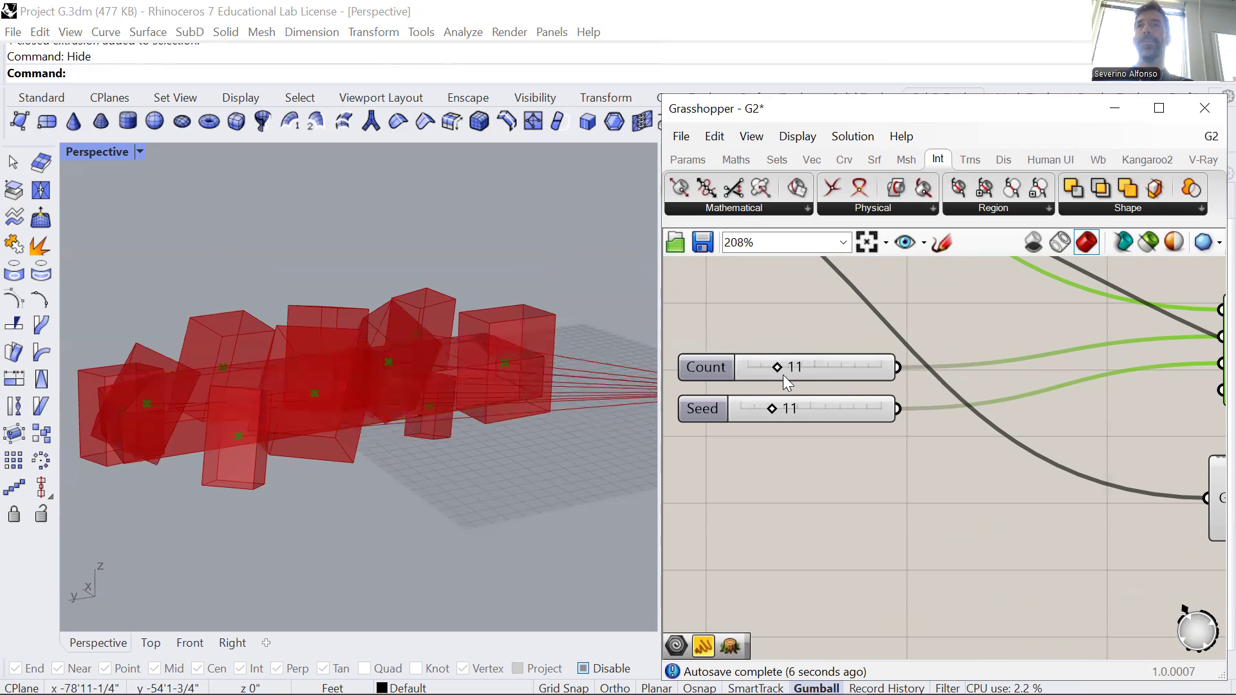
# Step: Raise the Seed slider of the Populate 3D component to redistribute the points inside the building volume
pyautogui.scroll(-2, 814, 440)
pyautogui.scroll(2, 812, 441)
pyautogui.scroll(2, 851, 458)
pyautogui.scroll(-4, 940, 481)
pyautogui.scroll(-2, 869, 465)
pyautogui.scroll(3, 837, 454)
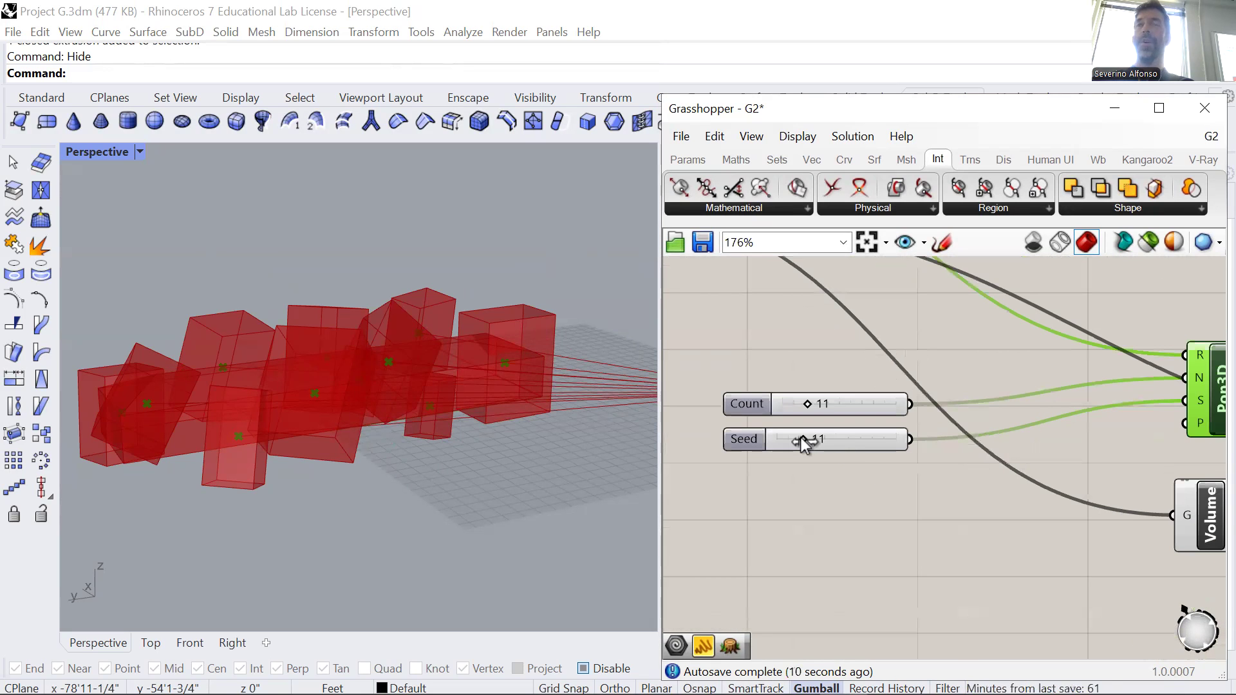
pyautogui.moveTo(803, 440); pyautogui.dragTo(866, 442)
# Step: Examine the Volume component and follow the definition down to the Domain and Random components that control scaling
pyautogui.scroll(-7, 921, 505)
pyautogui.moveTo(921, 507); pyautogui.dragTo(795, 472, button='right')
pyautogui.scroll(5, 865, 499)
pyautogui.click(864, 484)
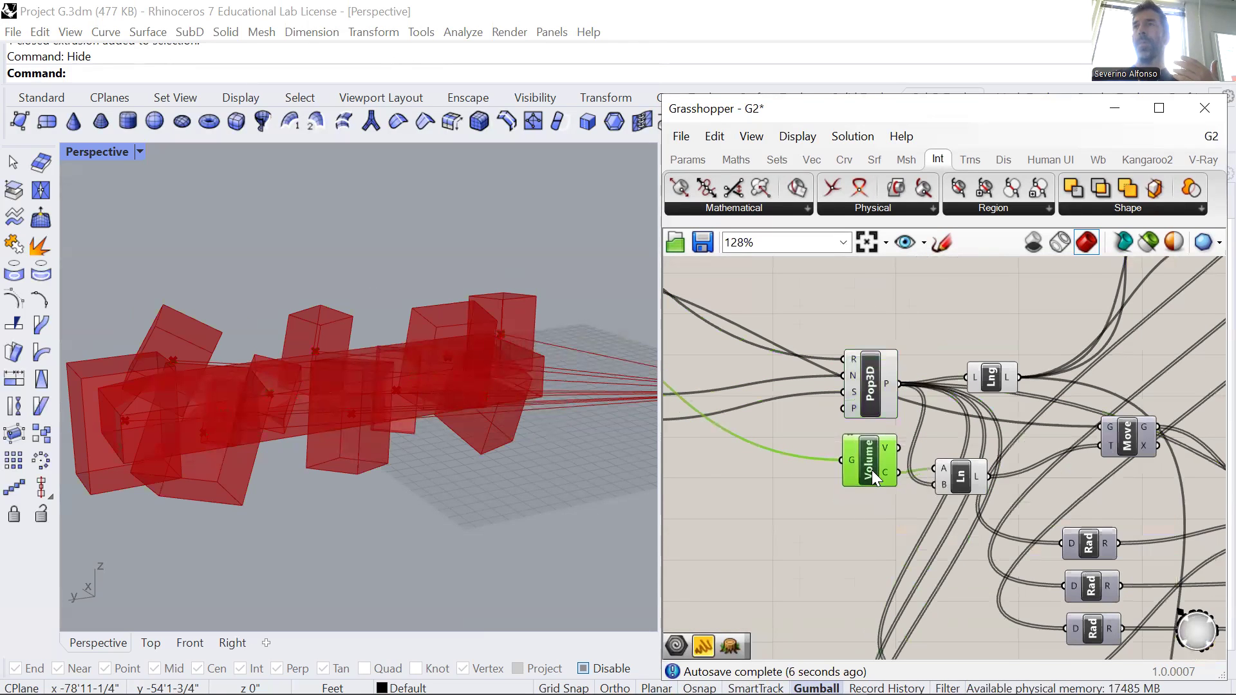
pyautogui.scroll(-3, 873, 468)
pyautogui.scroll(-4, 974, 519)
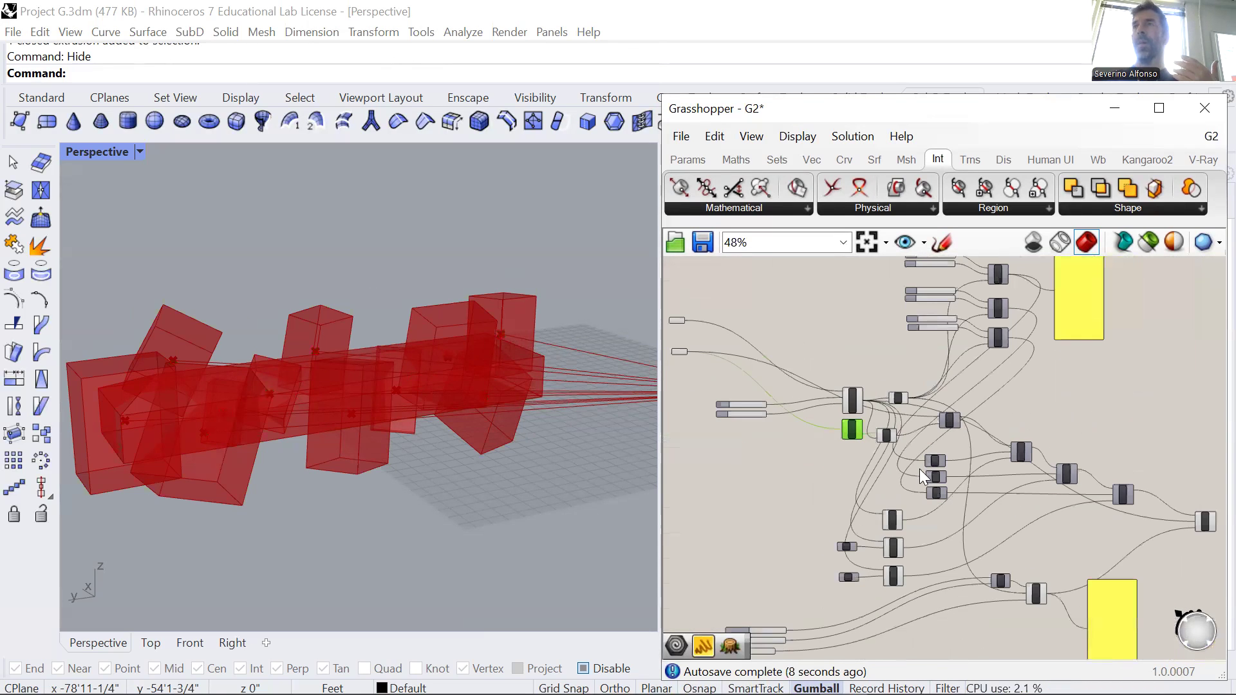
pyautogui.moveTo(833, 601); pyautogui.dragTo(819, 482, button='right')
pyautogui.scroll(5, 1122, 360)
pyautogui.scroll(-3, 867, 470)
pyautogui.scroll(6, 1095, 373)
pyautogui.scroll(-4, 860, 461)
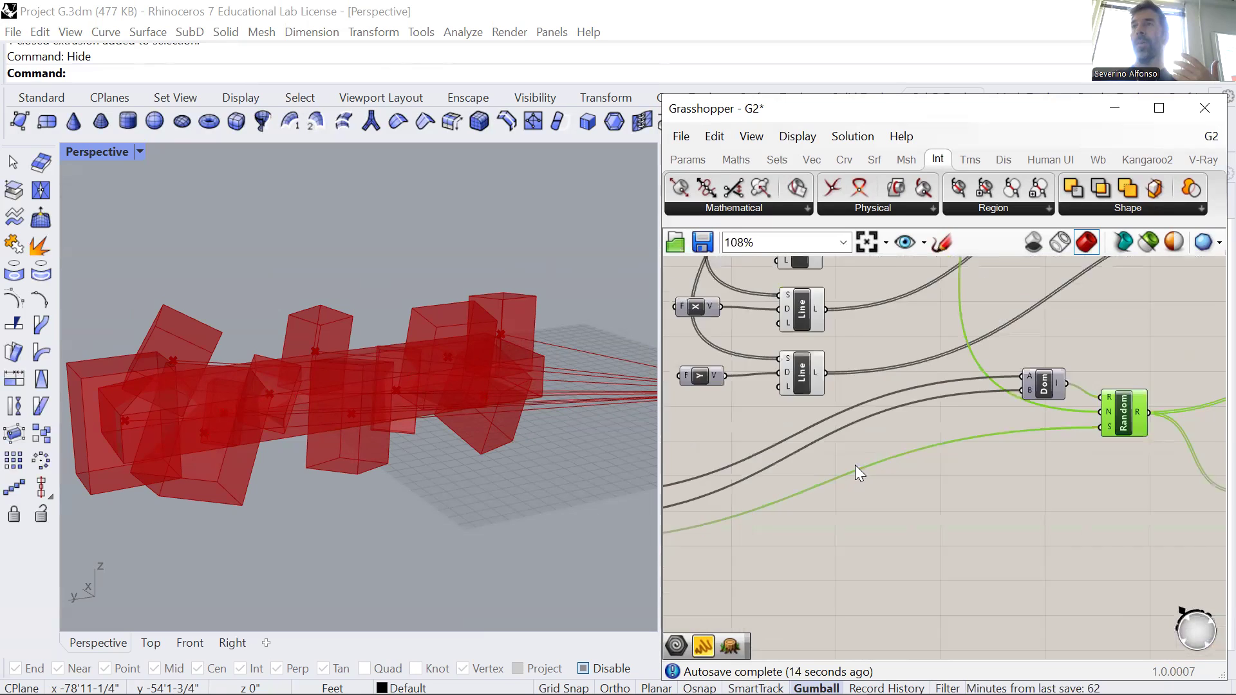
# Step: Set the Domain start slider of the random scaling range to 0.741
pyautogui.scroll(6, 788, 452)
pyautogui.moveTo(780, 394); pyautogui.dragTo(795, 418)
pyautogui.scroll(-3, 796, 418)
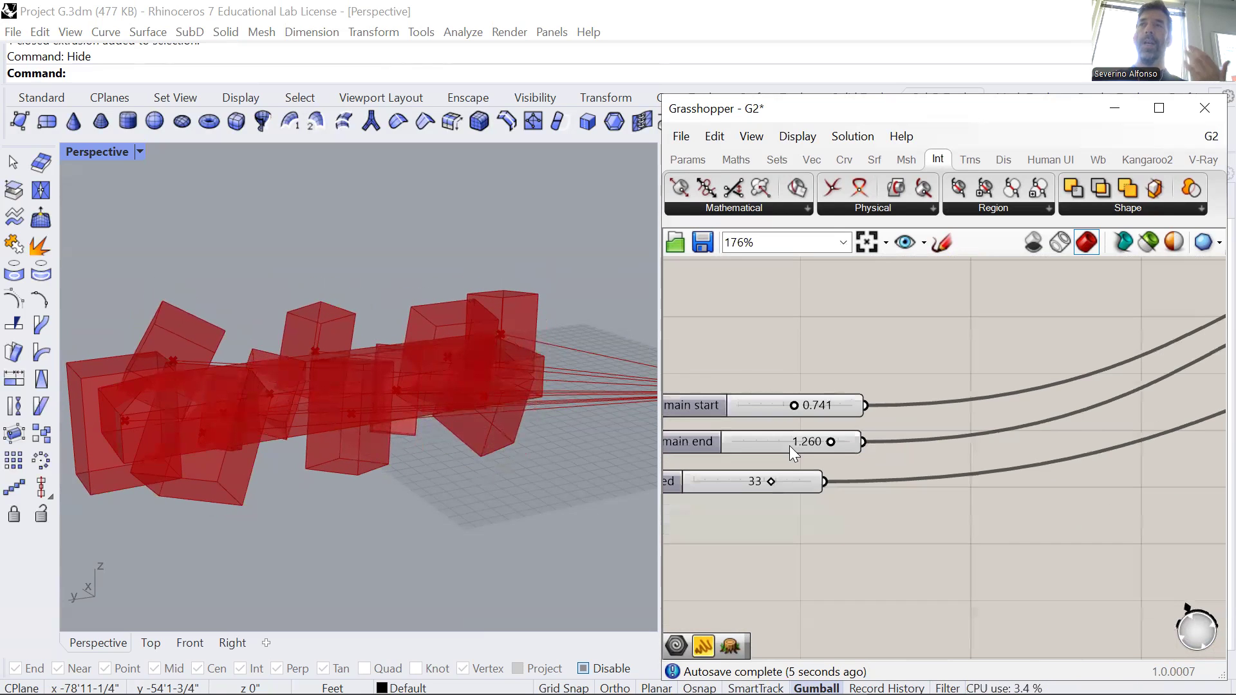
# Step: Widen the random scaling range by setting Domain start to 0.000 and Domain end to 1.500
pyautogui.moveTo(574, 470); pyautogui.dragTo(719, 493, button='right')
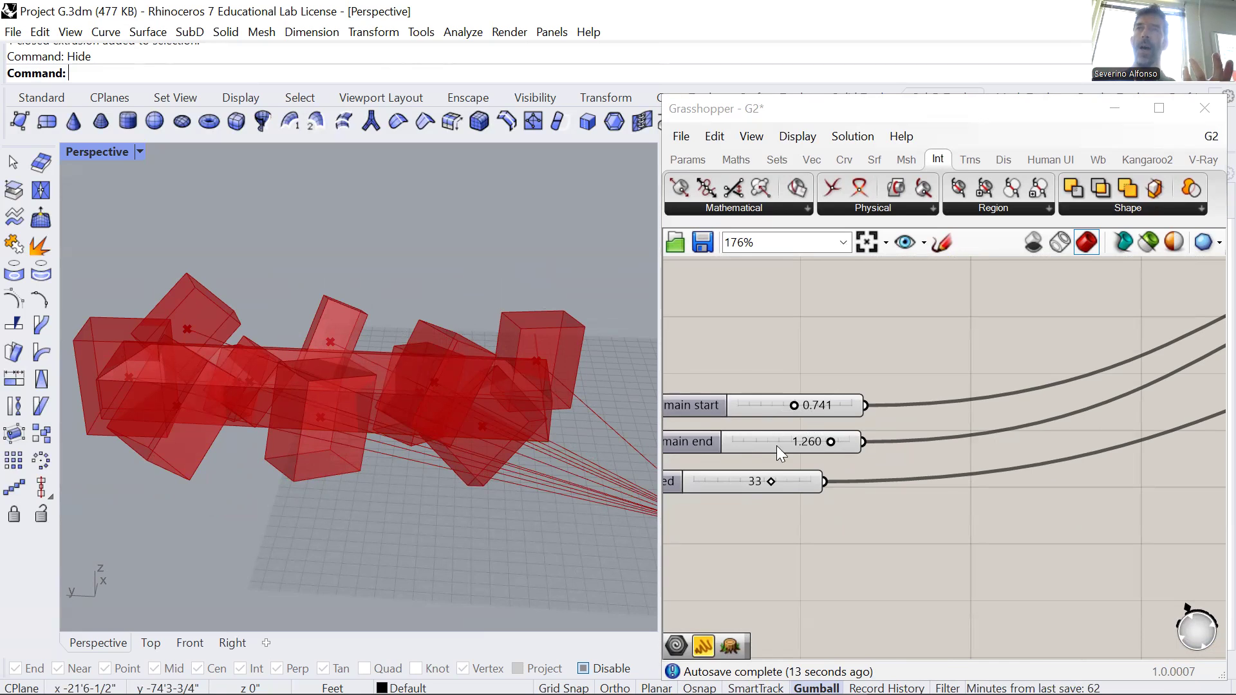
pyautogui.scroll(4, 774, 445)
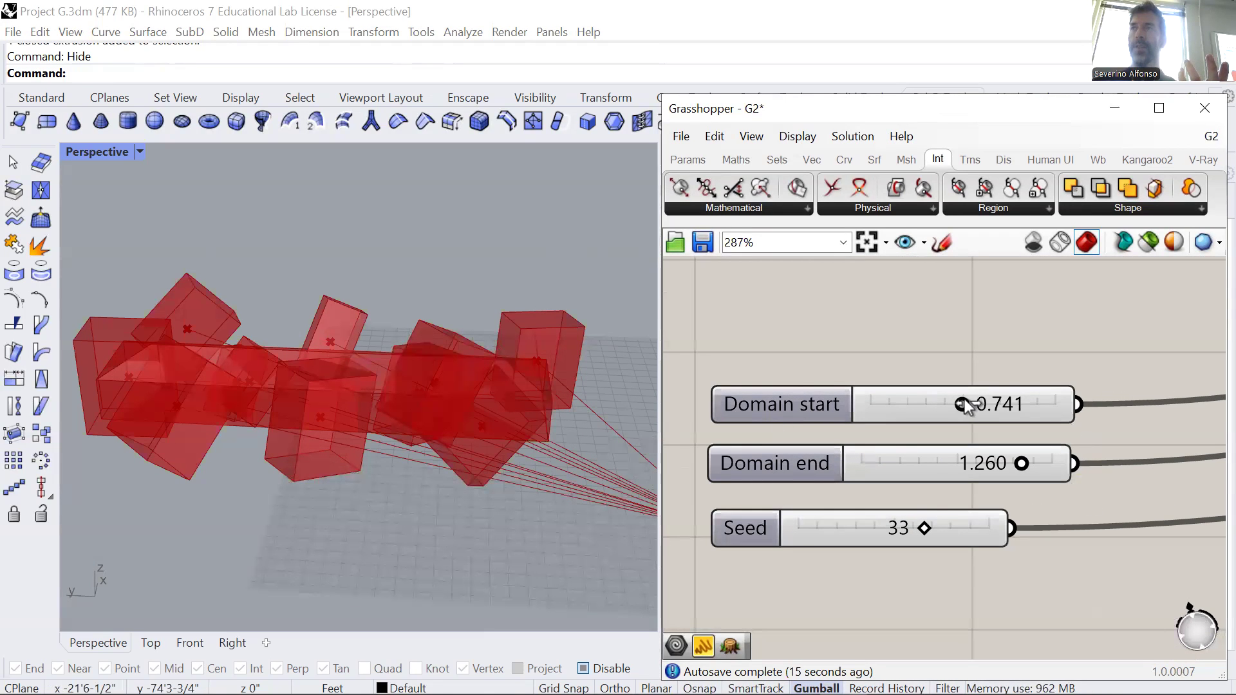
pyautogui.moveTo(961, 407); pyautogui.dragTo(874, 407)
pyautogui.moveTo(1022, 463); pyautogui.dragTo(1055, 464)
pyautogui.moveTo(875, 407); pyautogui.dragTo(827, 407)
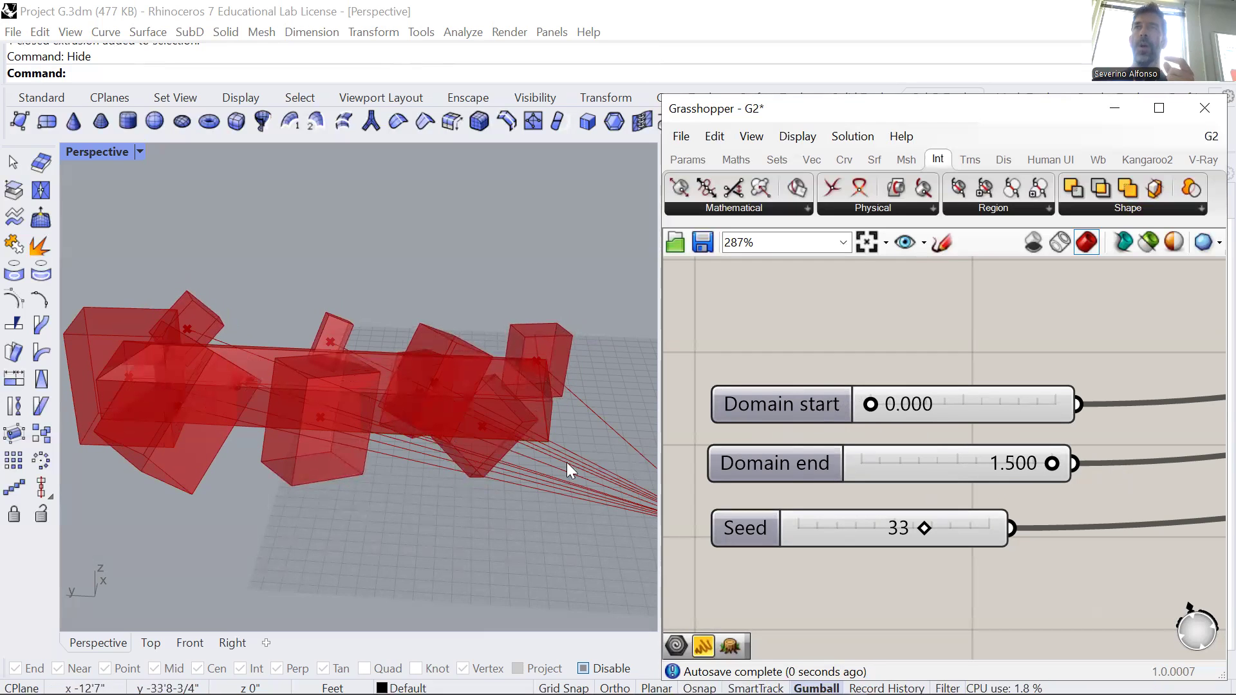
# Step: Inspect the size differences among the scaled boxes in the Perspective view, up close and from several angles
pyautogui.moveTo(489, 412); pyautogui.dragTo(234, 423, button='right')
pyautogui.scroll(5, 234, 423)
pyautogui.scroll(2, 270, 388)
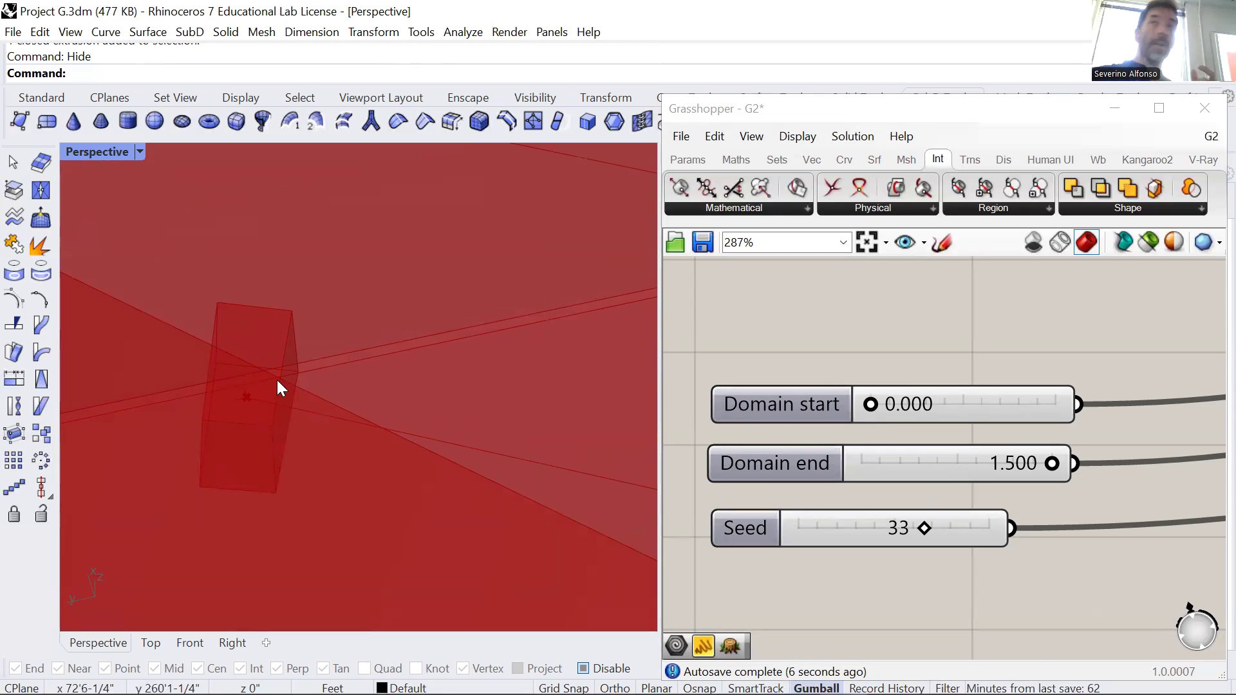
pyautogui.scroll(-8, 279, 378)
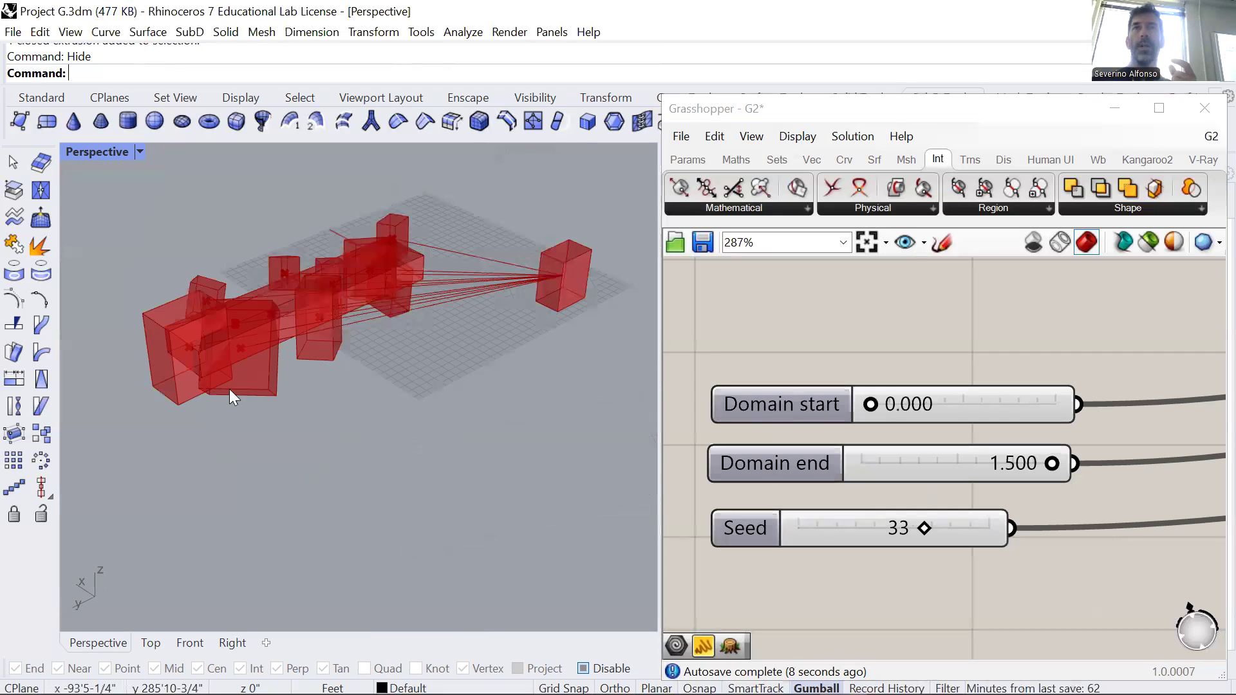
pyautogui.scroll(4, 243, 386)
pyautogui.scroll(-5, 448, 406)
pyautogui.moveTo(448, 406); pyautogui.dragTo(389, 425, button='right')
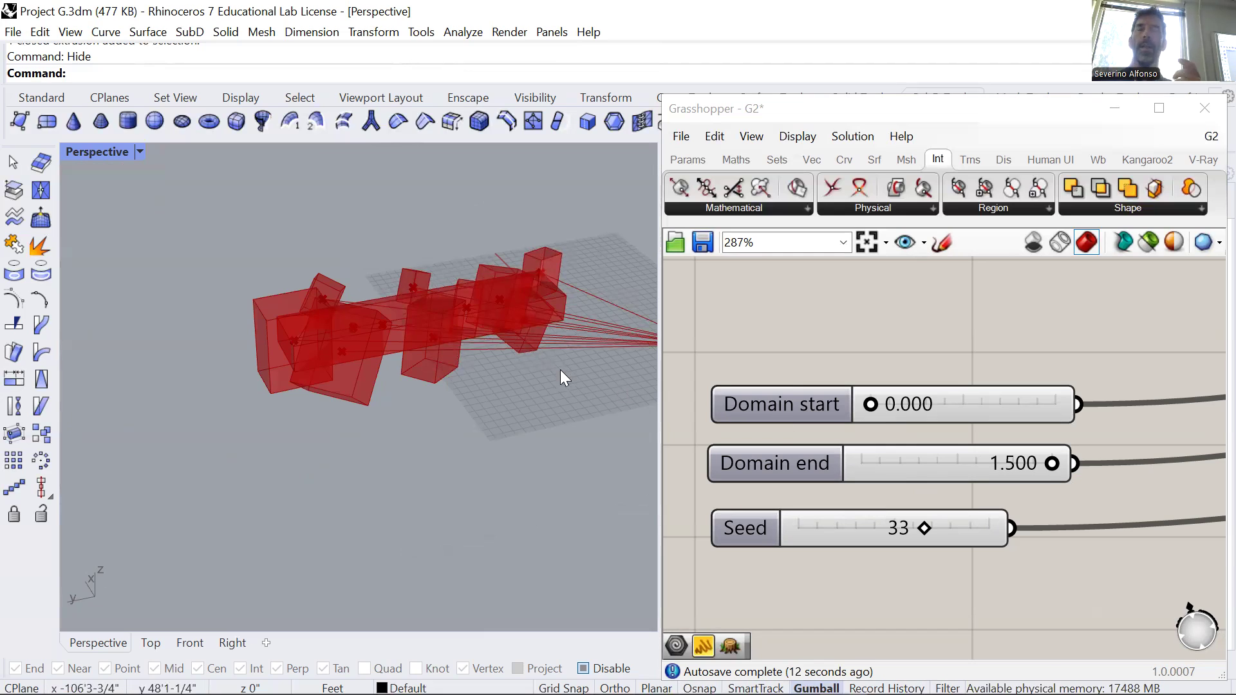
pyautogui.moveTo(510, 386); pyautogui.dragTo(347, 423, button='right')
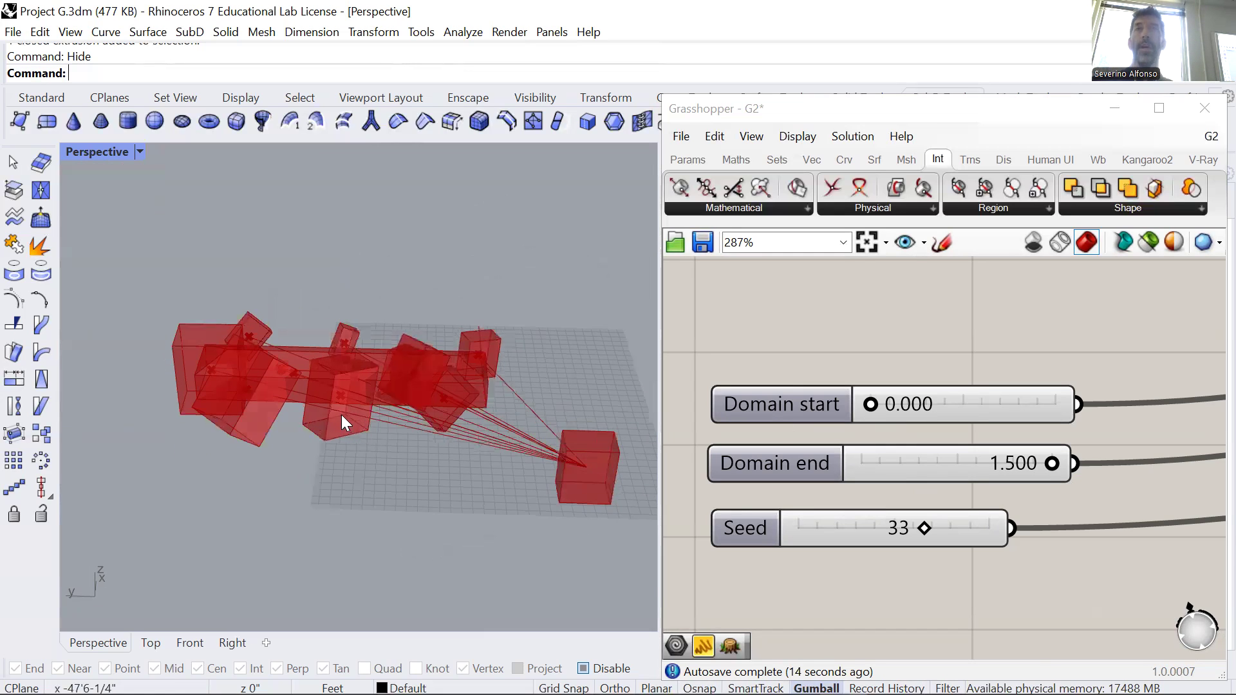
# Step: Narrow the scaling range to smaller boxes with Domain start at 0.517 and Domain end at 0.765
pyautogui.scroll(2, 343, 431)
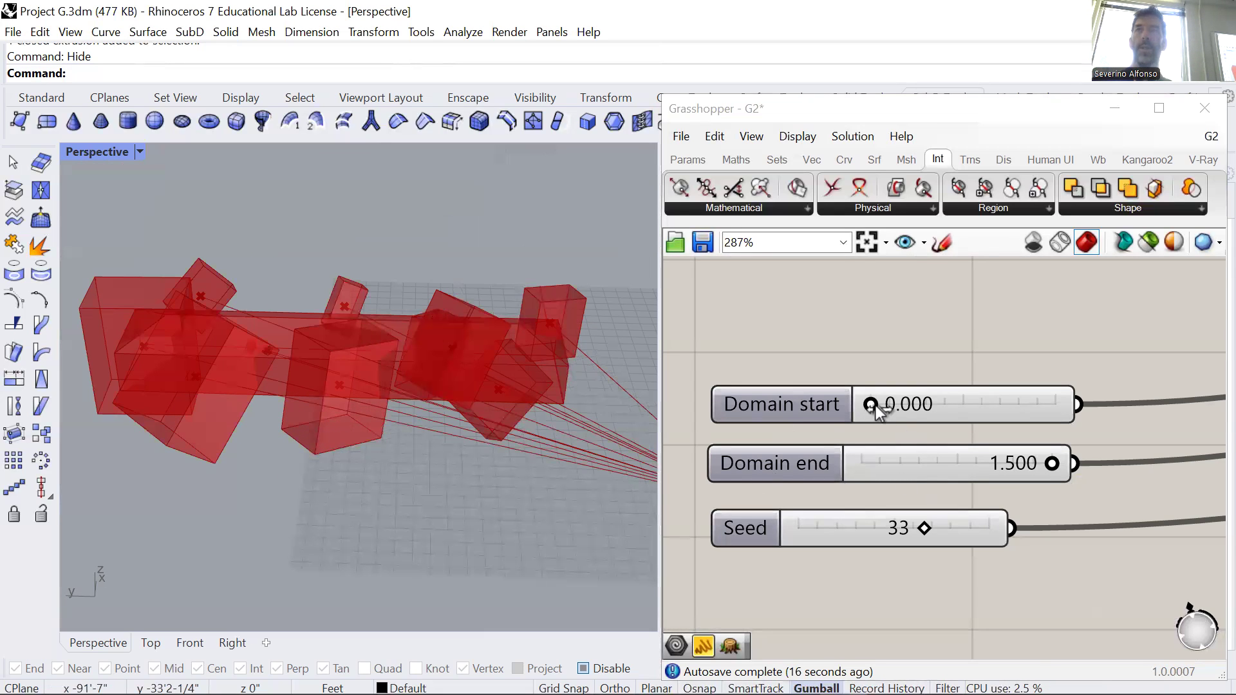
pyautogui.moveTo(871, 404); pyautogui.dragTo(939, 413)
pyautogui.moveTo(1051, 464); pyautogui.dragTo(963, 465)
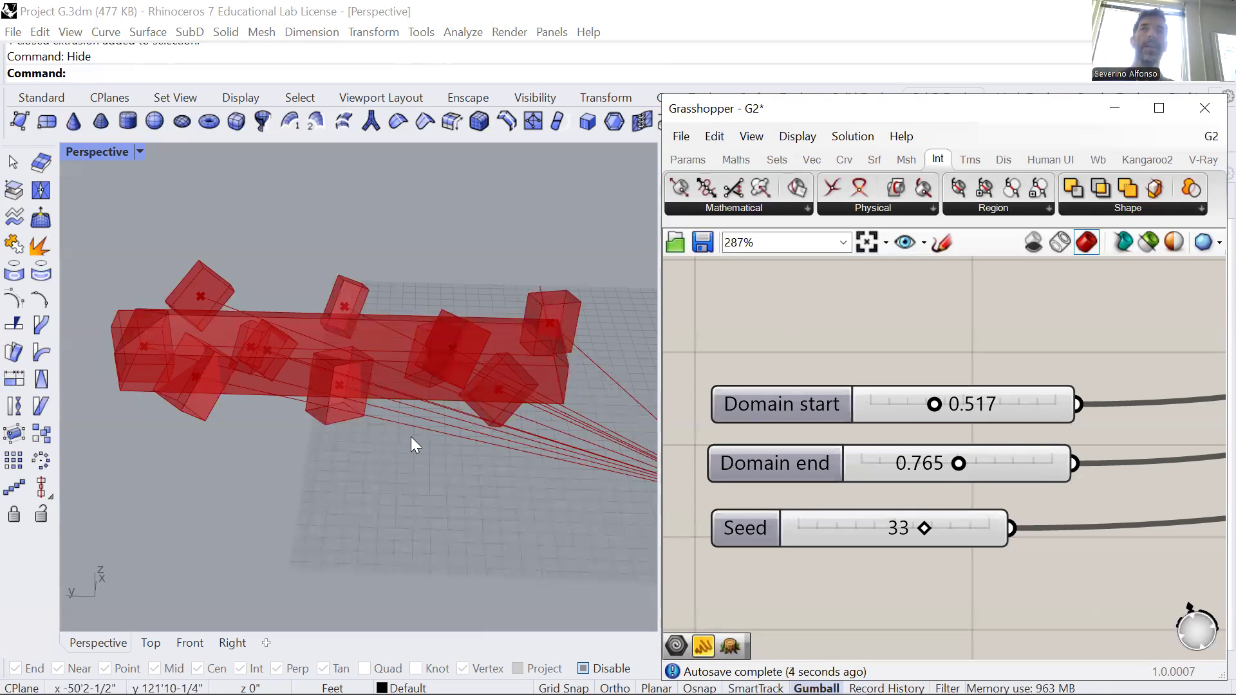
# Step: Raise Domain end and Domain start to 1.500 for larger boxes, ending with Domain start lowered to 1.213
pyautogui.moveTo(959, 463); pyautogui.dragTo(1046, 463)
pyautogui.moveTo(945, 410); pyautogui.dragTo(1076, 410)
pyautogui.moveTo(1044, 464); pyautogui.dragTo(1082, 466)
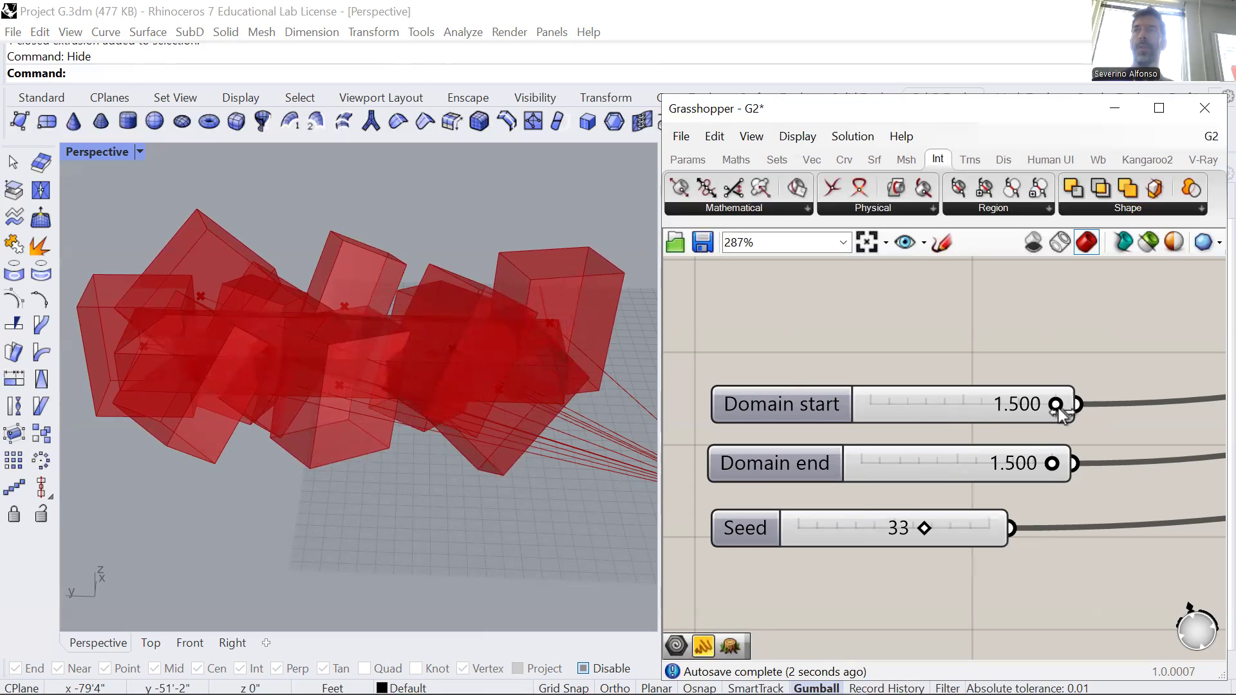
pyautogui.moveTo(1059, 411); pyautogui.dragTo(1023, 407)
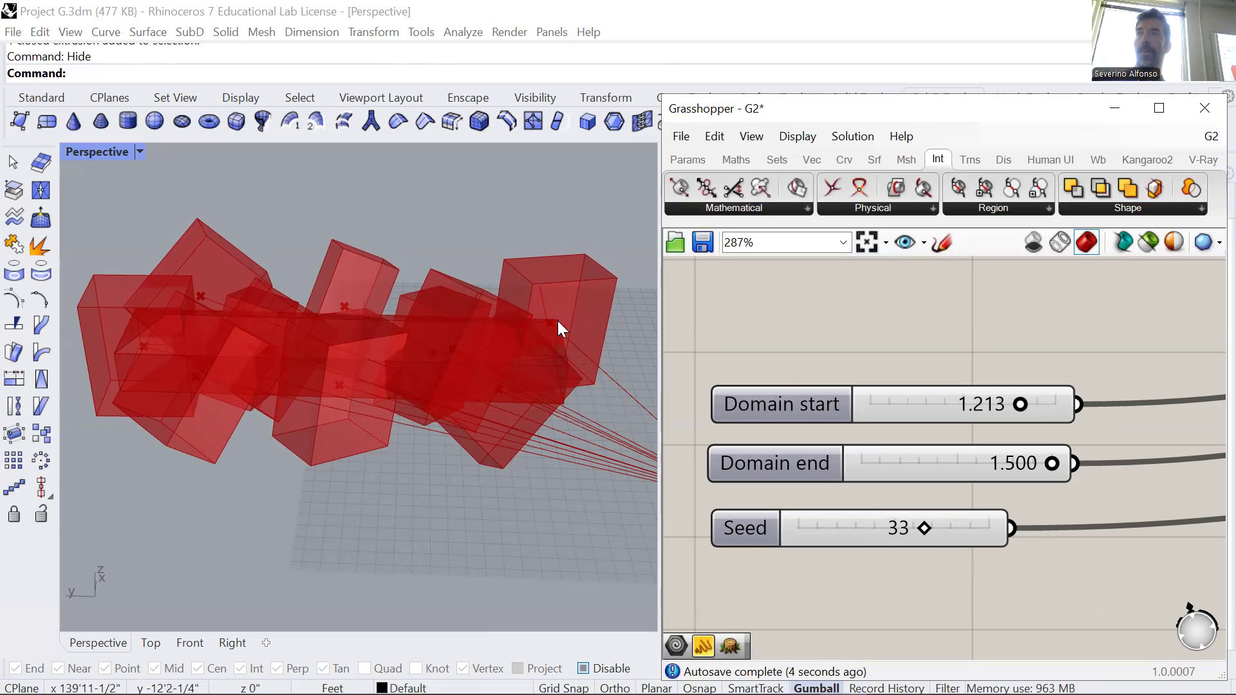
# Step: Set the scaling Seed to 16 and reduce both the Domain start and Domain end values
pyautogui.moveTo(925, 531); pyautogui.dragTo(860, 547)
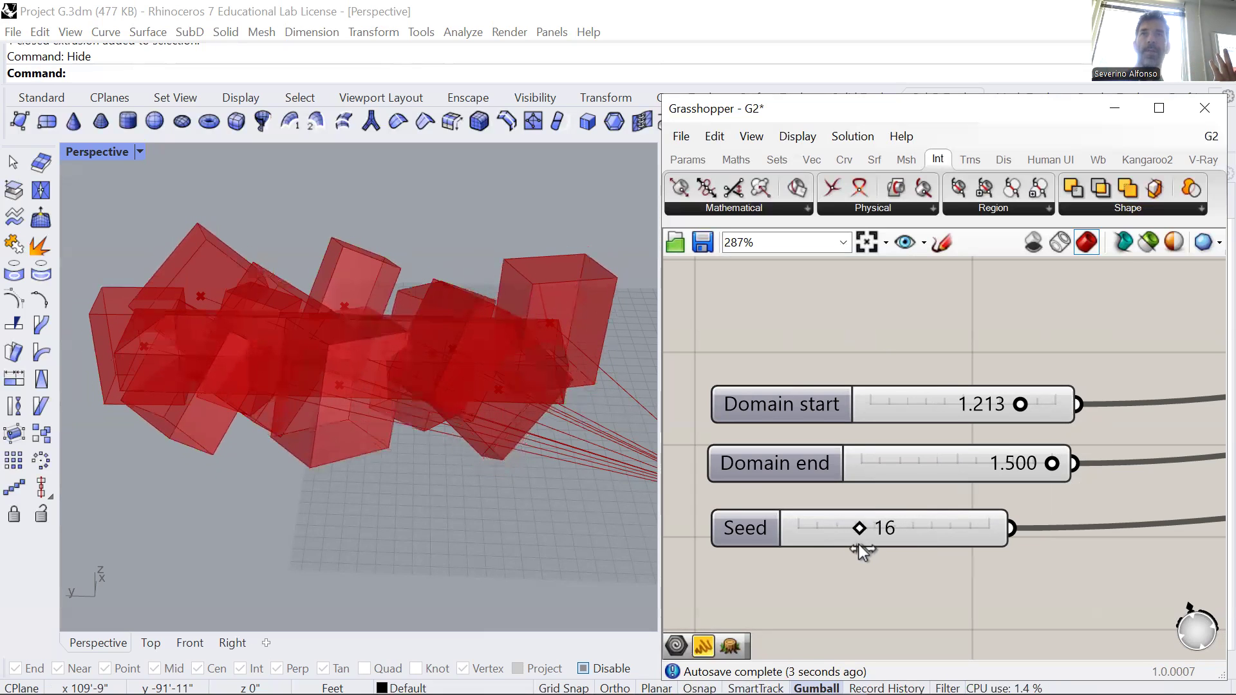
pyautogui.scroll(-3, 916, 460)
pyautogui.scroll(3, 966, 444)
pyautogui.moveTo(972, 441); pyautogui.dragTo(931, 451)
pyautogui.moveTo(999, 499); pyautogui.dragTo(951, 499)
# Step: Set the Start and Step sliders of the first rotation series to 0
pyautogui.scroll(-4, 975, 373)
pyautogui.scroll(-4, 990, 334)
pyautogui.moveTo(991, 335); pyautogui.dragTo(795, 574, button='right')
pyautogui.moveTo(1047, 335); pyautogui.dragTo(948, 483, button='right')
pyautogui.scroll(5, 908, 422)
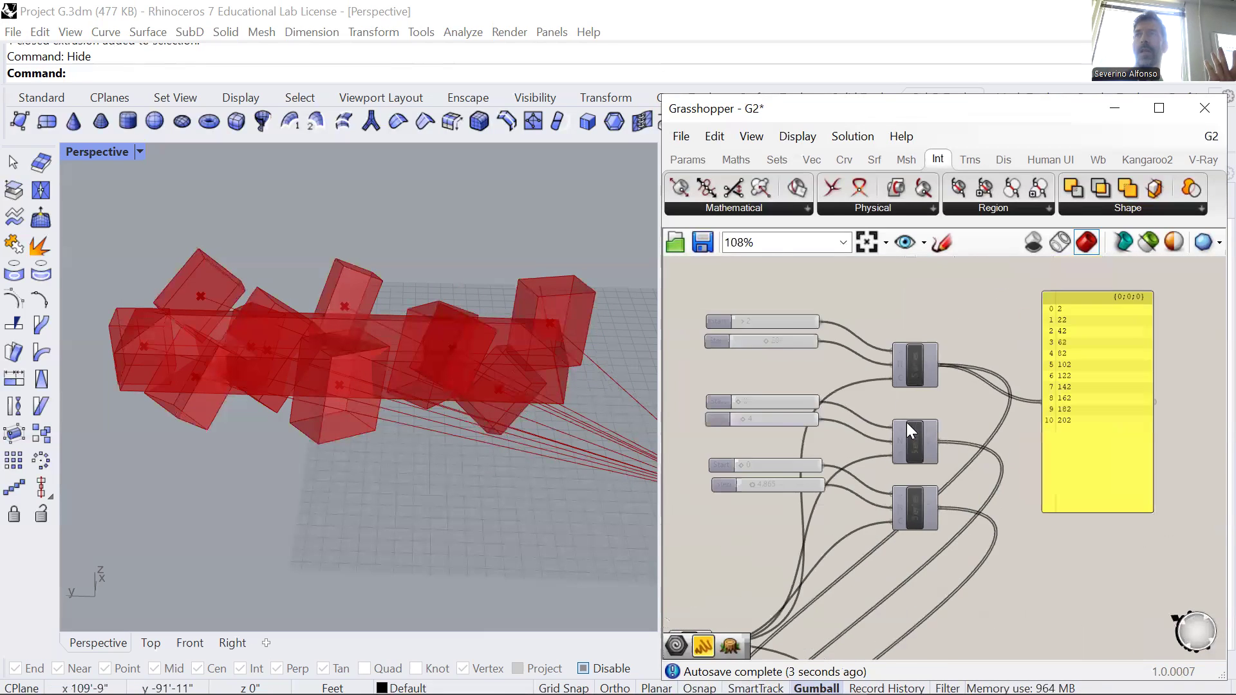
pyautogui.scroll(4, 908, 402)
pyautogui.moveTo(871, 423); pyautogui.dragTo(1020, 385, button='right')
pyautogui.scroll(-3, 1020, 385)
pyautogui.scroll(4, 835, 271)
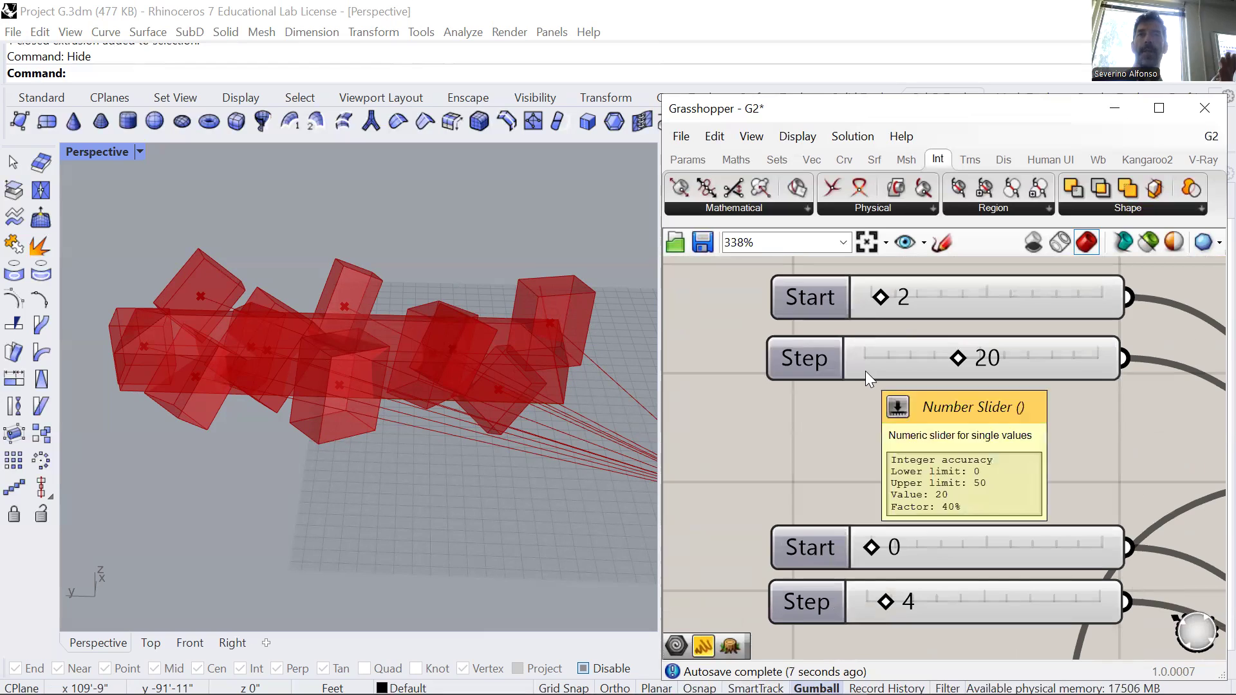
pyautogui.scroll(-2, 865, 371)
pyautogui.scroll(3, 877, 371)
pyautogui.moveTo(879, 342); pyautogui.dragTo(795, 373)
pyautogui.moveTo(959, 412); pyautogui.dragTo(812, 413)
# Step: Set the Step sliders of the second and third rotation series to 0
pyautogui.scroll(-4, 858, 489)
pyautogui.moveTo(855, 532); pyautogui.dragTo(904, 321, button='right')
pyautogui.scroll(2, 913, 335)
pyautogui.moveTo(911, 419); pyautogui.dragTo(858, 416)
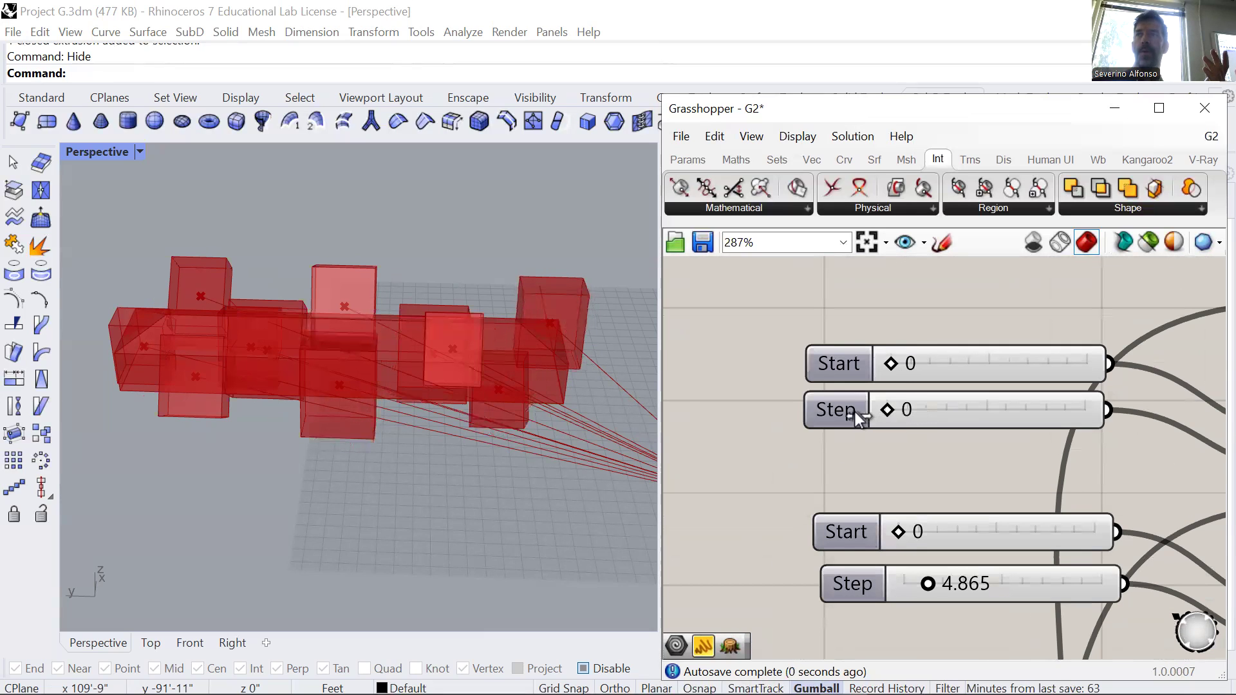
pyautogui.moveTo(927, 582); pyautogui.dragTo(794, 578)
# Step: Examine the unrotated boxes and the source box in the Perspective view from several angles
pyautogui.moveTo(348, 378); pyautogui.dragTo(216, 509, button='right')
pyautogui.scroll(5, 266, 540)
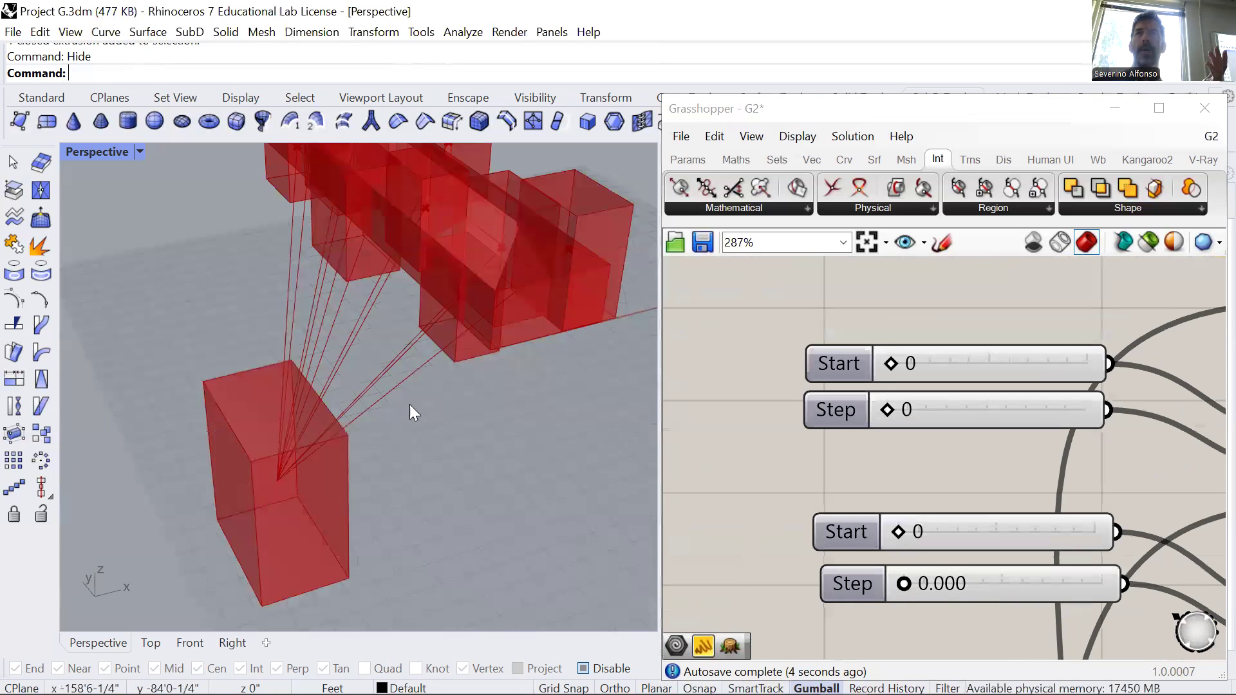
pyautogui.scroll(-5, 399, 390)
pyautogui.scroll(3, 379, 348)
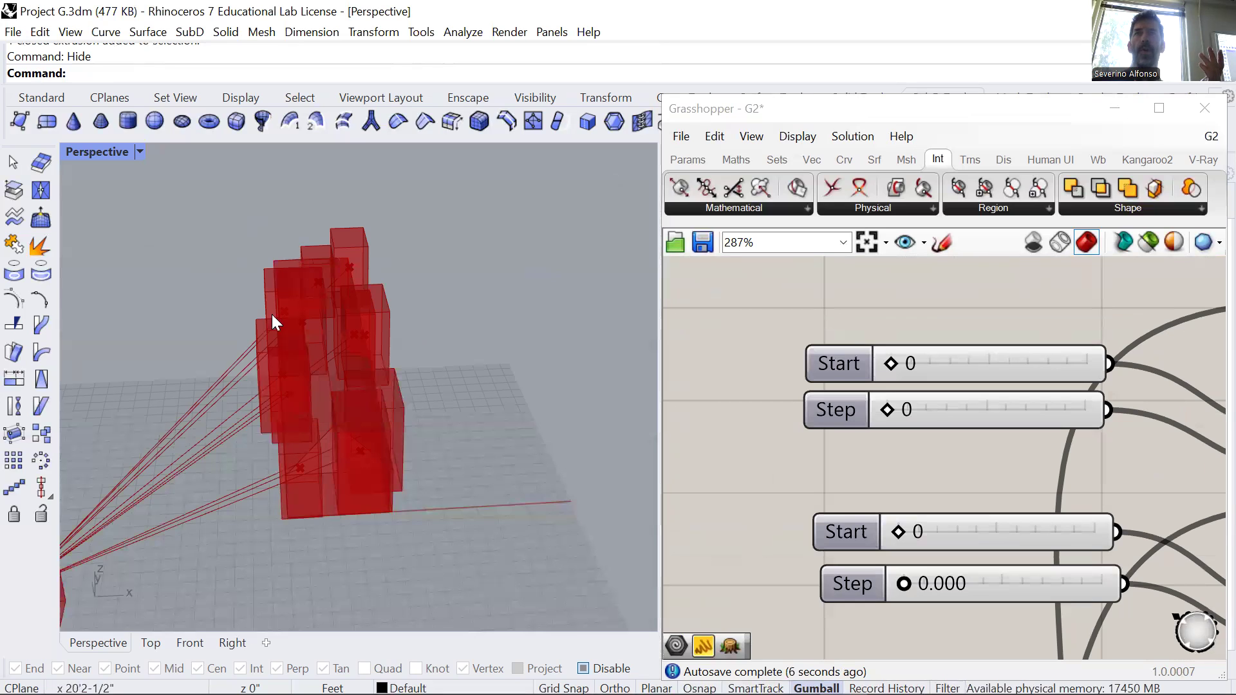
pyautogui.moveTo(279, 419); pyautogui.dragTo(484, 417, button='right')
pyautogui.scroll(-2, 883, 525)
pyautogui.scroll(2, 893, 531)
# Step: Try raised Start and Step values on the third rotation series and return both sliders to 0
pyautogui.moveTo(896, 532); pyautogui.dragTo(935, 528)
pyautogui.moveTo(394, 433); pyautogui.dragTo(361, 403, button='right')
pyautogui.moveTo(897, 580); pyautogui.dragTo(927, 583)
pyautogui.moveTo(932, 531); pyautogui.dragTo(889, 528)
pyautogui.moveTo(913, 581); pyautogui.dragTo(886, 582)
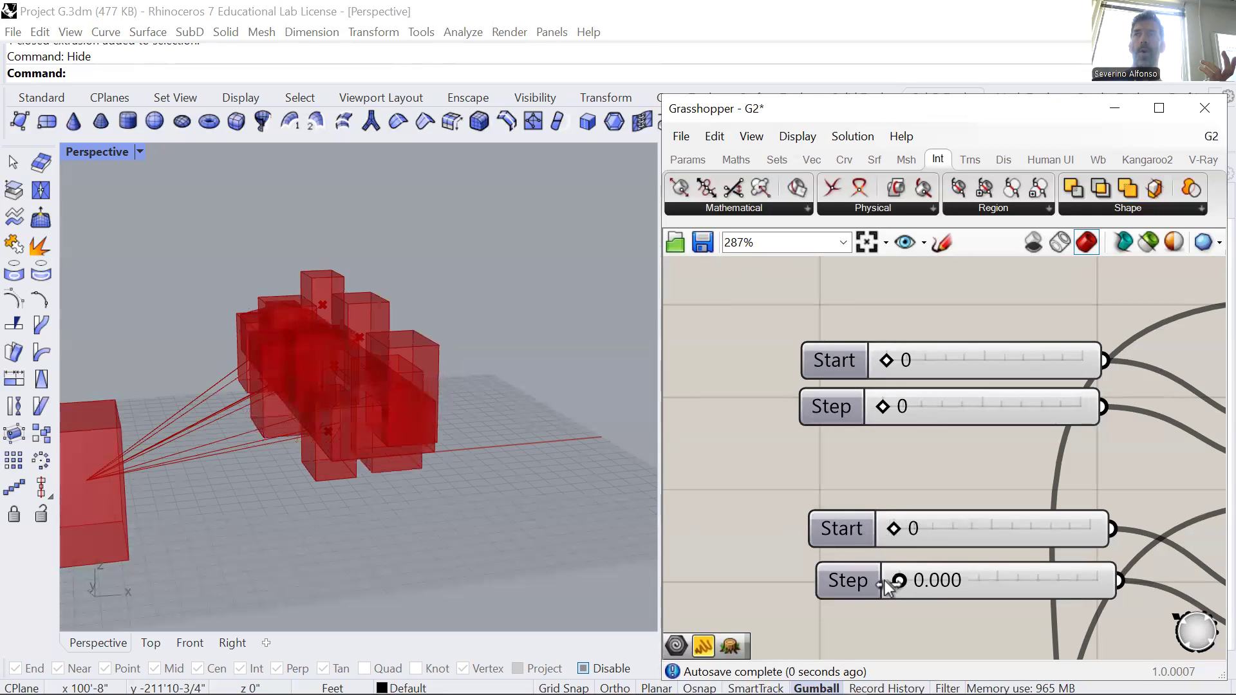
# Step: Test the third rotation series with Start at 7 and Step at 3.643, and reset both to 0
pyautogui.moveTo(893, 528); pyautogui.dragTo(921, 529)
pyautogui.moveTo(898, 581)
pyautogui.mouseDown()
pyautogui.moveTo(988, 588)
pyautogui.moveTo(918, 587)
pyautogui.mouseUp()
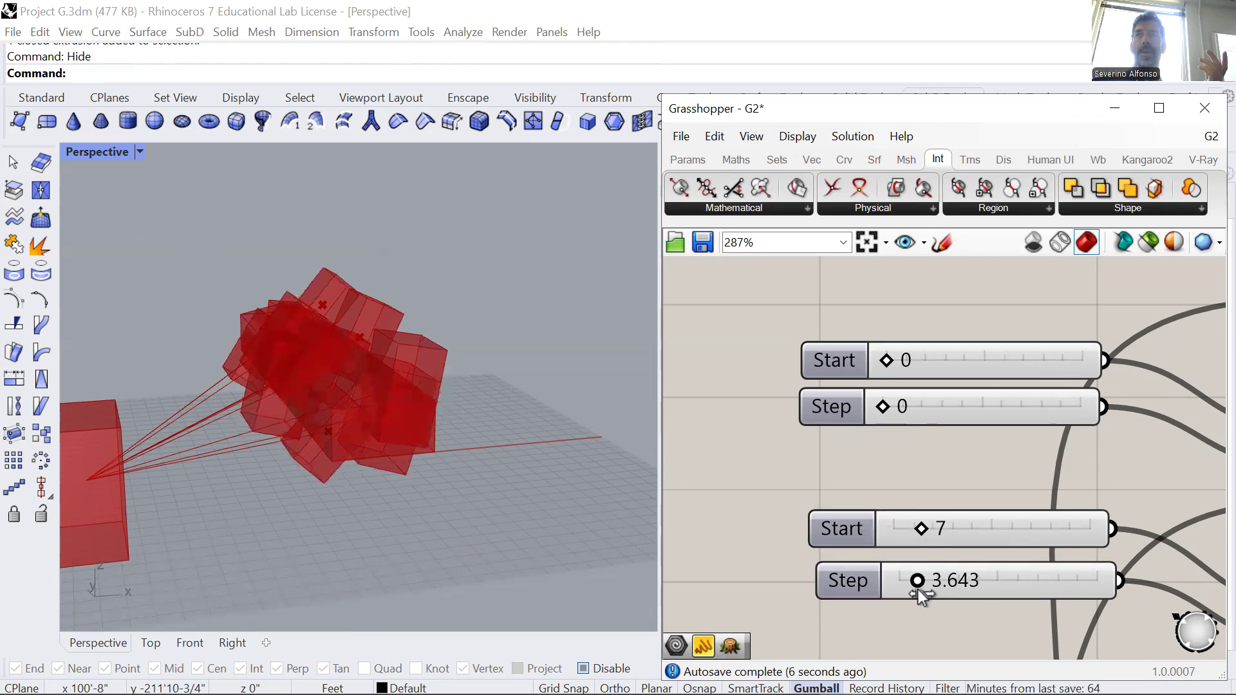
pyautogui.moveTo(918, 530); pyautogui.dragTo(877, 531)
pyautogui.moveTo(917, 583); pyautogui.dragTo(864, 578)
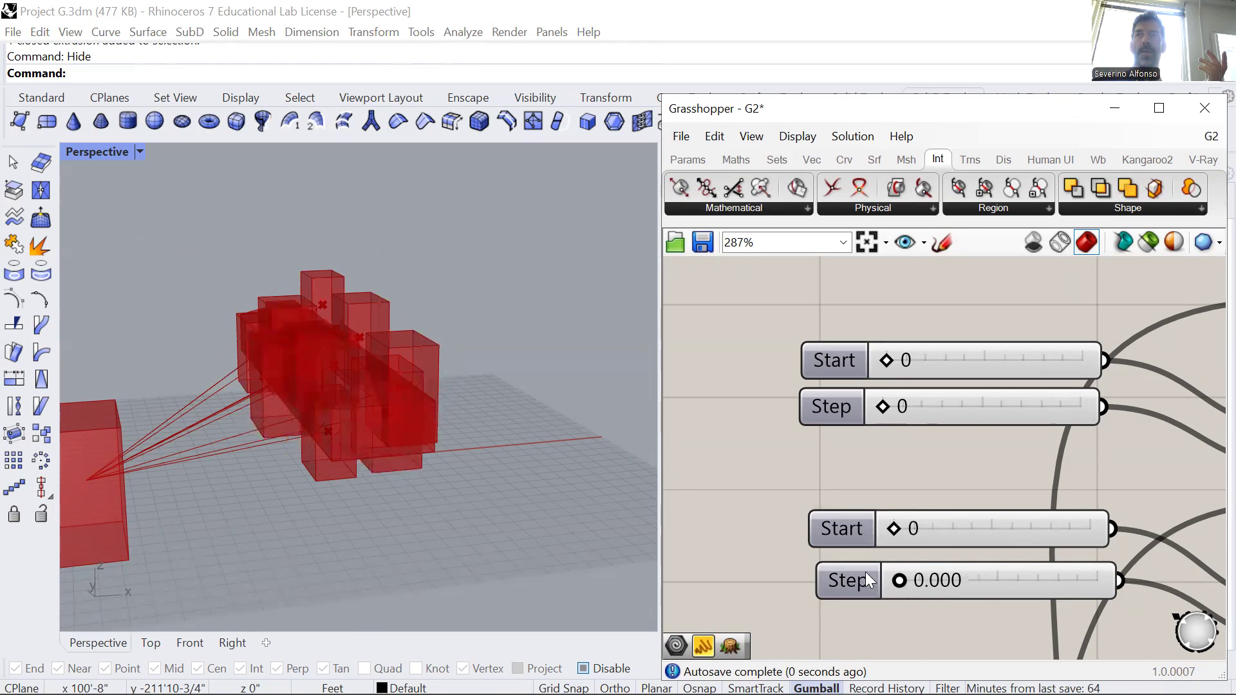
# Step: Rotate the boxes with the first series by setting its Step to 15 and its Start to 28
pyautogui.scroll(-4, 910, 353)
pyautogui.scroll(3, 884, 444)
pyautogui.moveTo(840, 451); pyautogui.dragTo(856, 454)
pyautogui.moveTo(386, 489); pyautogui.dragTo(444, 464, button='right')
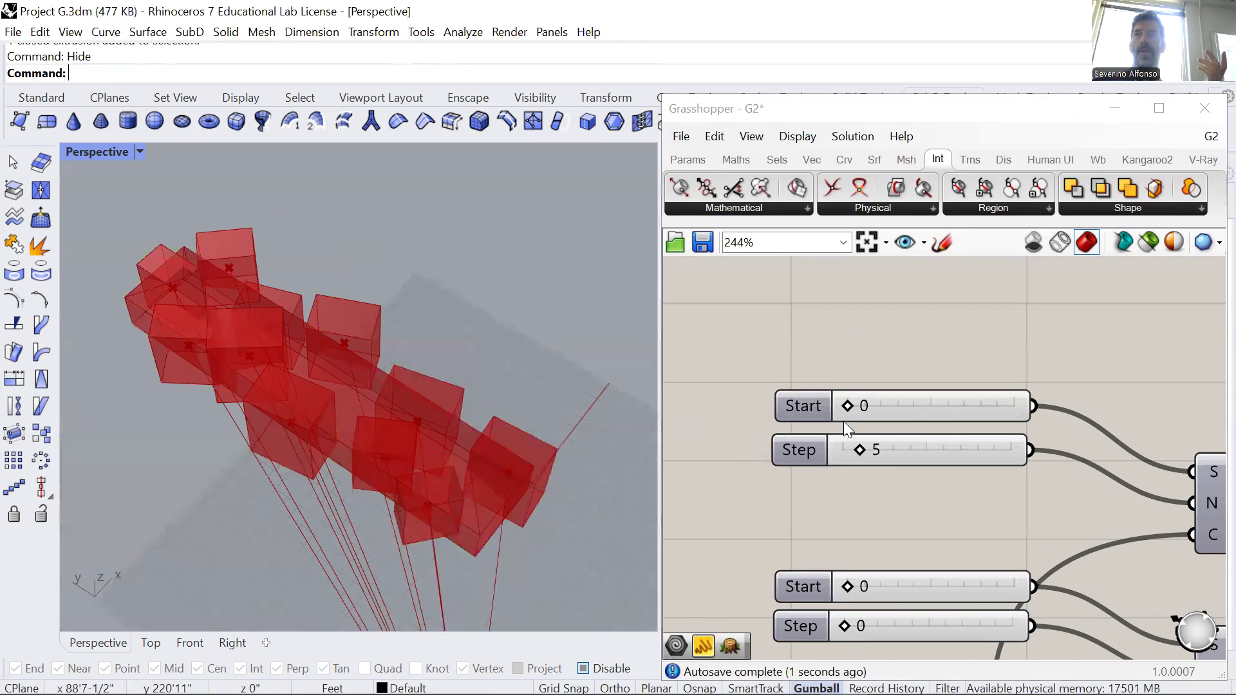
pyautogui.moveTo(860, 451); pyautogui.dragTo(892, 450)
pyautogui.moveTo(845, 402); pyautogui.dragTo(939, 419)
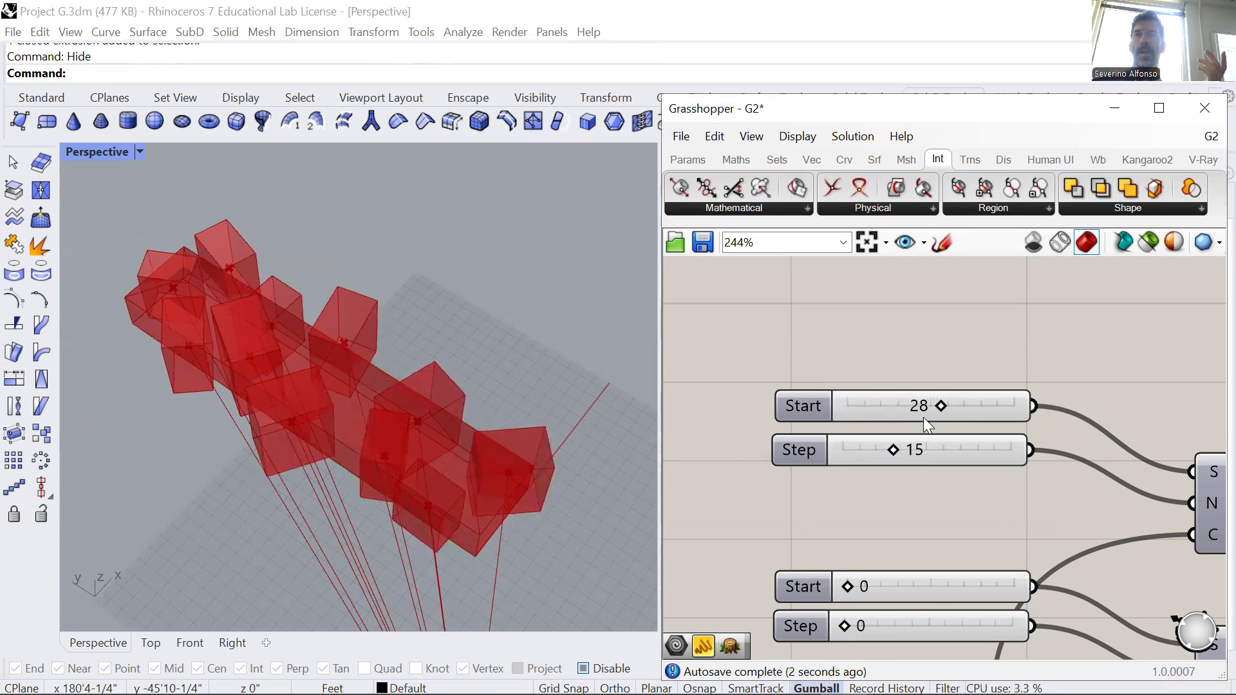
# Step: Set the population Count slider to 13
pyautogui.scroll(-6, 828, 514)
pyautogui.scroll(5, 781, 464)
pyautogui.scroll(-3, 813, 466)
pyautogui.moveTo(511, 496); pyautogui.dragTo(461, 462, button='right')
pyautogui.moveTo(863, 495); pyautogui.dragTo(952, 503, button='right')
pyautogui.scroll(4, 912, 468)
pyautogui.scroll(3, 912, 468)
pyautogui.moveTo(926, 463); pyautogui.dragTo(933, 462)
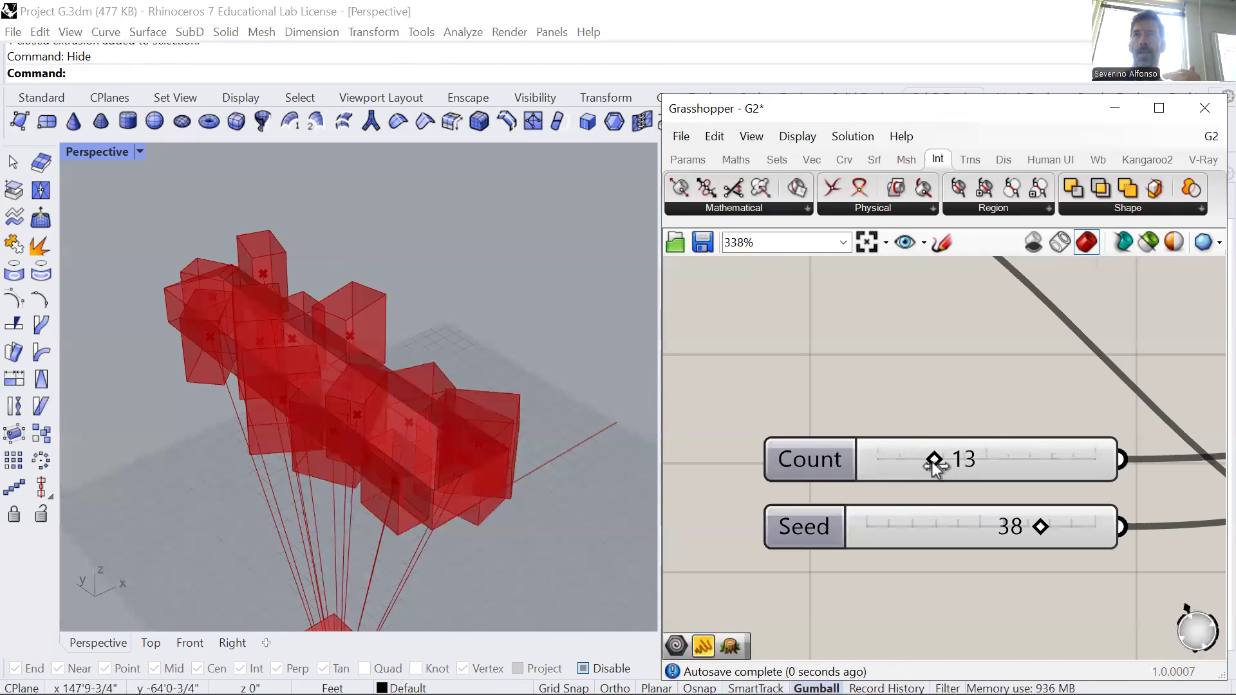
# Step: Lower the scaling Domain start to 0.591
pyautogui.scroll(-6, 929, 425)
pyautogui.moveTo(924, 531); pyautogui.dragTo(974, 320, button='right')
pyautogui.scroll(-3, 998, 490)
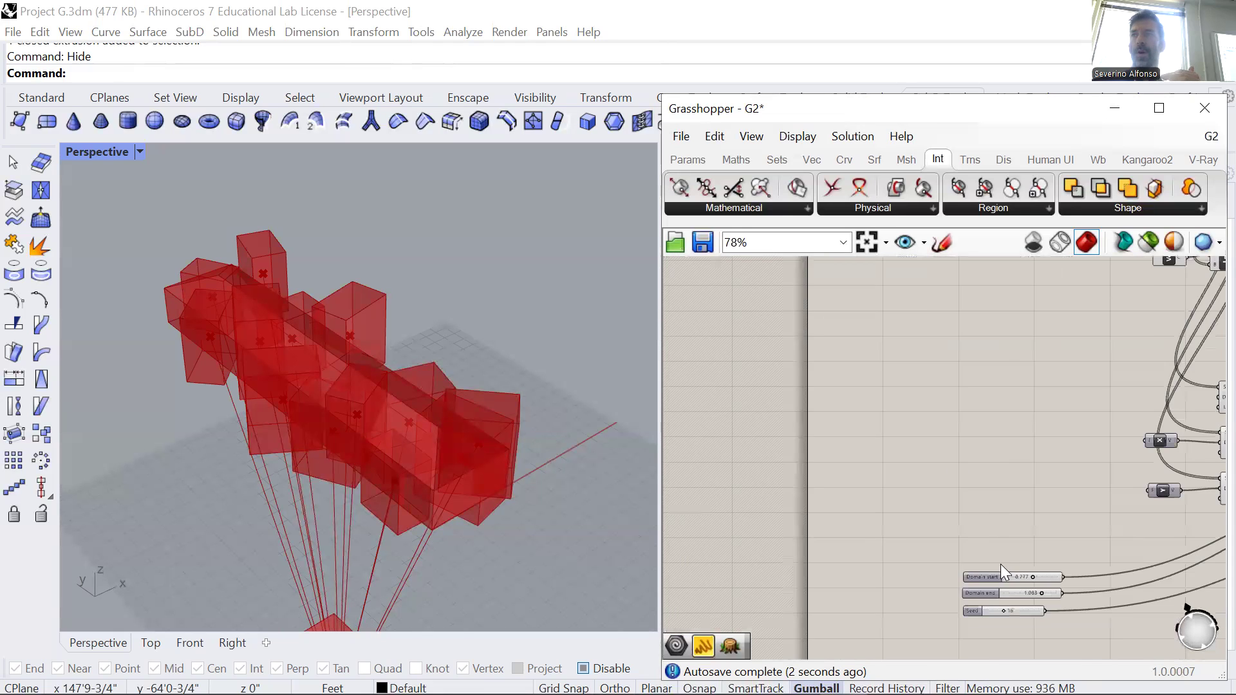
pyautogui.moveTo(1001, 564); pyautogui.dragTo(998, 442, button='right')
pyautogui.scroll(6, 1030, 484)
pyautogui.moveTo(1029, 370); pyautogui.dragTo(1005, 377)
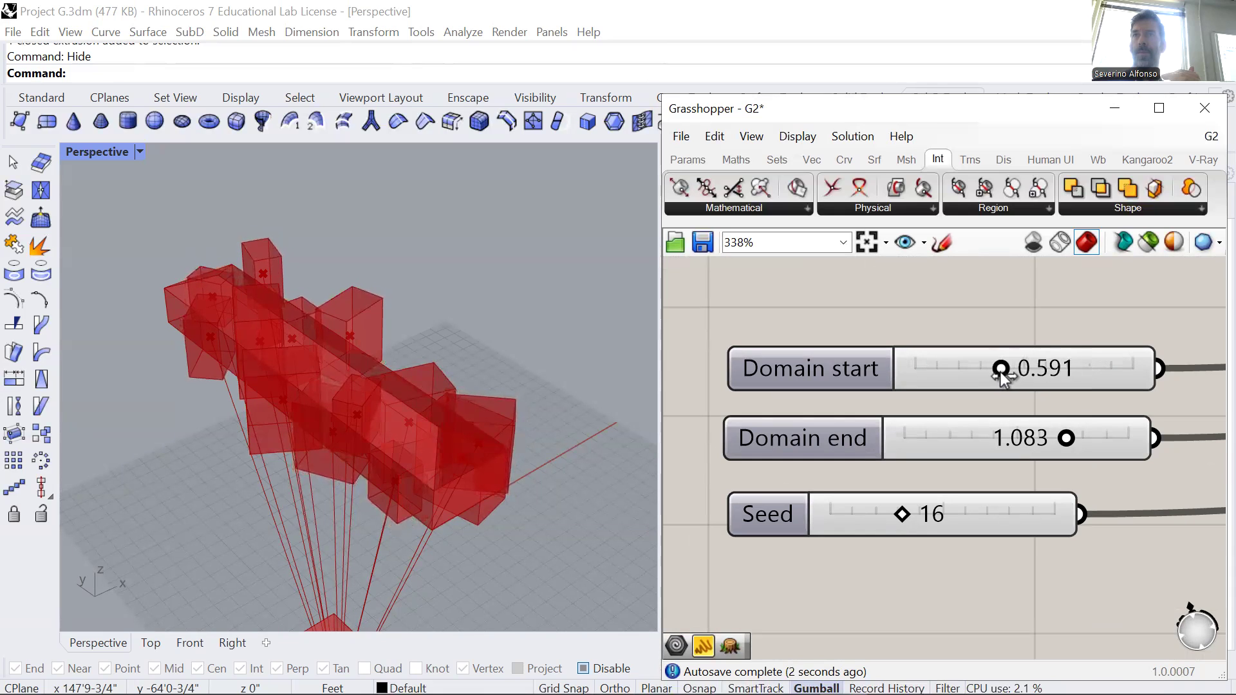
# Step: Bake the boxes from the final Scale component onto the Default layer
pyautogui.scroll(-7, 986, 397)
pyautogui.moveTo(1070, 447); pyautogui.dragTo(926, 503, button='right')
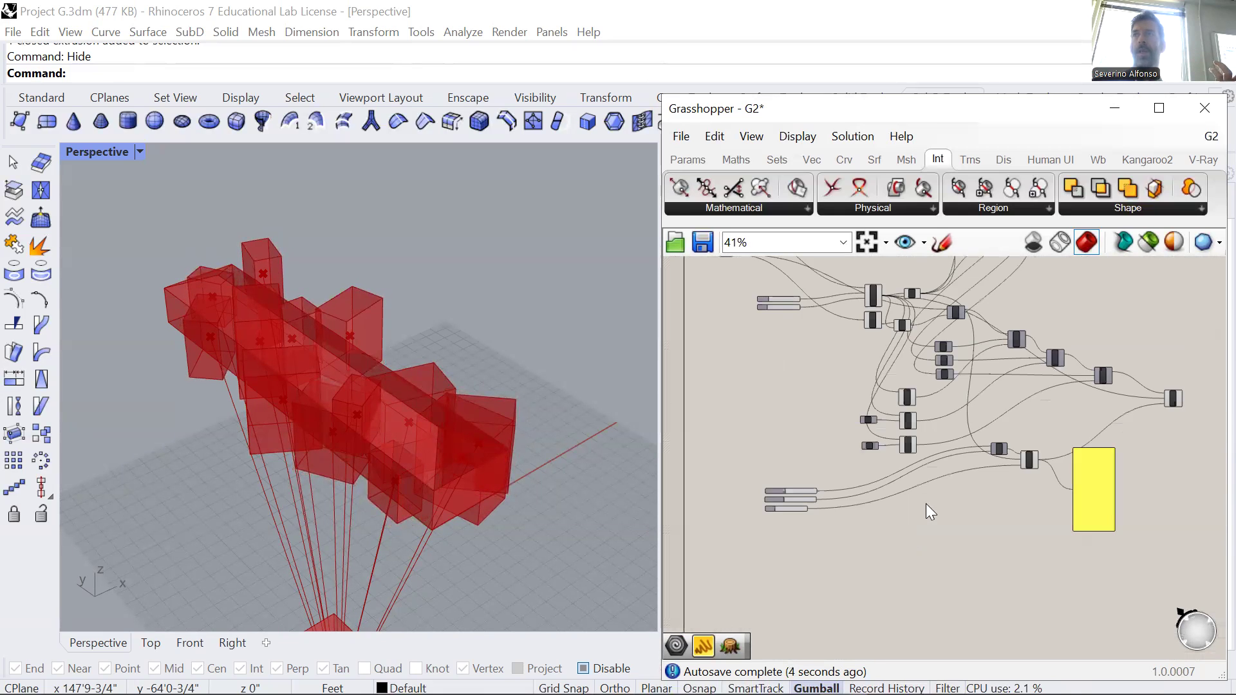
pyautogui.scroll(-3, 1018, 486)
pyautogui.scroll(8, 1079, 441)
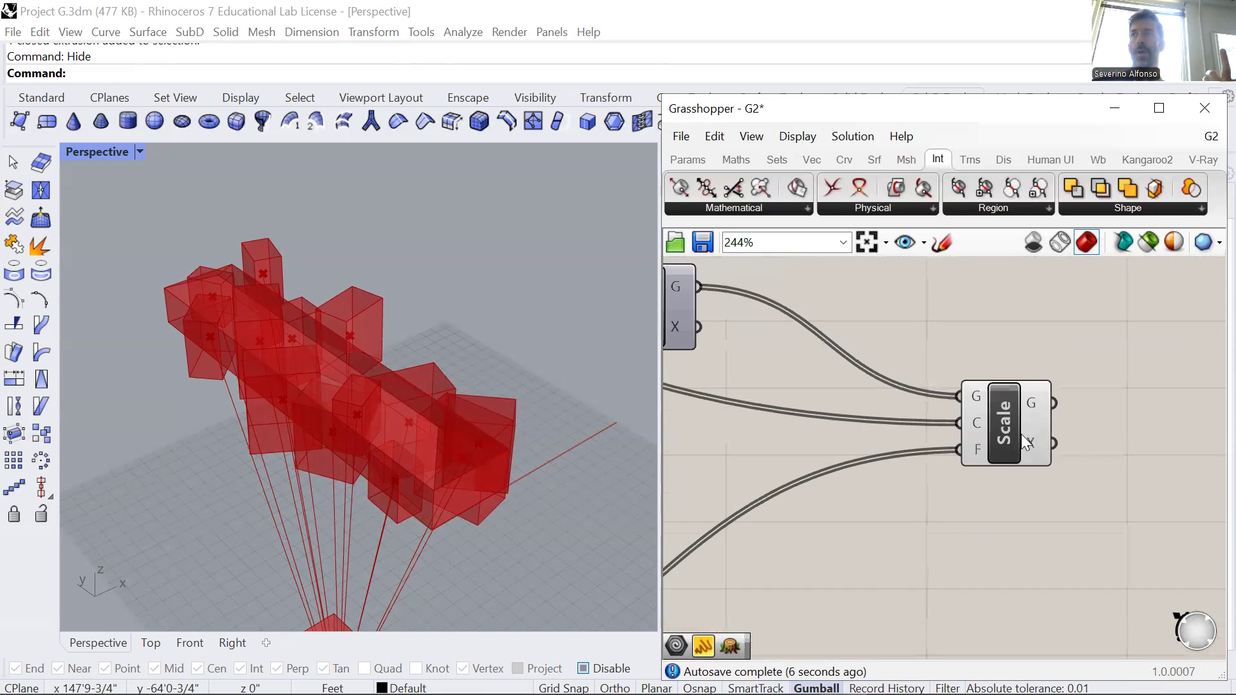
pyautogui.rightClick(1002, 411)
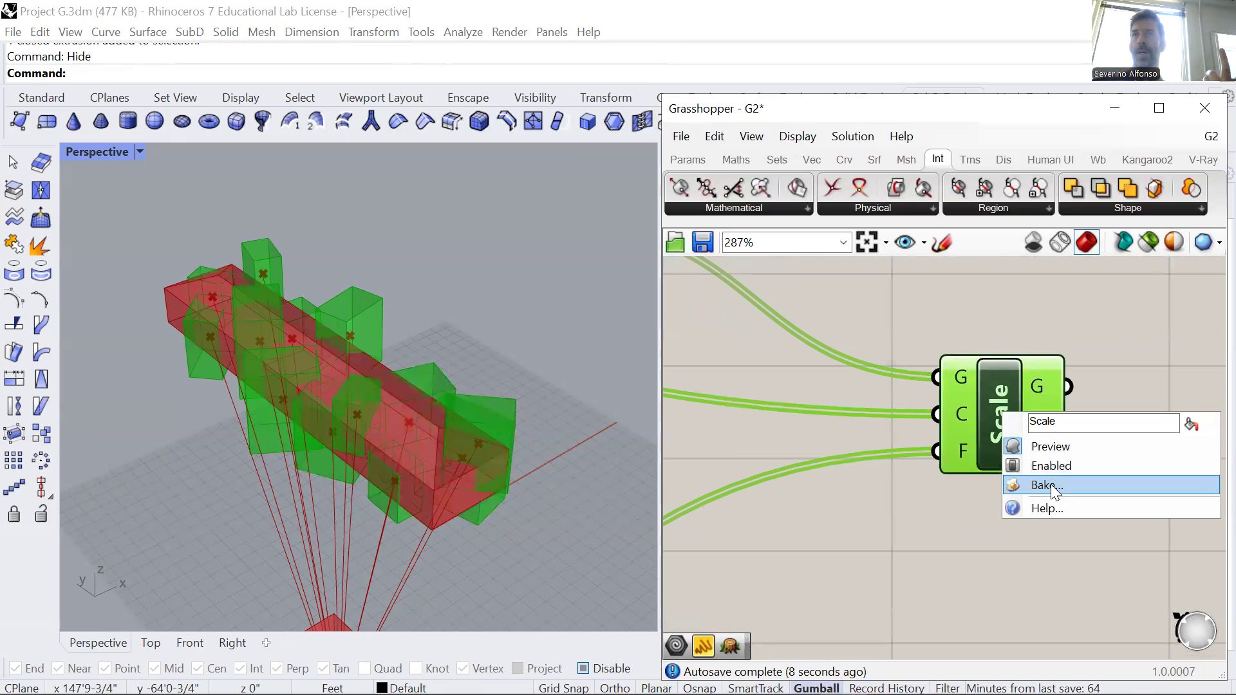
pyautogui.click(1051, 484)
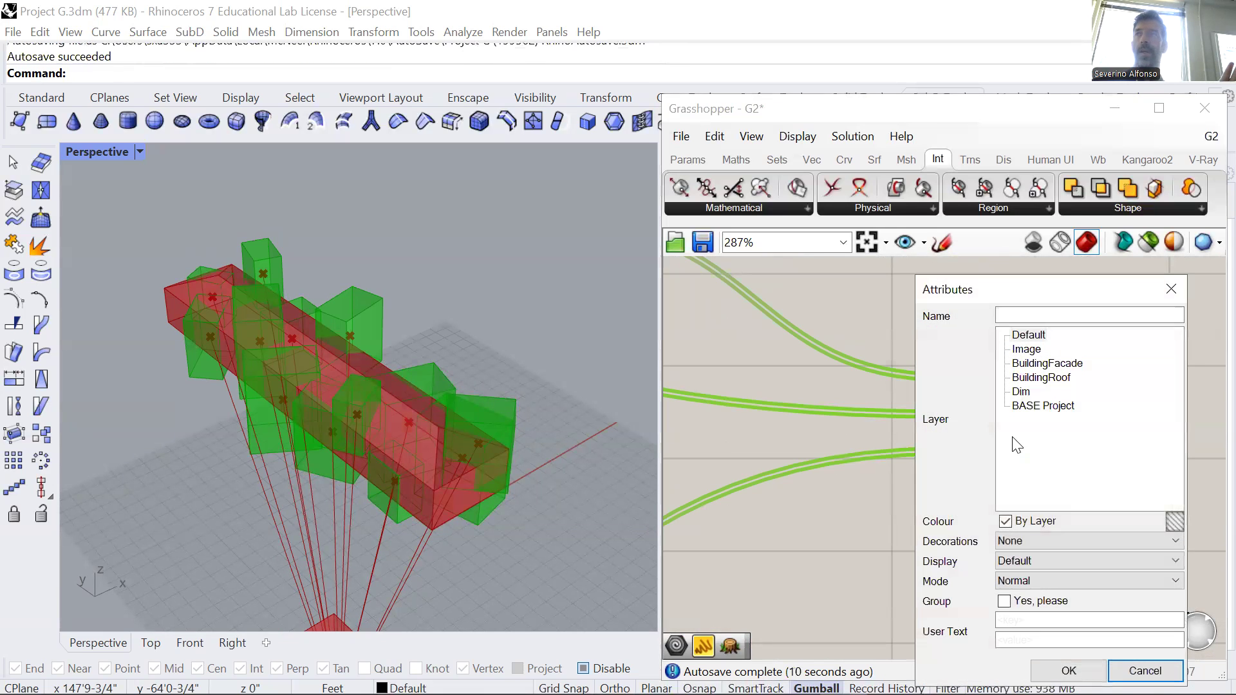
pyautogui.click(1030, 336)
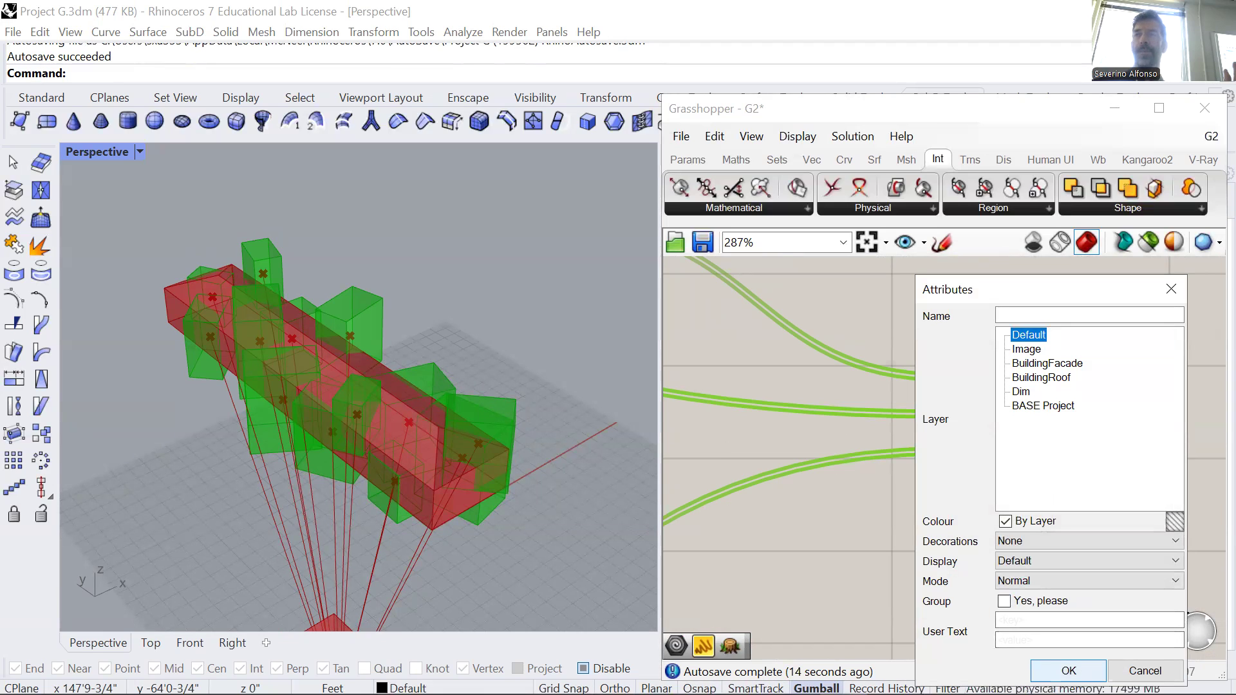
pyautogui.click(1069, 671)
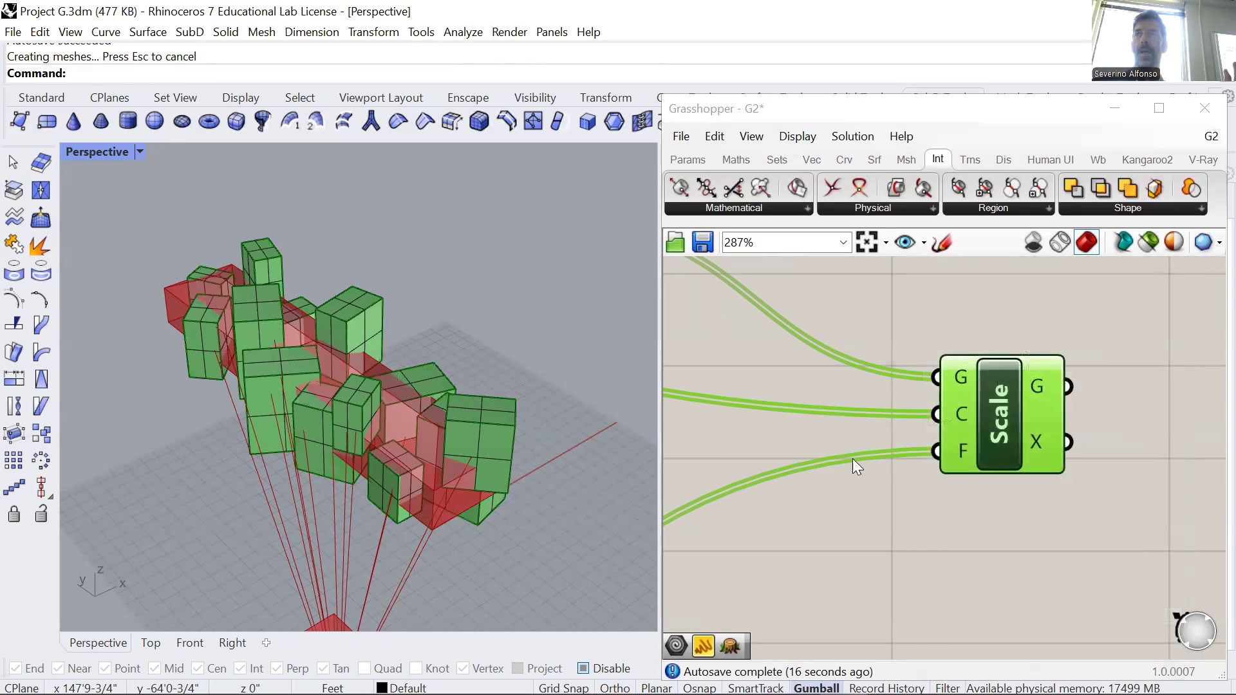
# Step: Return to Rhino, turn on the BASE Project layer and show all hidden objects
pyautogui.click(1204, 108)
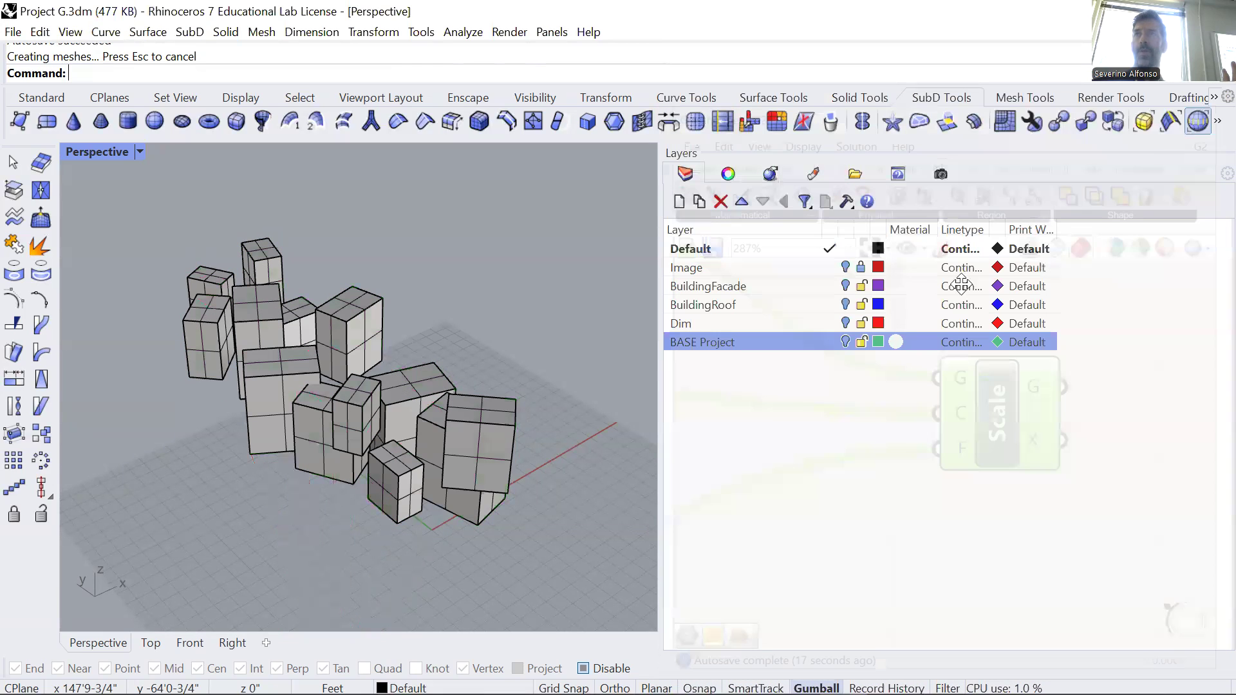
pyautogui.moveTo(454, 468); pyautogui.dragTo(764, 419, button='right')
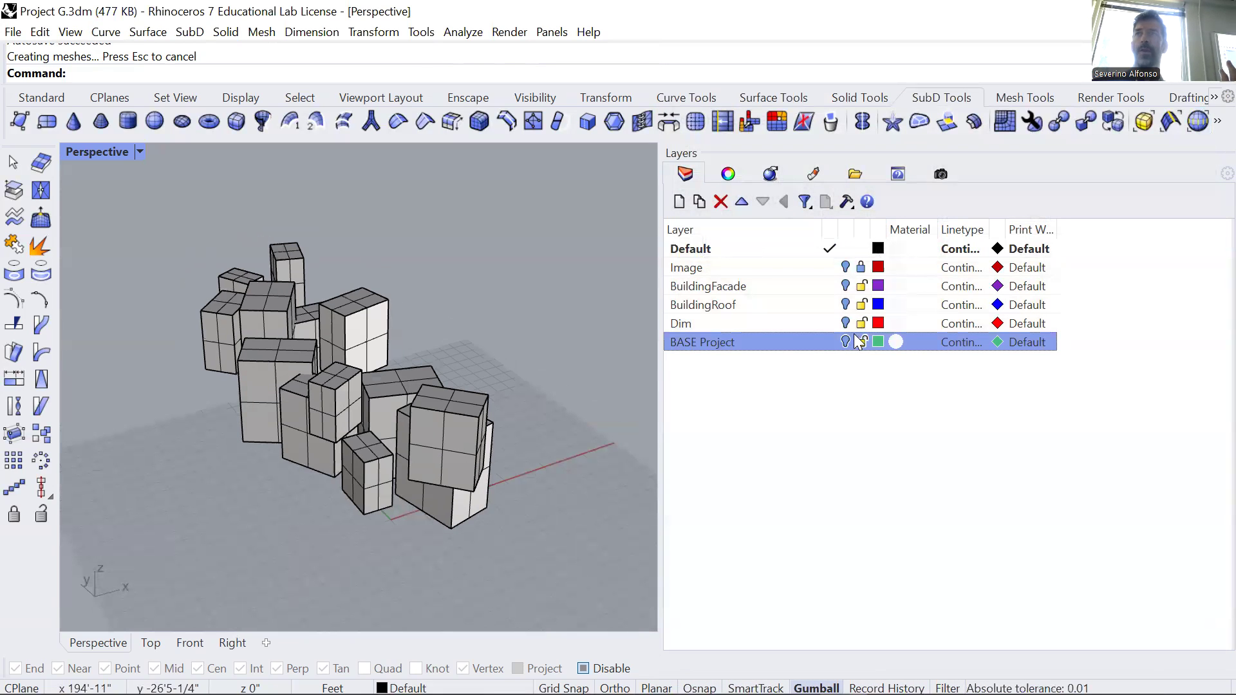
pyautogui.write('Show')
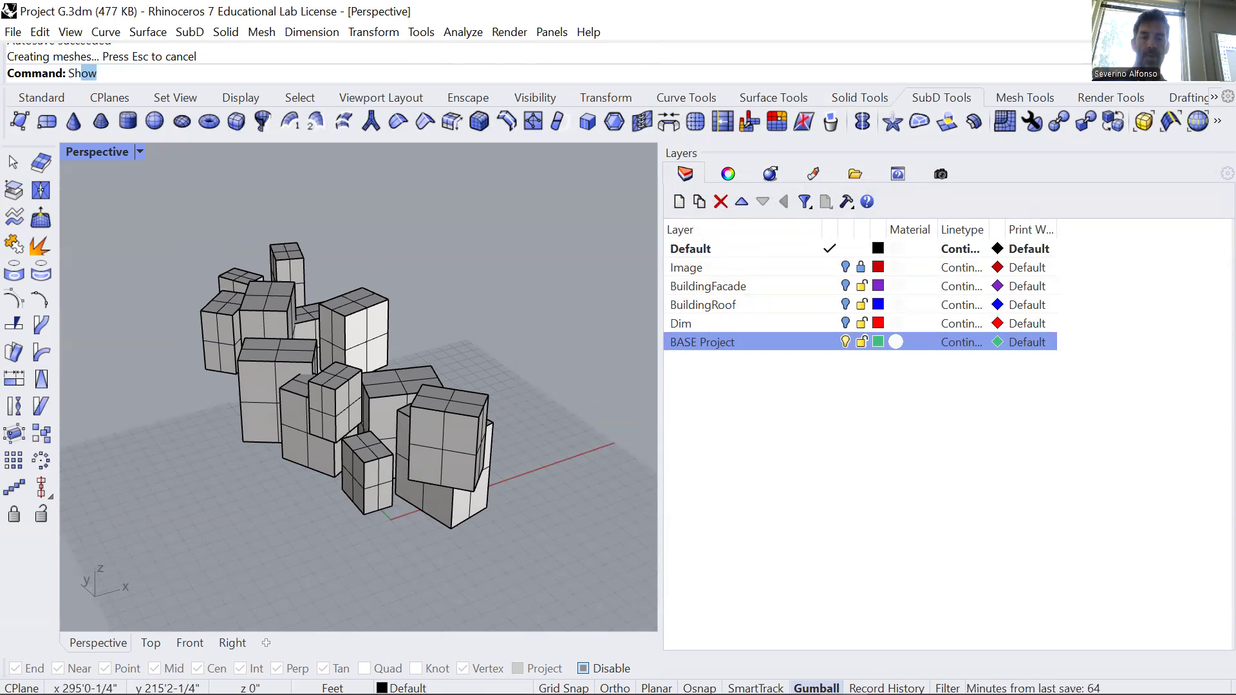
pyautogui.press('Return')
# Step: Subtract the baked boxes from the green building volume with BooleanDifference
pyautogui.write('BooleanDifference')
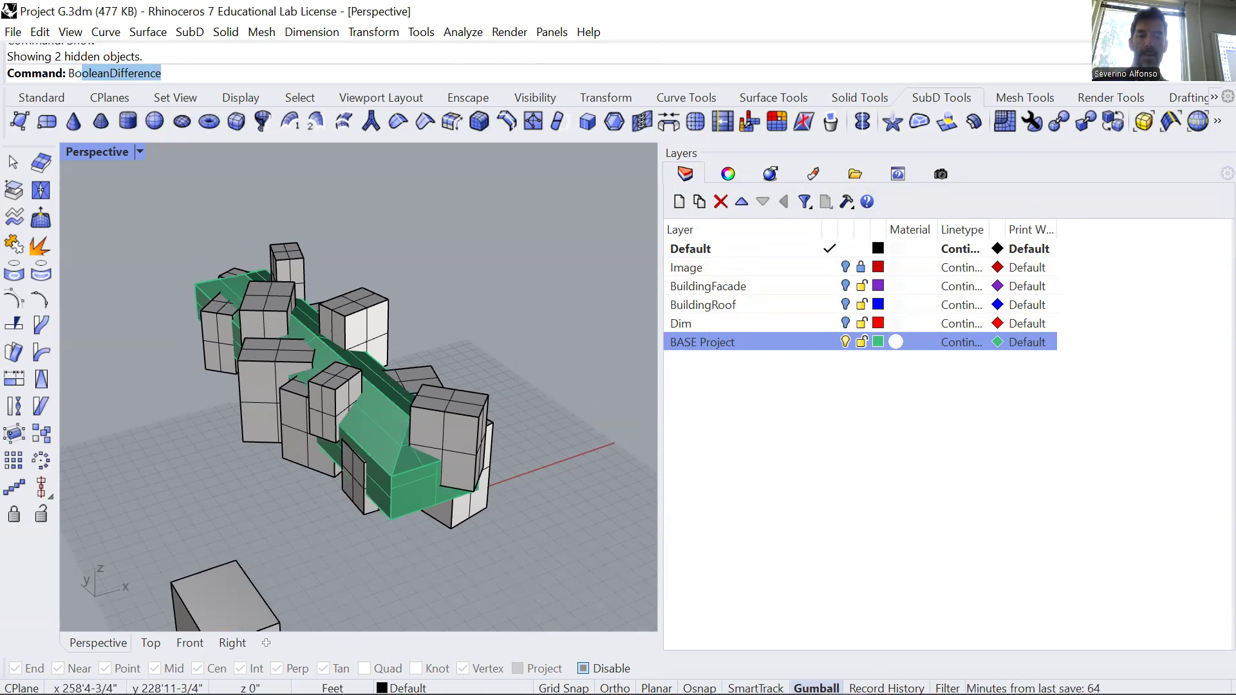
pyautogui.press('Return')
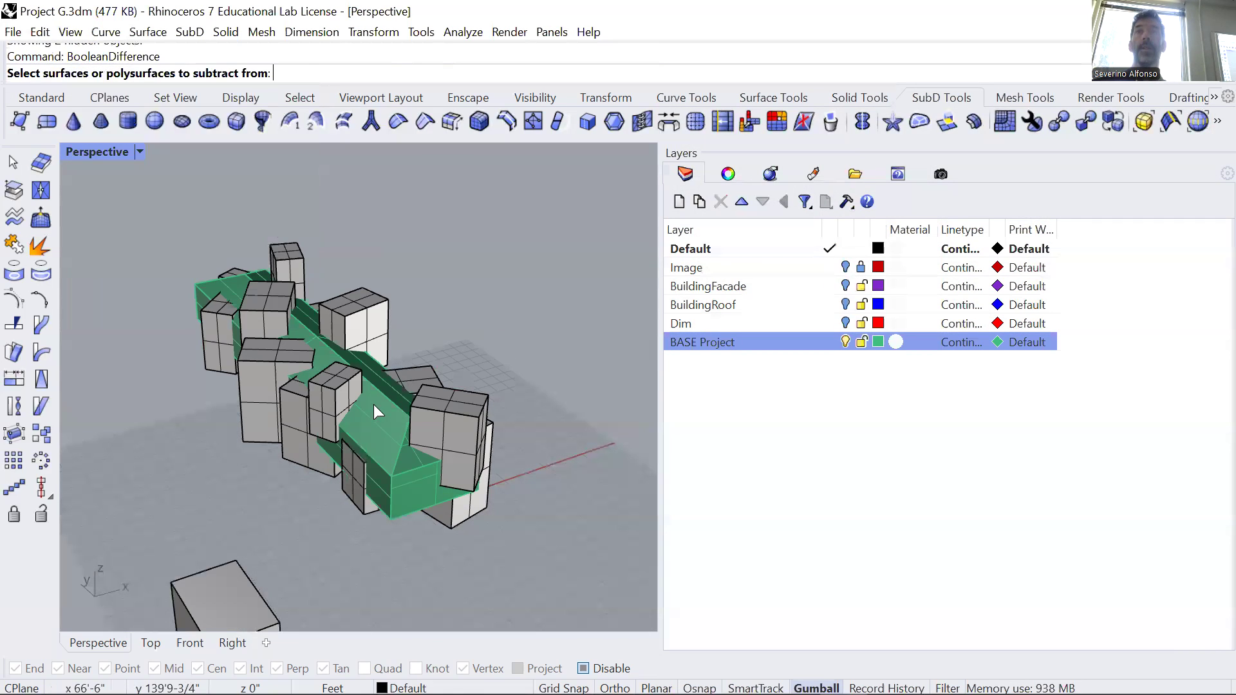
pyautogui.click(374, 404)
pyautogui.press('Return')
pyautogui.moveTo(451, 232); pyautogui.dragTo(219, 491)
pyautogui.press('Return')
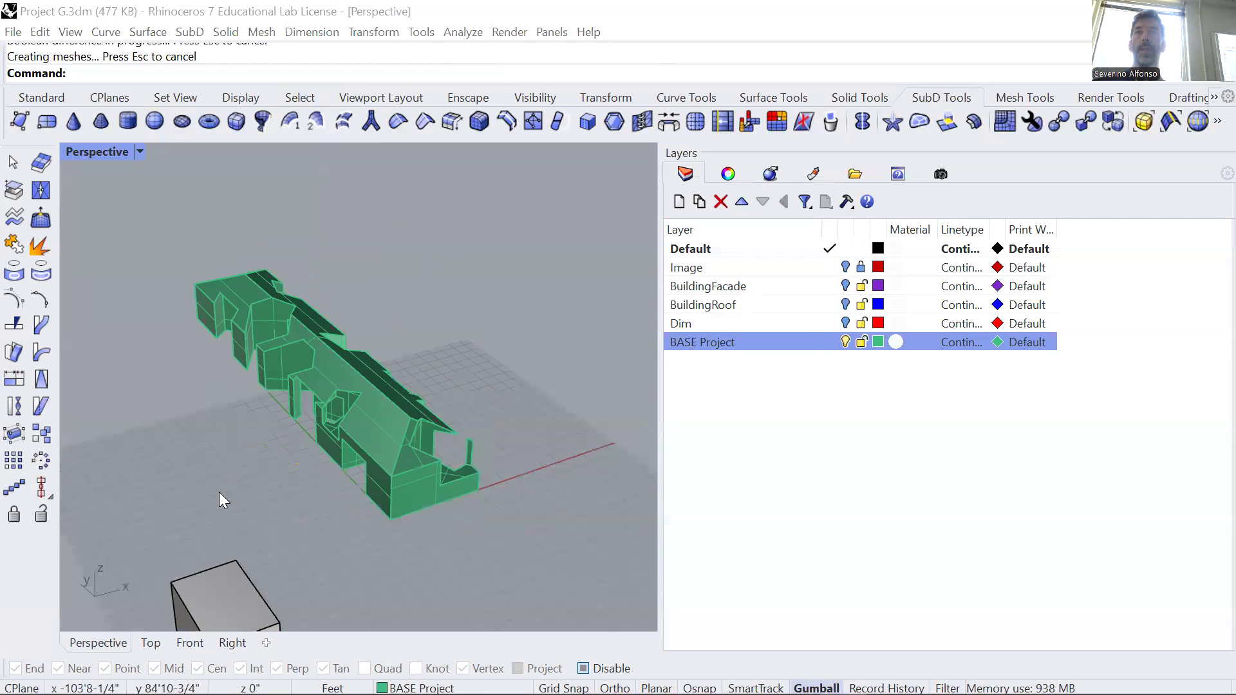
pyautogui.press('Return')
# Step: Examine the openings carved into the building volume up close and undo the Boolean difference
pyautogui.moveTo(386, 459); pyautogui.dragTo(345, 434, button='right')
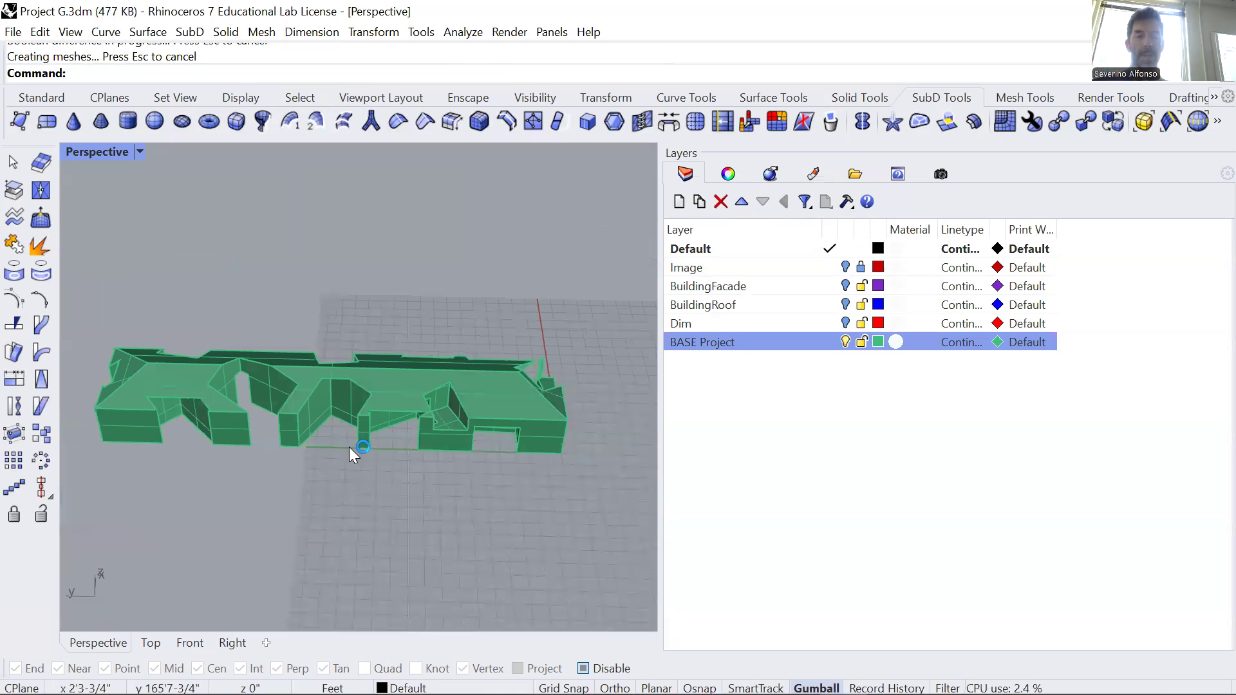
pyautogui.scroll(10, 242, 403)
pyautogui.scroll(-5, 247, 419)
pyautogui.moveTo(248, 419); pyautogui.dragTo(477, 524, button='right')
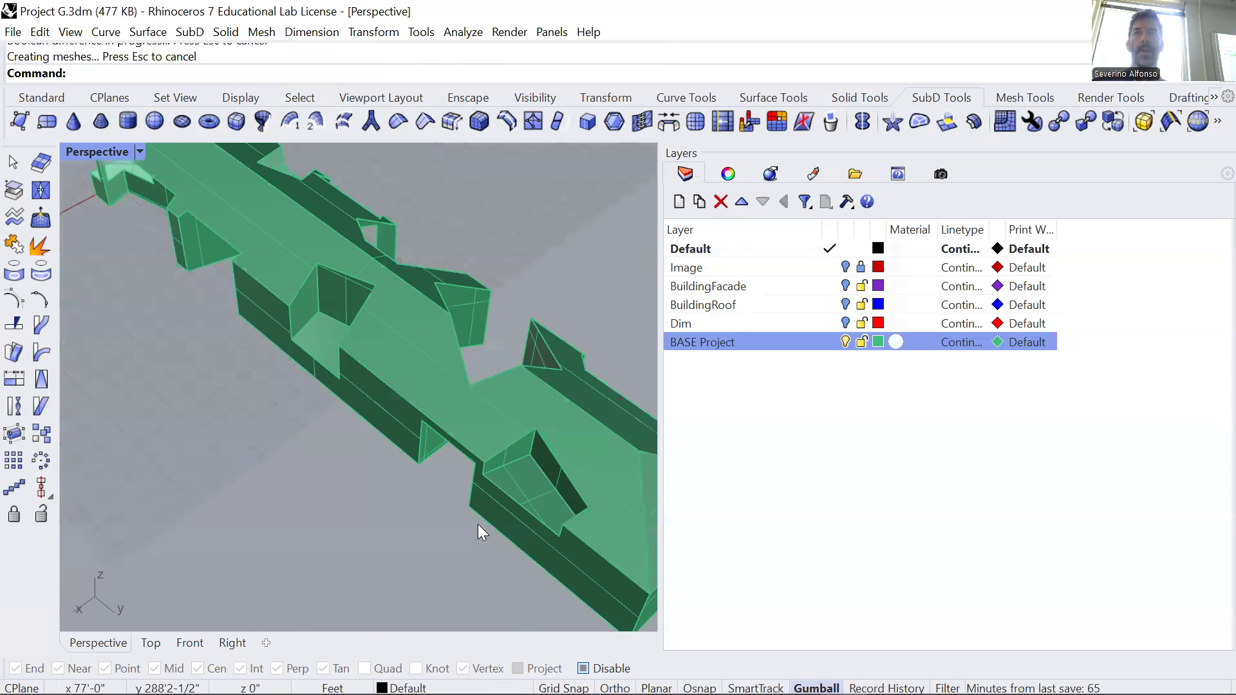
pyautogui.hotkey('ctrl', 'z')
pyautogui.click(334, 551)
pyautogui.scroll(-6, 420, 521)
# Step: Intersect the green building volume with the baked boxes using BooleanIntersection
pyautogui.write('BooleanIntersection')
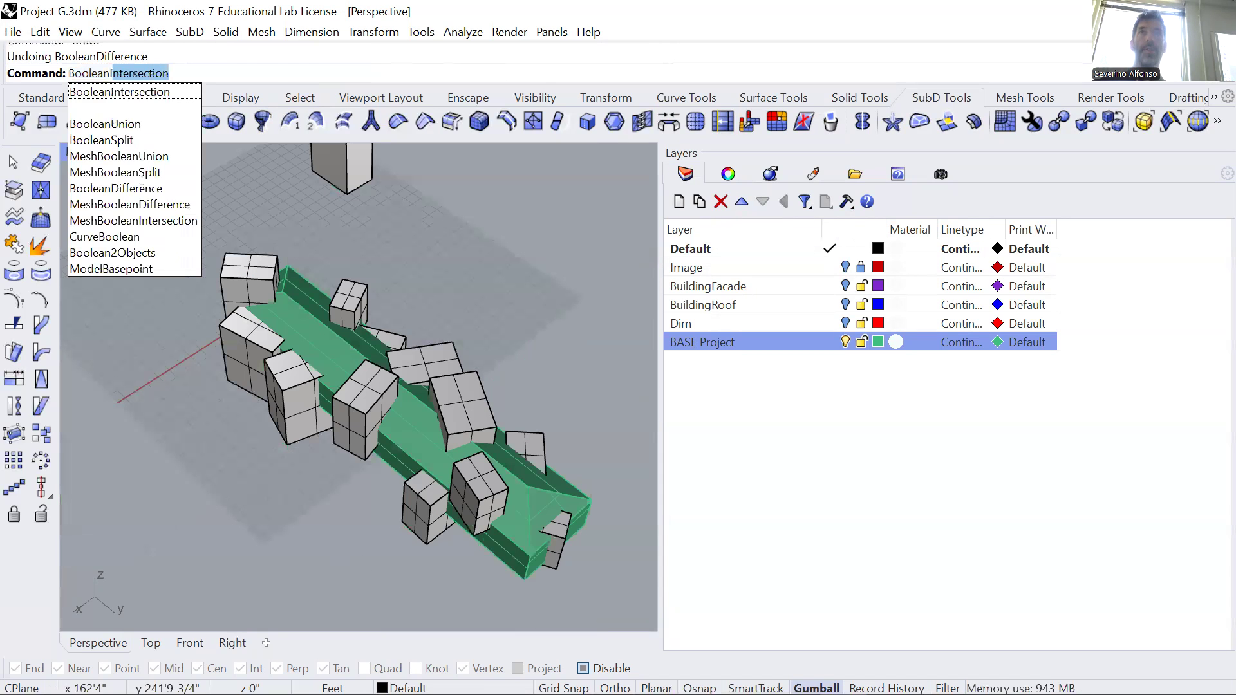
pyautogui.press('Return')
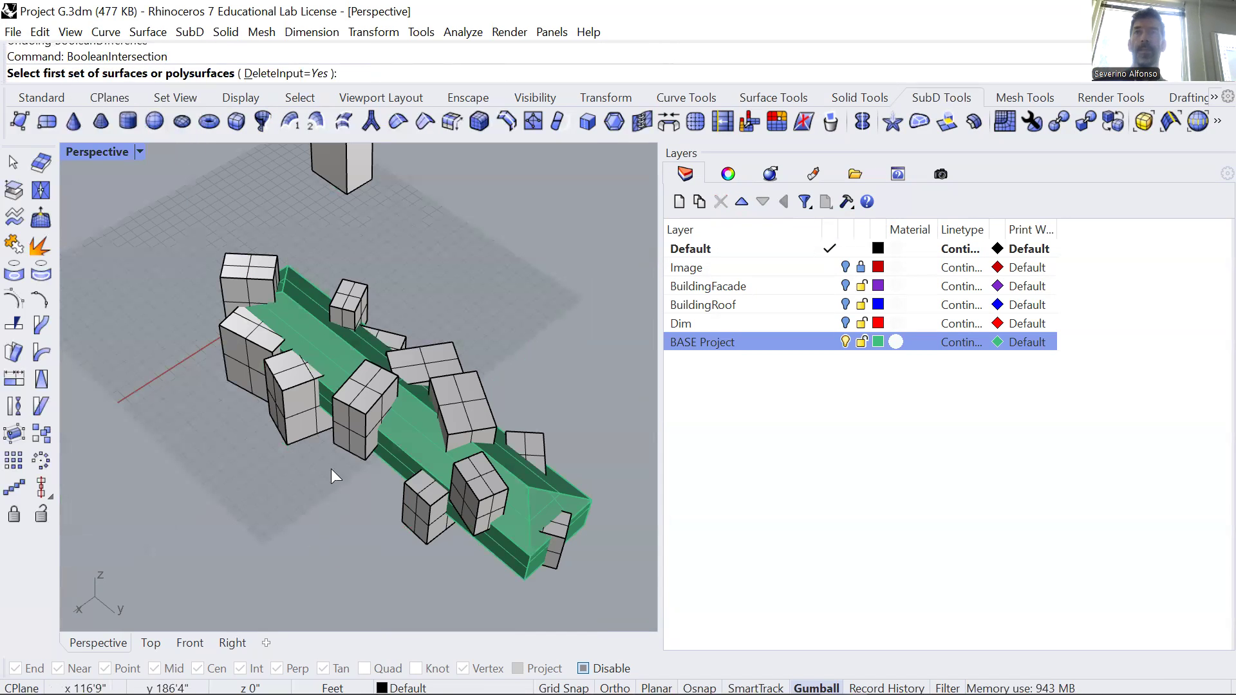
pyautogui.click(405, 446)
pyautogui.press('Return')
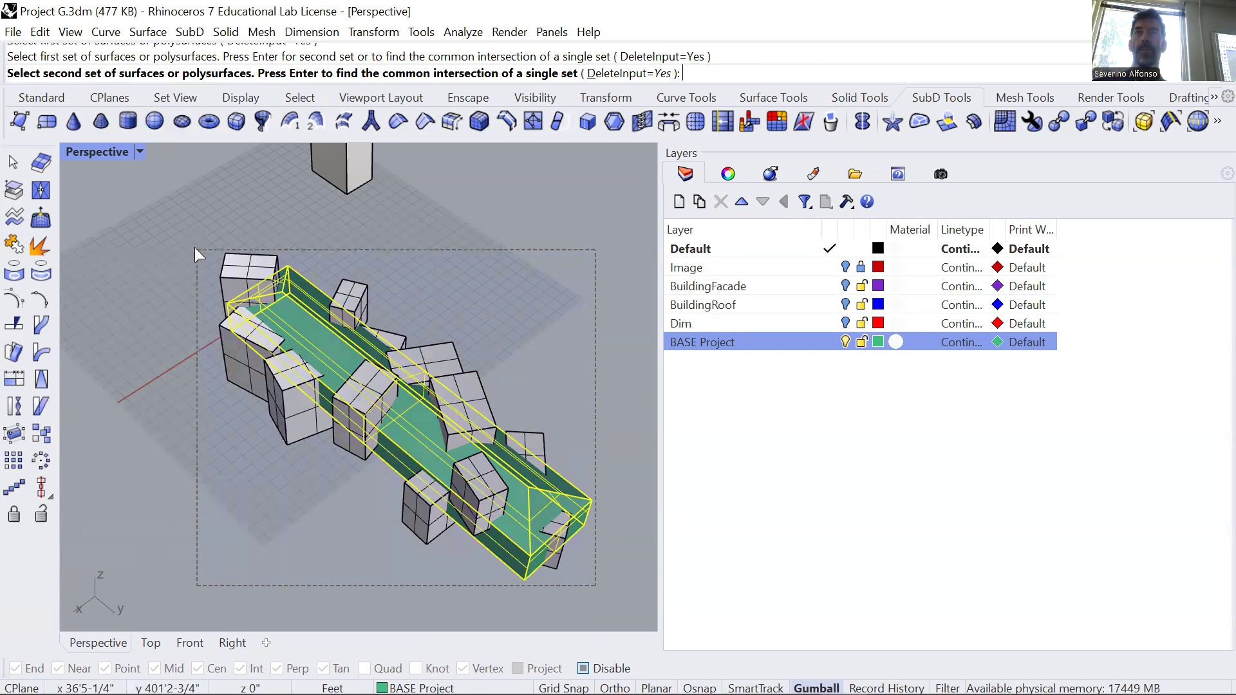
pyautogui.moveTo(198, 255); pyautogui.dragTo(199, 255)
pyautogui.press('Return')
pyautogui.click(699, 402)
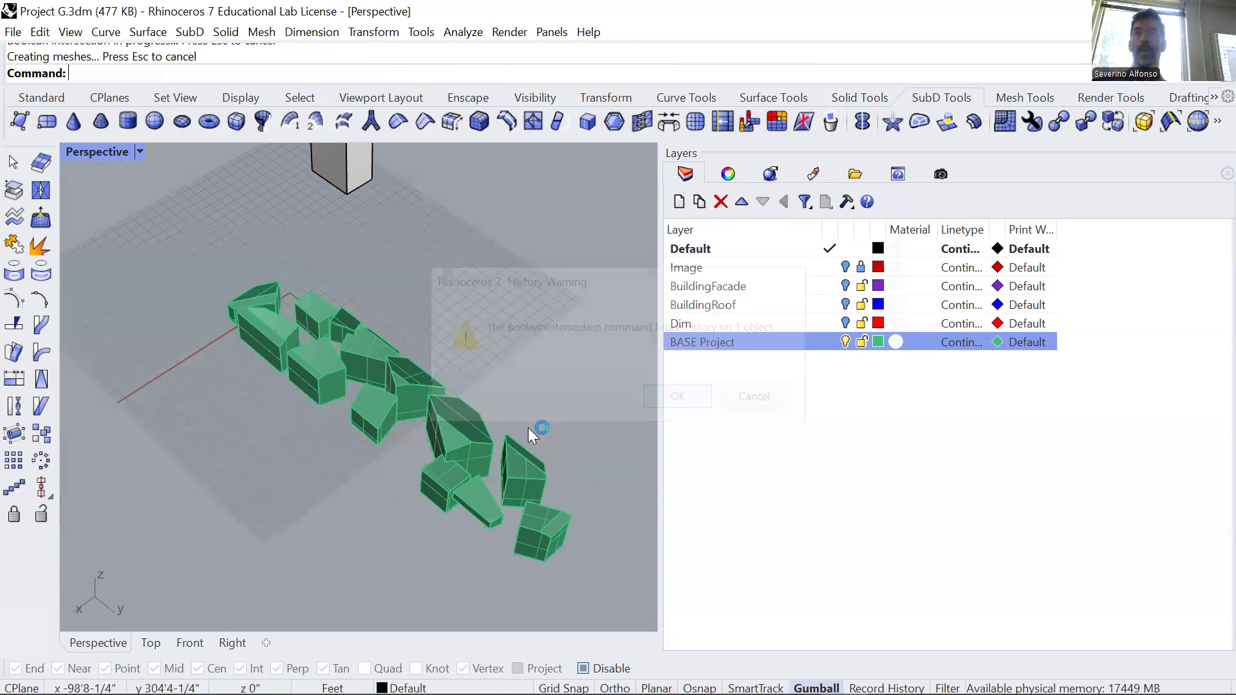
# Step: Examine the intersected pieces up close, undo the Boolean intersection and clear the selection
pyautogui.moveTo(337, 470); pyautogui.dragTo(378, 474, button='right')
pyautogui.scroll(10, 450, 476)
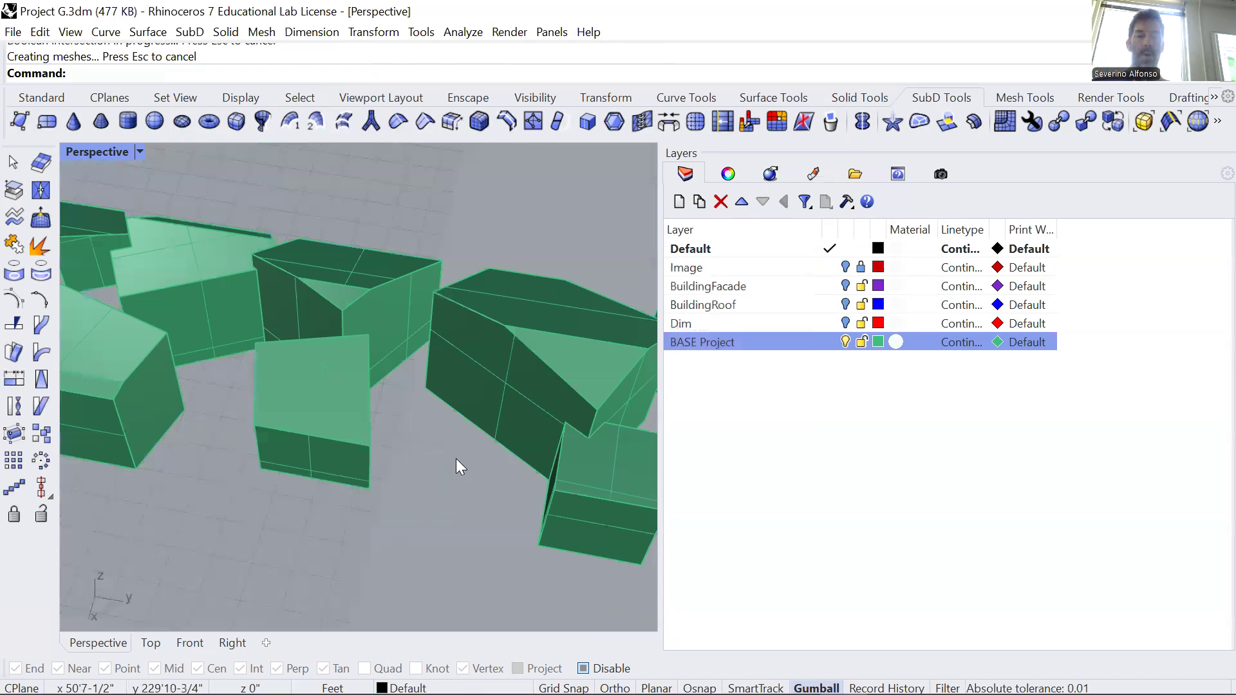
pyautogui.hotkey('ctrl', 'z')
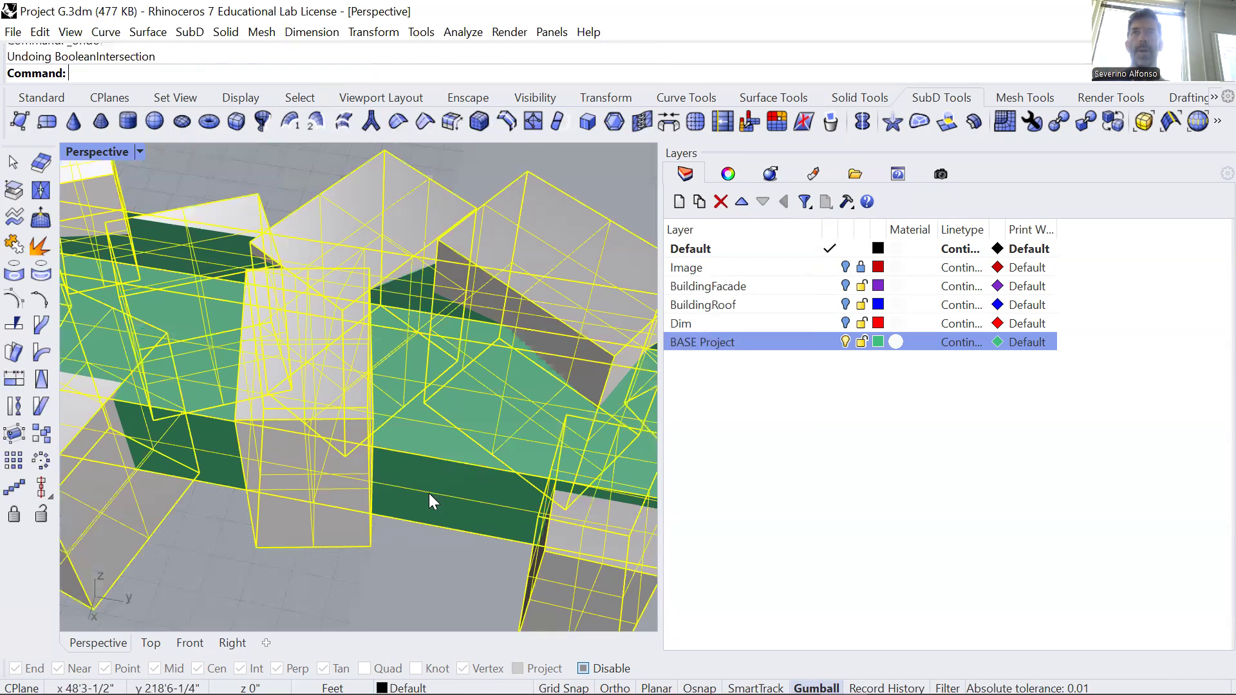
pyautogui.scroll(-12, 429, 494)
pyautogui.moveTo(430, 516); pyautogui.dragTo(310, 500, button='right')
pyautogui.press('Escape')
# Step: Delete all the baked boxes around the building volume, keeping the building and the source box
pyautogui.moveTo(273, 408); pyautogui.dragTo(381, 528)
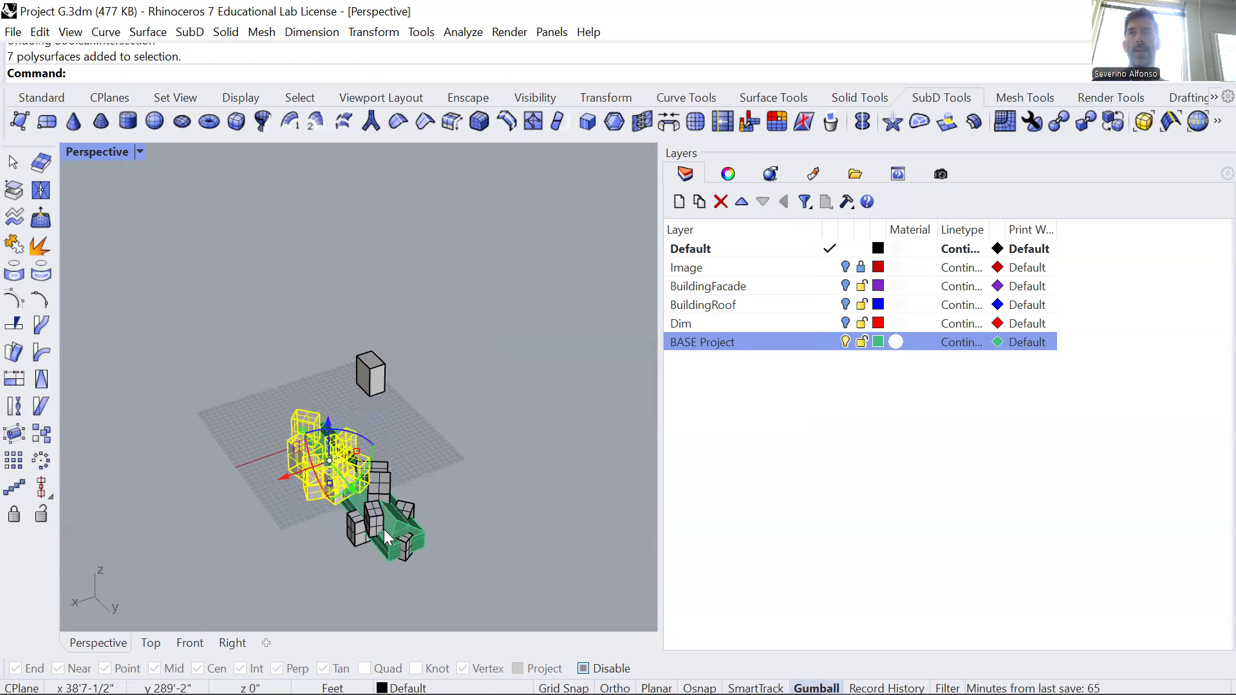
pyautogui.press('Delete')
pyautogui.moveTo(328, 586); pyautogui.dragTo(457, 459)
pyautogui.press('Delete')
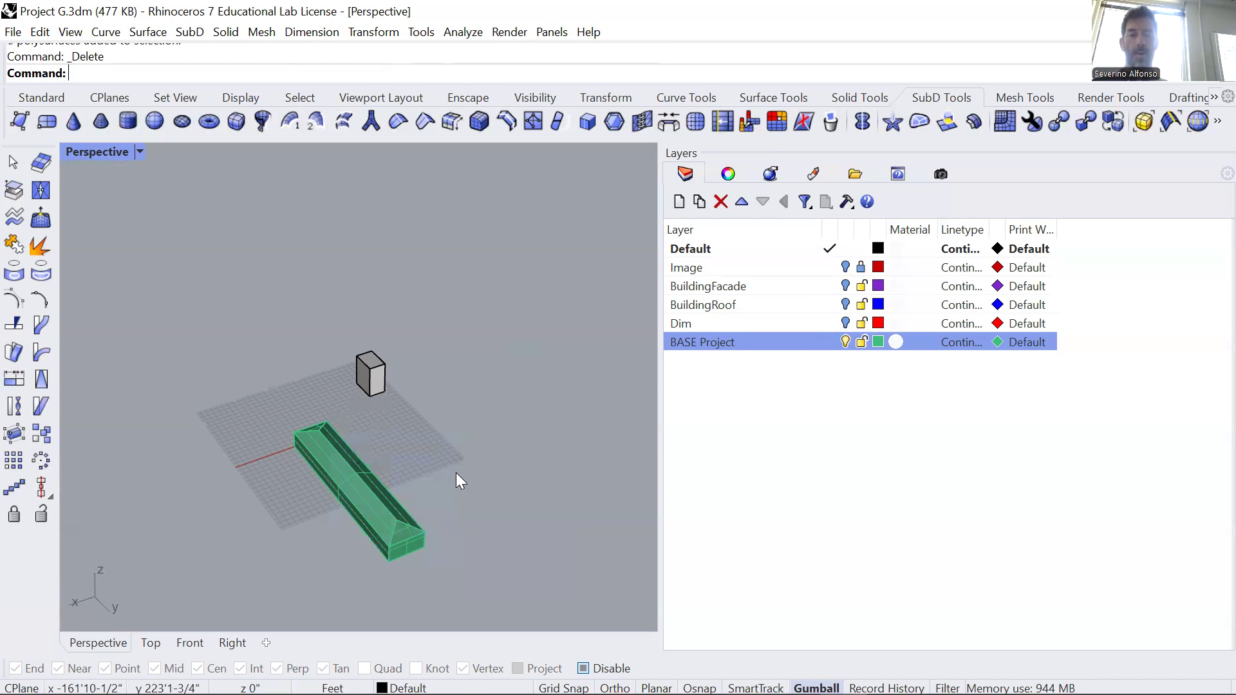
# Step: Open the Grasshopper definition and reassign the source box as the geometry in the upper Geo parameter
pyautogui.write('Grasshopper')
pyautogui.press('Return')
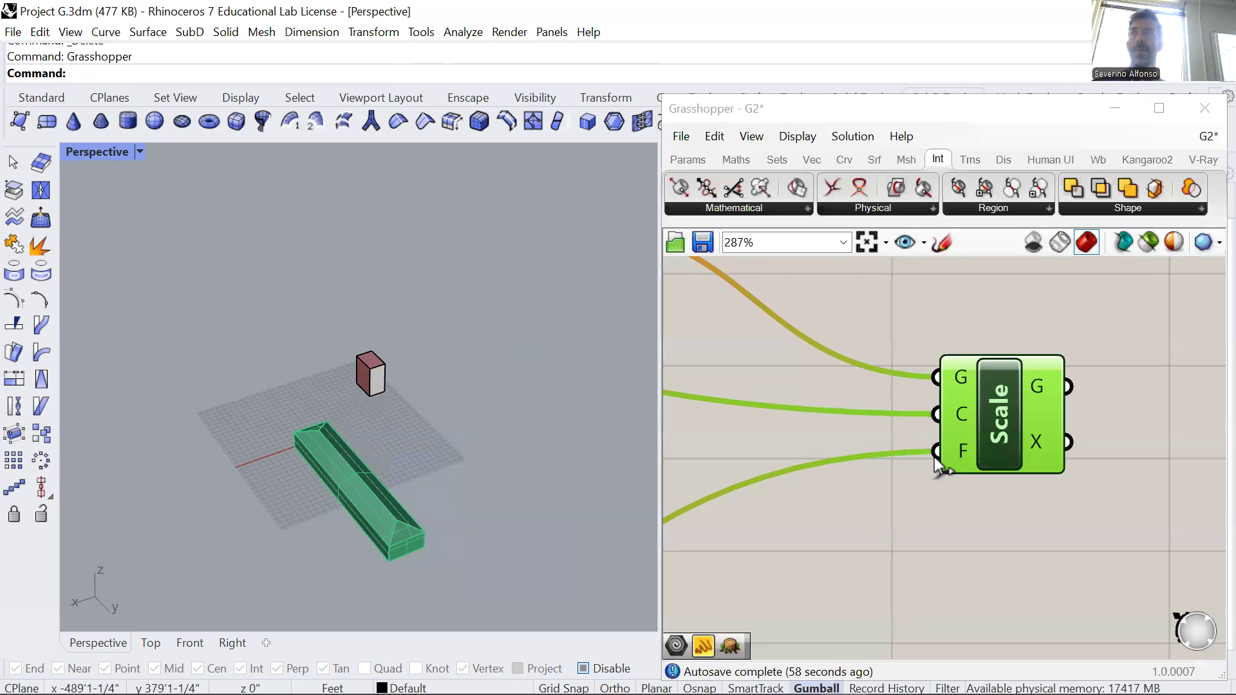
pyautogui.scroll(-8, 935, 458)
pyautogui.scroll(-8, 770, 474)
pyautogui.scroll(9, 784, 433)
pyautogui.scroll(-1, 868, 455)
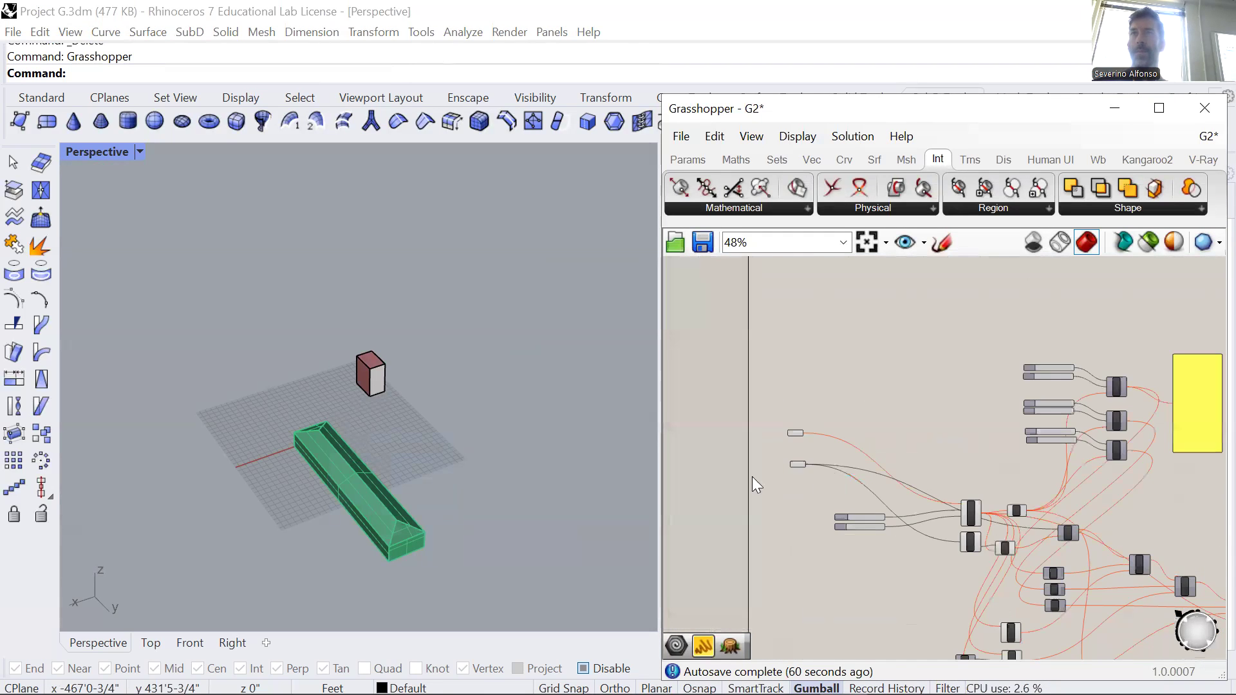
pyautogui.scroll(2, 502, 417)
pyautogui.scroll(3, 367, 419)
pyautogui.moveTo(367, 419); pyautogui.dragTo(663, 490, button='right')
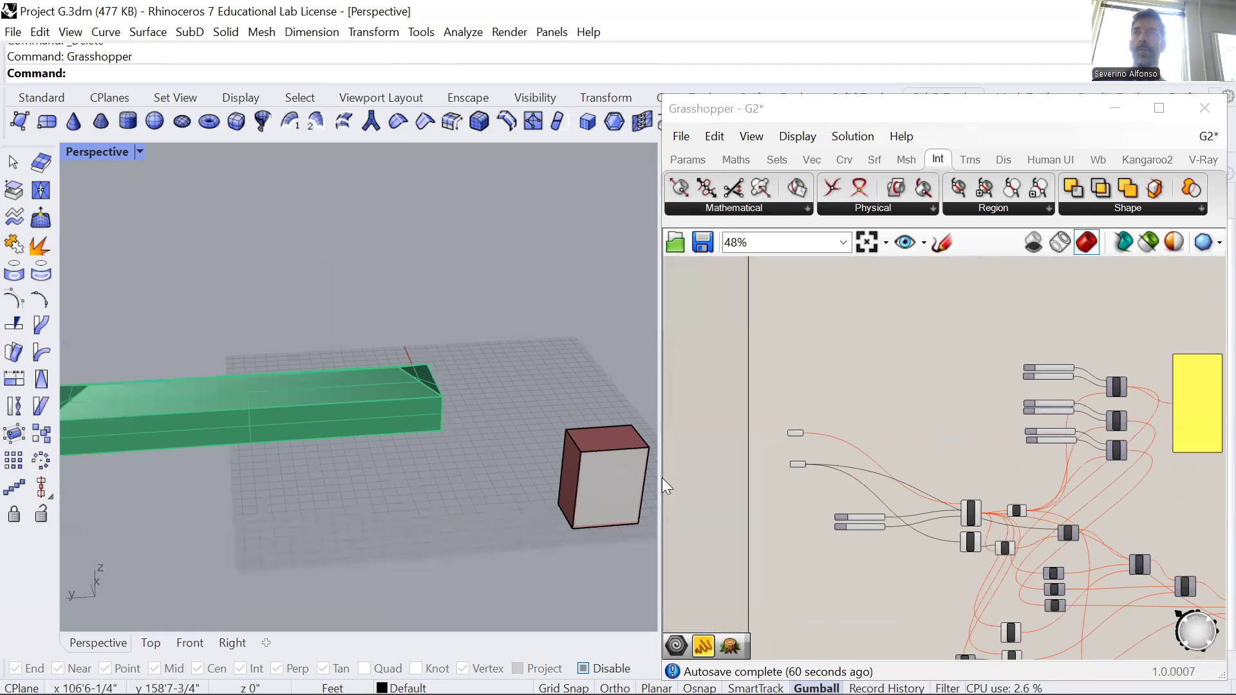
pyautogui.scroll(8, 798, 438)
pyautogui.click(827, 422)
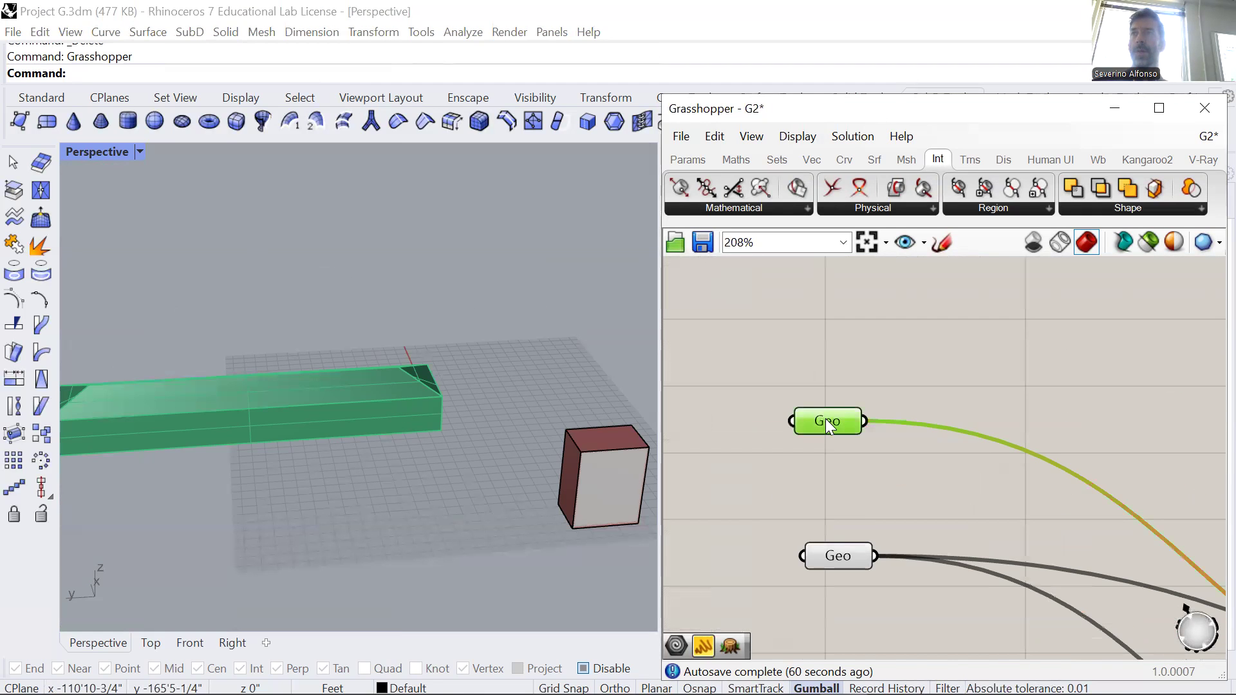
pyautogui.rightClick(827, 422)
pyautogui.click(903, 560)
pyautogui.click(422, 419)
pyautogui.moveTo(838, 427)
pyautogui.mouseDown()
pyautogui.moveTo(969, 361)
pyautogui.moveTo(869, 339)
pyautogui.moveTo(829, 409)
pyautogui.mouseUp()
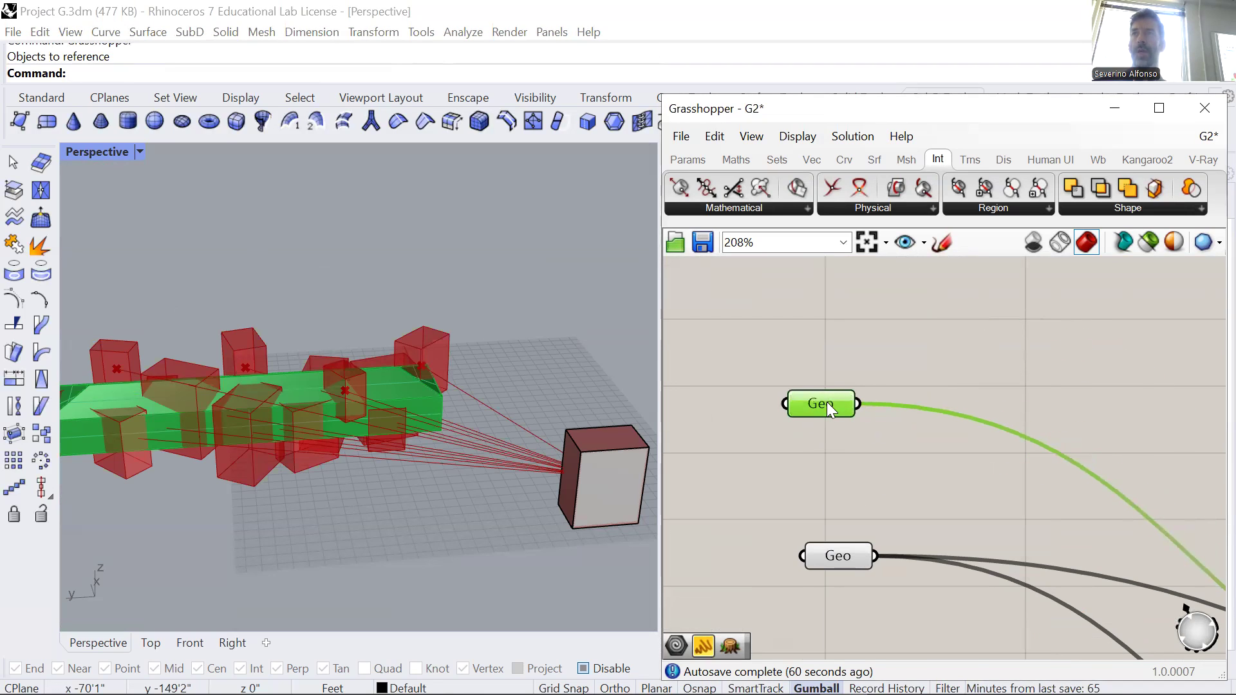
pyautogui.rightClick(828, 404)
# Step: Examine the preview boxes populated around the building from another angle and survey the layout of the definition
pyautogui.scroll(-8, 399, 351)
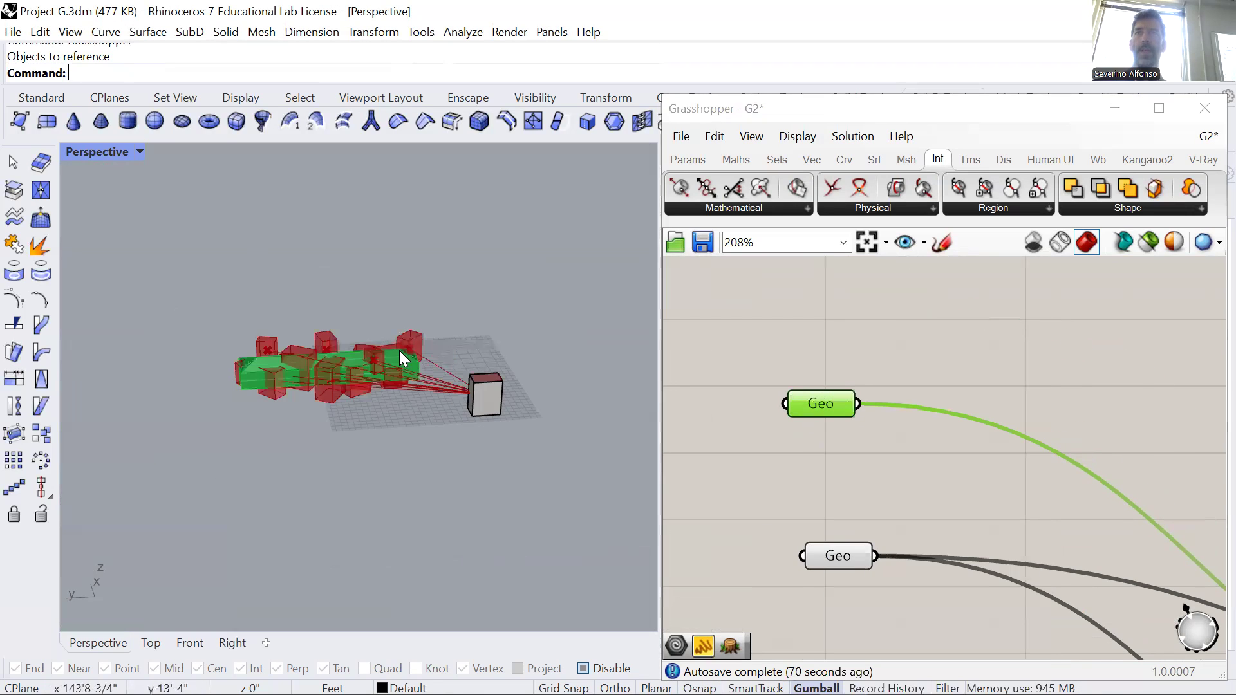
pyautogui.moveTo(399, 350); pyautogui.dragTo(316, 390, button='right')
pyautogui.moveTo(927, 552); pyautogui.dragTo(927, 432, button='right')
pyautogui.scroll(-1, 927, 431)
pyautogui.moveTo(934, 432); pyautogui.dragTo(718, 392, button='right')
pyautogui.scroll(-5, 791, 467)
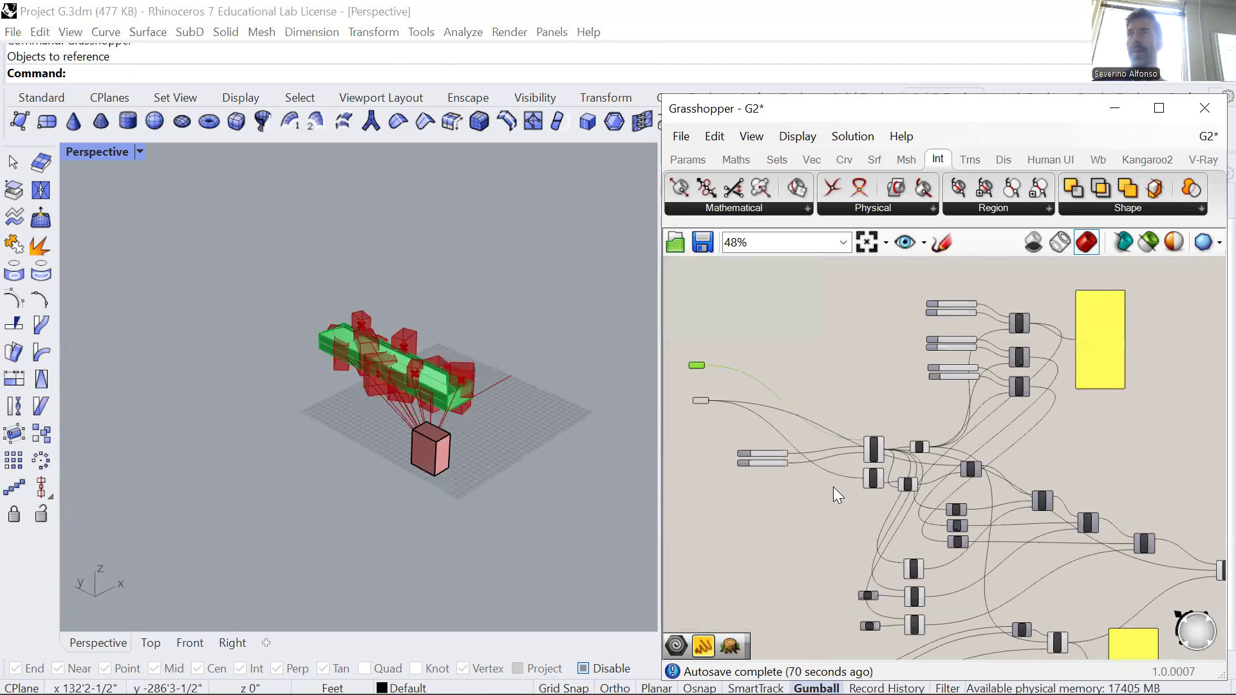
pyautogui.scroll(4, 918, 401)
pyautogui.scroll(-1, 920, 396)
pyautogui.scroll(-1, 814, 455)
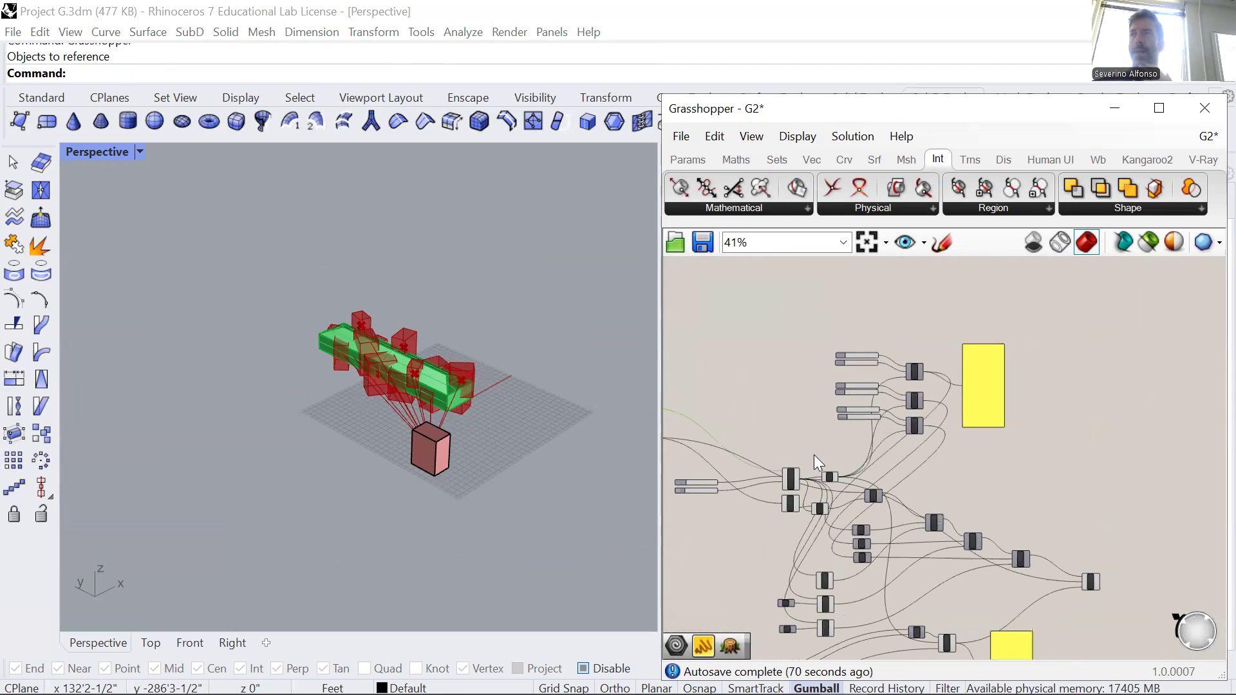
# Step: Set both the Step and Start sliders of the uppermost rotation series to 0
pyautogui.scroll(5, 782, 428)
pyautogui.scroll(3, 950, 379)
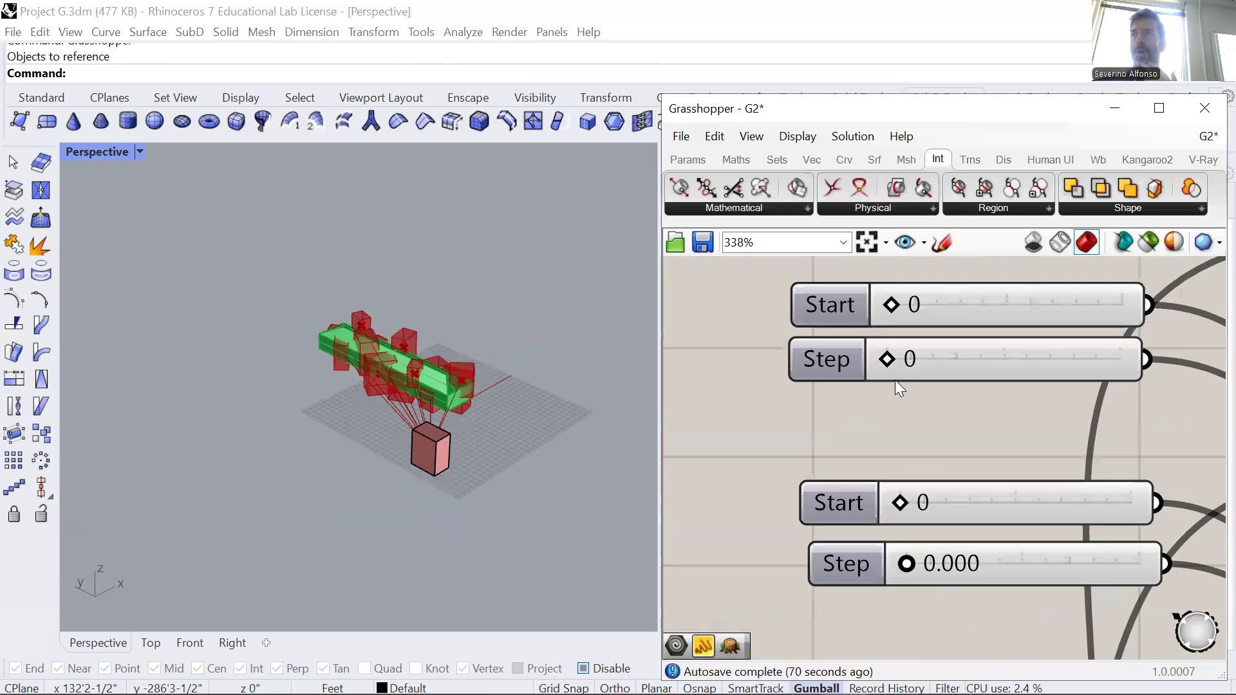
pyautogui.moveTo(897, 389); pyautogui.dragTo(914, 443, button='right')
pyautogui.moveTo(901, 442)
pyautogui.mouseDown()
pyautogui.moveTo(949, 446)
pyautogui.moveTo(902, 446)
pyautogui.mouseUp()
pyautogui.scroll(-3, 949, 266)
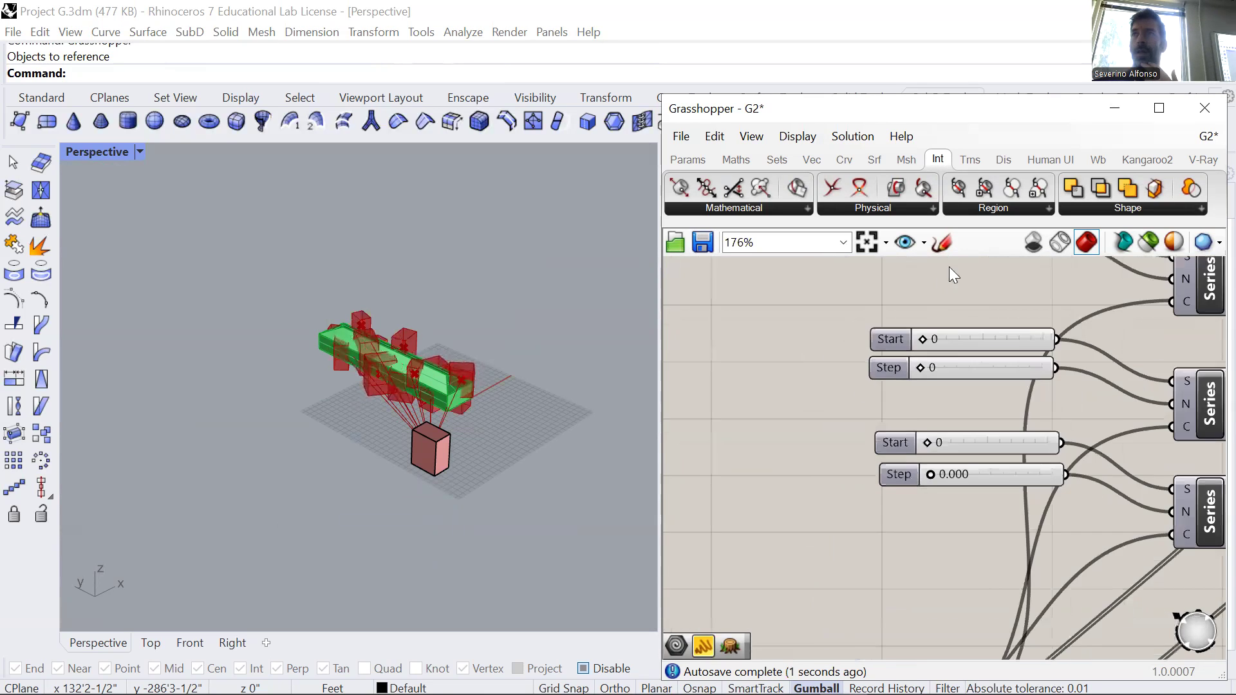
pyautogui.scroll(2, 897, 465)
pyautogui.doubleClick(964, 462)
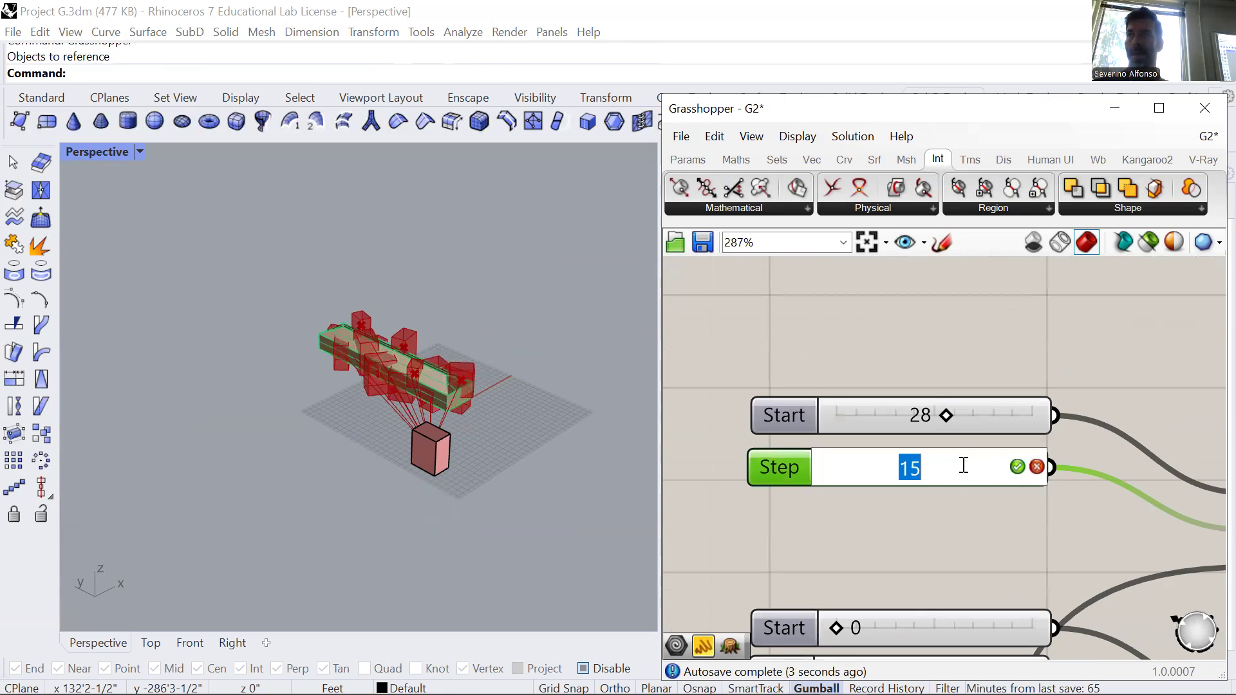
pyautogui.write('0')
pyautogui.press('Return')
pyautogui.doubleClick(970, 422)
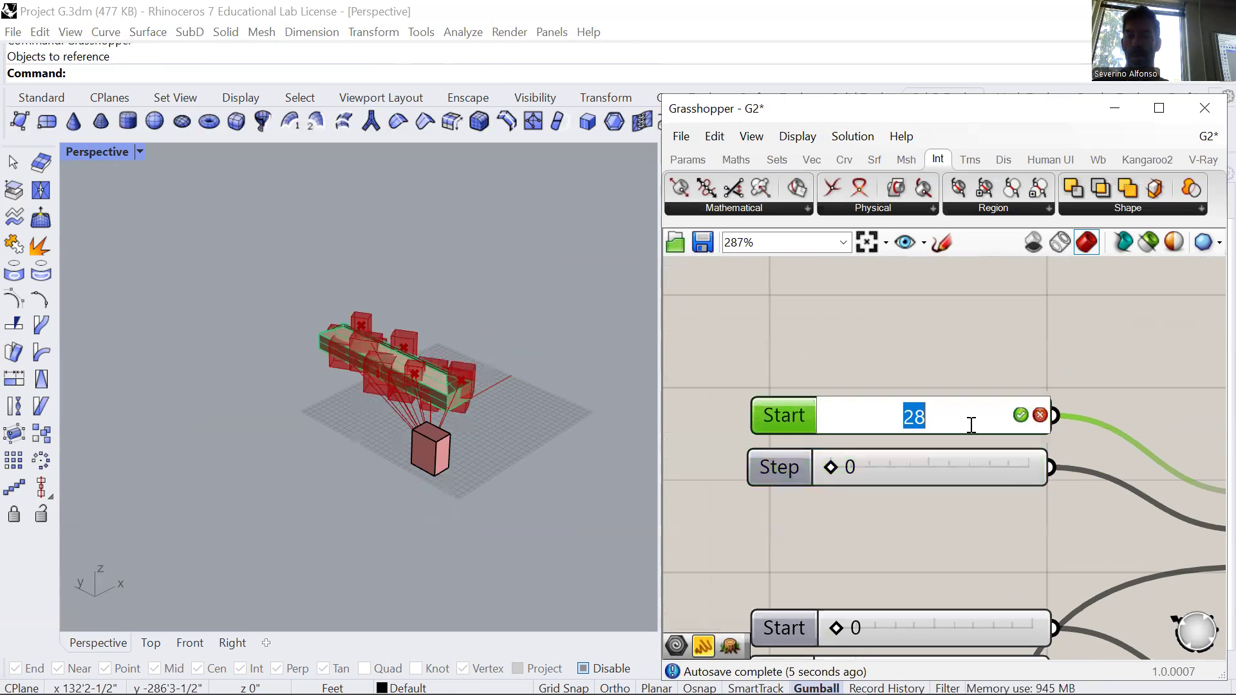
pyautogui.write('0')
pyautogui.press('Return')
# Step: Try to set the Start slider of the lowest rotation series to 90
pyautogui.moveTo(943, 321); pyautogui.dragTo(1004, 1, button='right')
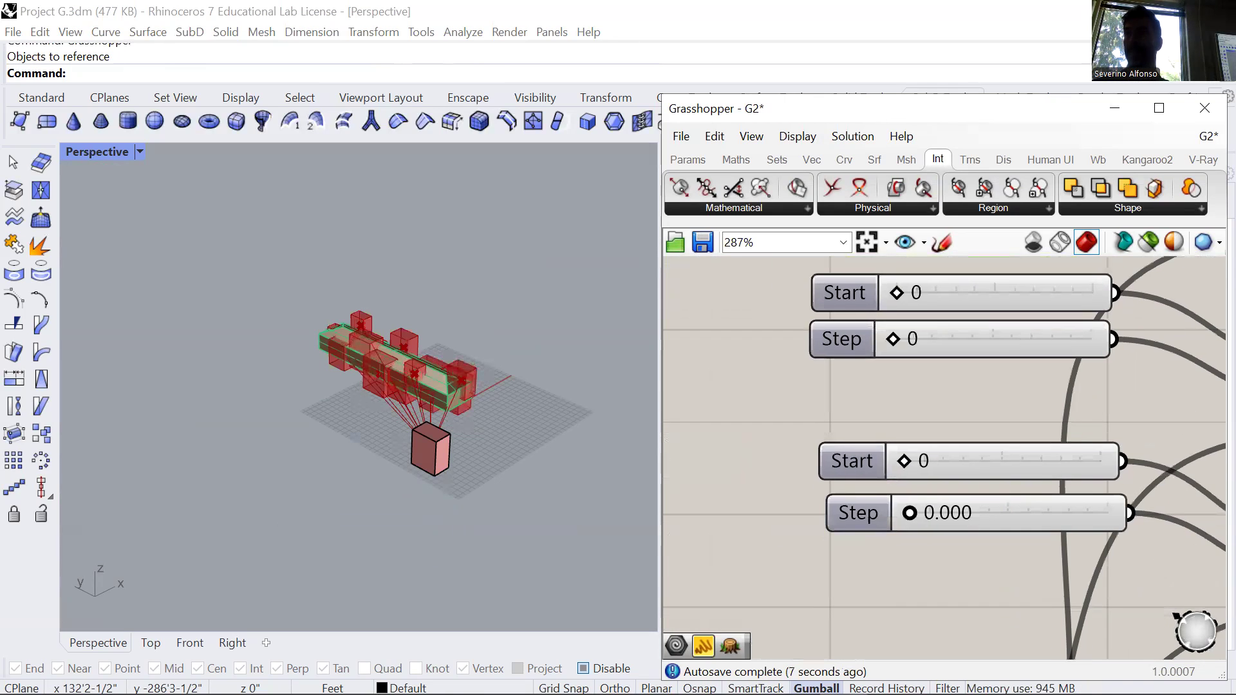
pyautogui.moveTo(904, 462)
pyautogui.mouseDown()
pyautogui.moveTo(924, 462)
pyautogui.moveTo(886, 466)
pyautogui.mouseUp()
pyautogui.doubleClick(982, 458)
pyautogui.write('9')
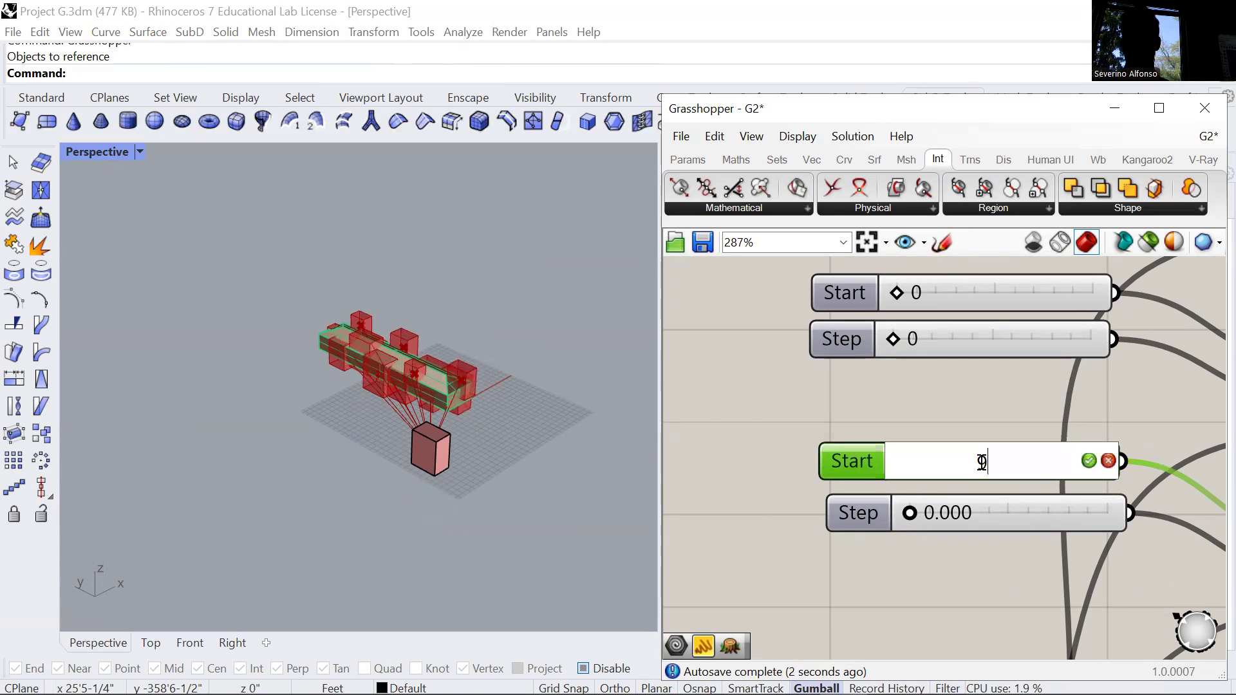
pyautogui.write('0')
pyautogui.press('Return')
# Step: Raise the maximum of the lowest rotation series' Start slider to 100 and set its value to 90
pyautogui.moveTo(1026, 484); pyautogui.dragTo(913, 483, button='right')
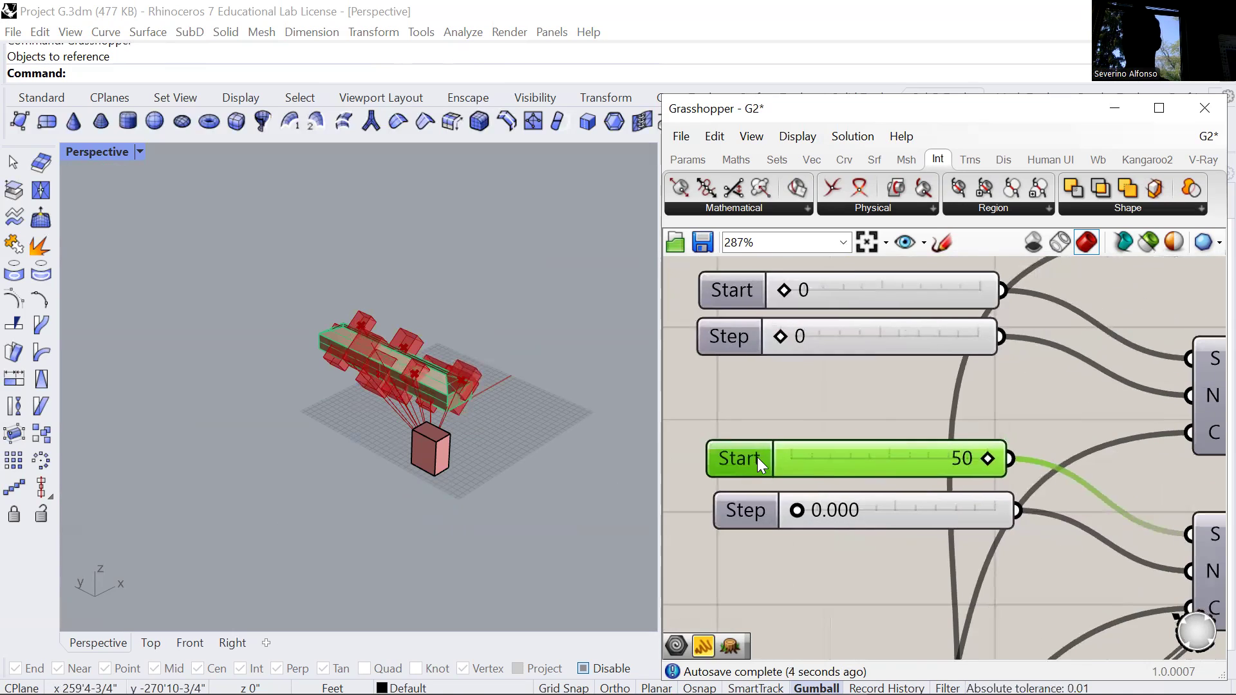
pyautogui.doubleClick(753, 457)
pyautogui.click(804, 510)
pyautogui.write('100')
pyautogui.press('Return')
pyautogui.click(783, 653)
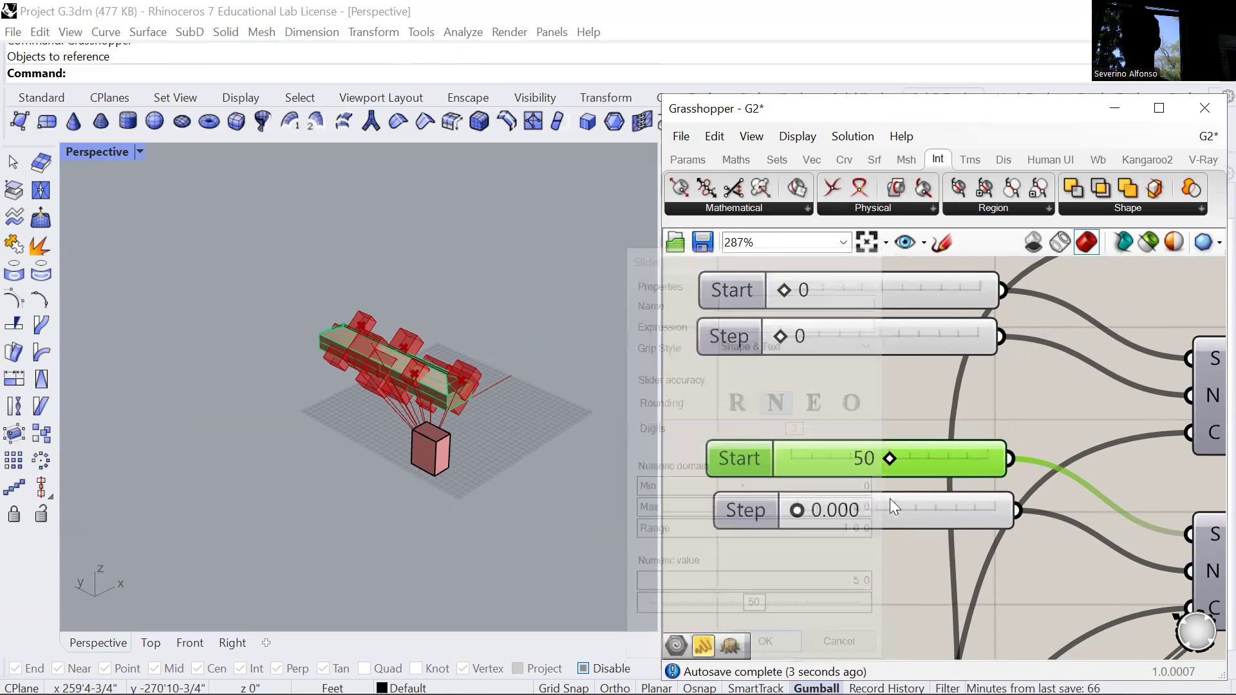
pyautogui.write('90')
pyautogui.press('Return')
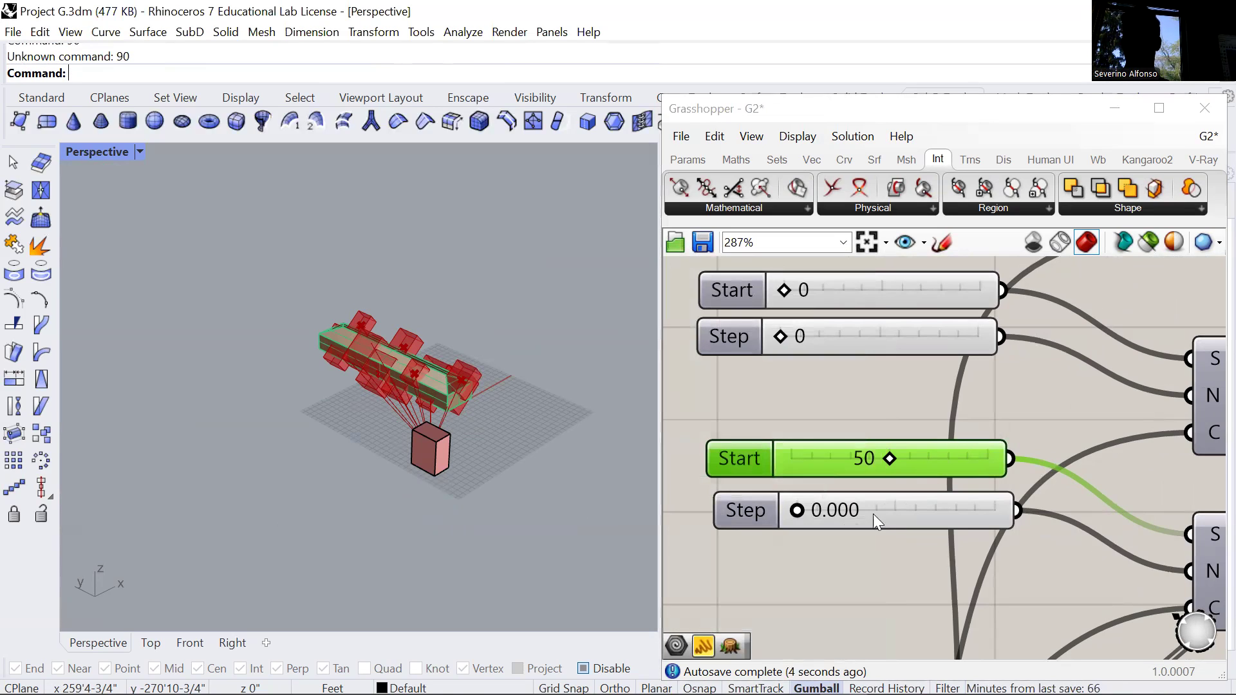
pyautogui.doubleClick(927, 463)
pyautogui.write('90')
pyautogui.press('Return')
# Step: Set the middle rotation series to a Start of 10 and a Step of 4
pyautogui.moveTo(492, 404); pyautogui.dragTo(412, 538, button='right')
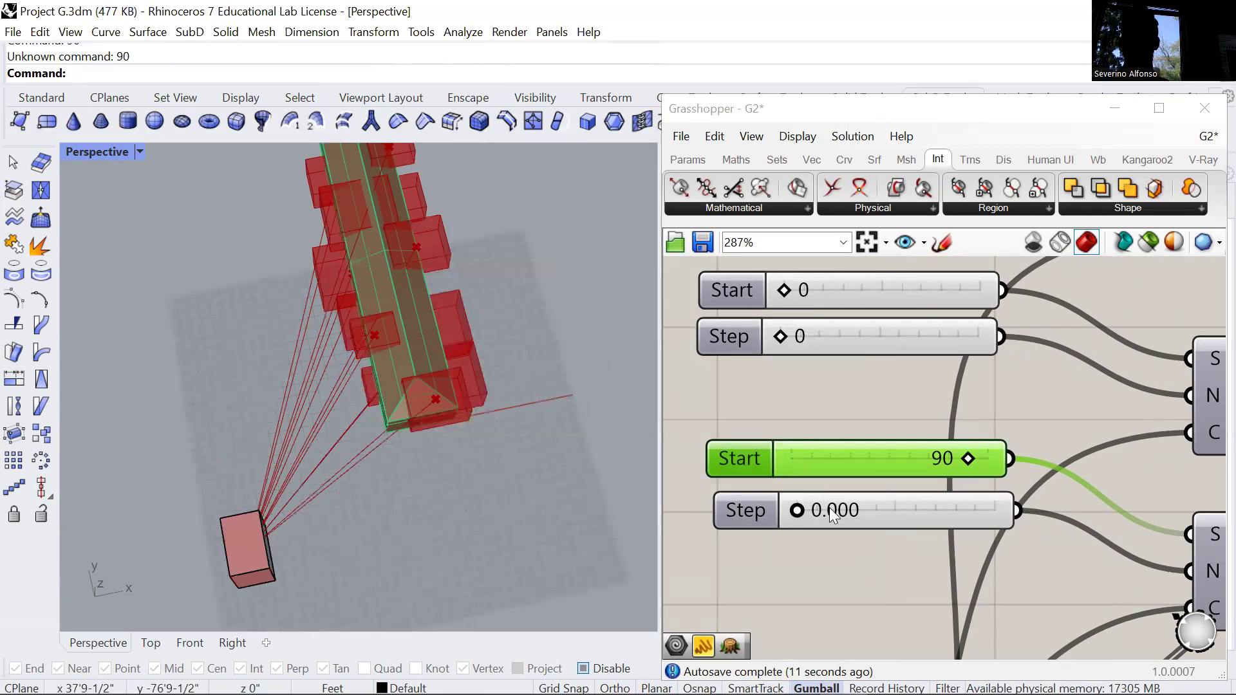
pyautogui.scroll(-5, 829, 540)
pyautogui.scroll(8, 827, 541)
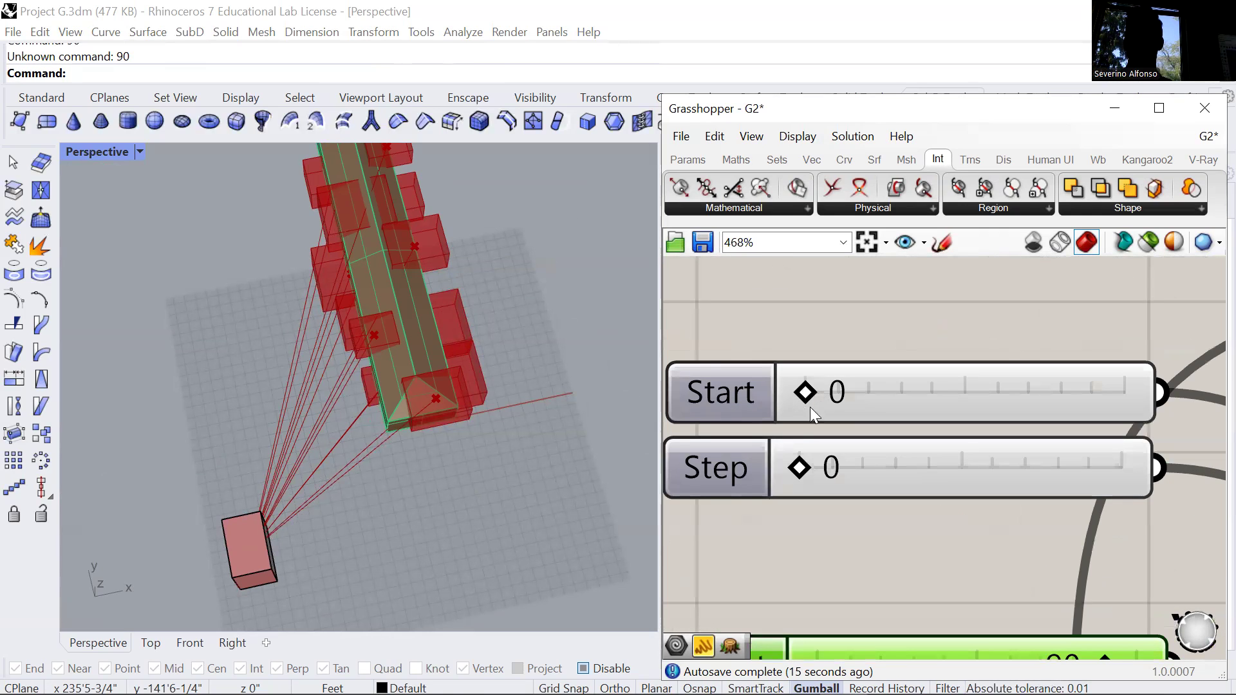
pyautogui.moveTo(804, 394); pyautogui.dragTo(866, 407)
pyautogui.moveTo(799, 469); pyautogui.dragTo(828, 473)
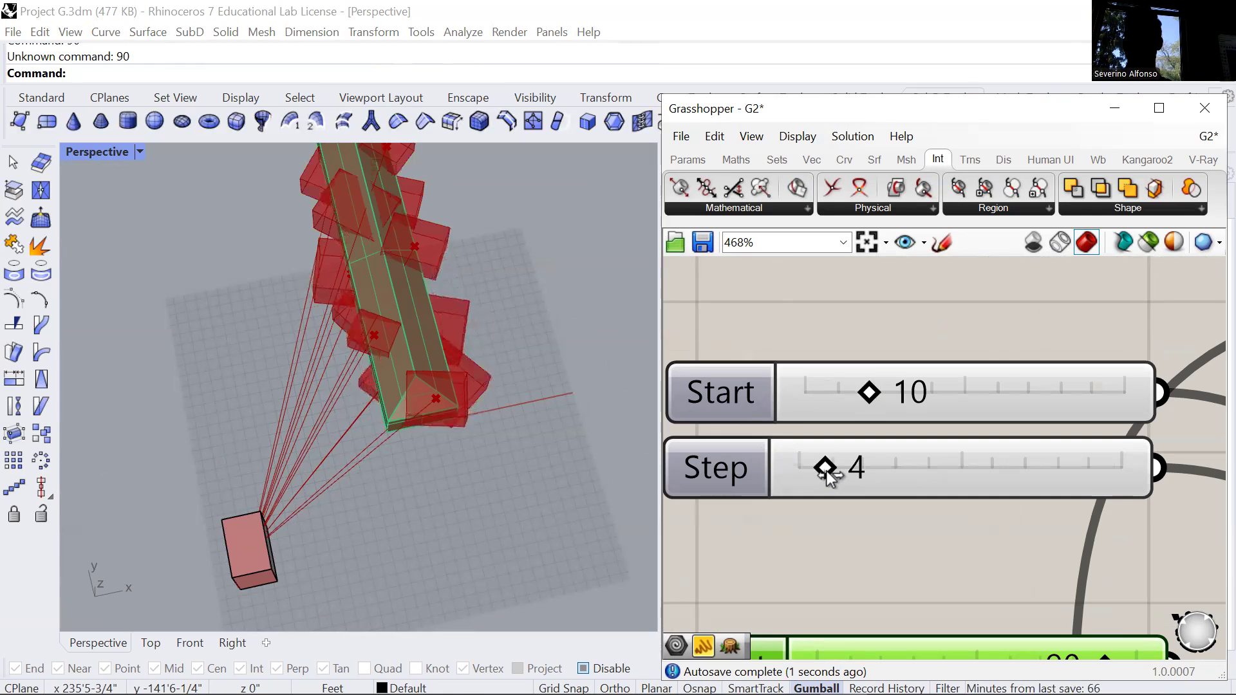
# Step: Lower two of the scaling sliders to shrink the preview boxes around the building
pyautogui.scroll(-7, 475, 462)
pyautogui.moveTo(463, 424); pyautogui.dragTo(515, 406, button='right')
pyautogui.moveTo(1155, 363); pyautogui.dragTo(1163, 338, button='right')
pyautogui.scroll(-6, 1162, 290)
pyautogui.scroll(-6, 1025, 424)
pyautogui.moveTo(982, 360); pyautogui.dragTo(974, 175, button='right')
pyautogui.moveTo(849, 610); pyautogui.dragTo(874, 447, button='right')
pyautogui.scroll(8, 830, 507)
pyautogui.moveTo(887, 409); pyautogui.dragTo(830, 407)
pyautogui.moveTo(952, 475); pyautogui.dragTo(866, 477)
# Step: Raise the population Count slider to 50 to spread more boxes over the building volume
pyautogui.scroll(-4, 901, 429)
pyautogui.moveTo(909, 354); pyautogui.dragTo(904, 533, button='right')
pyautogui.scroll(-4, 914, 525)
pyautogui.moveTo(927, 341); pyautogui.dragTo(880, 467, button='right')
pyautogui.scroll(-3, 880, 467)
pyautogui.scroll(6, 875, 459)
pyautogui.scroll(5, 798, 385)
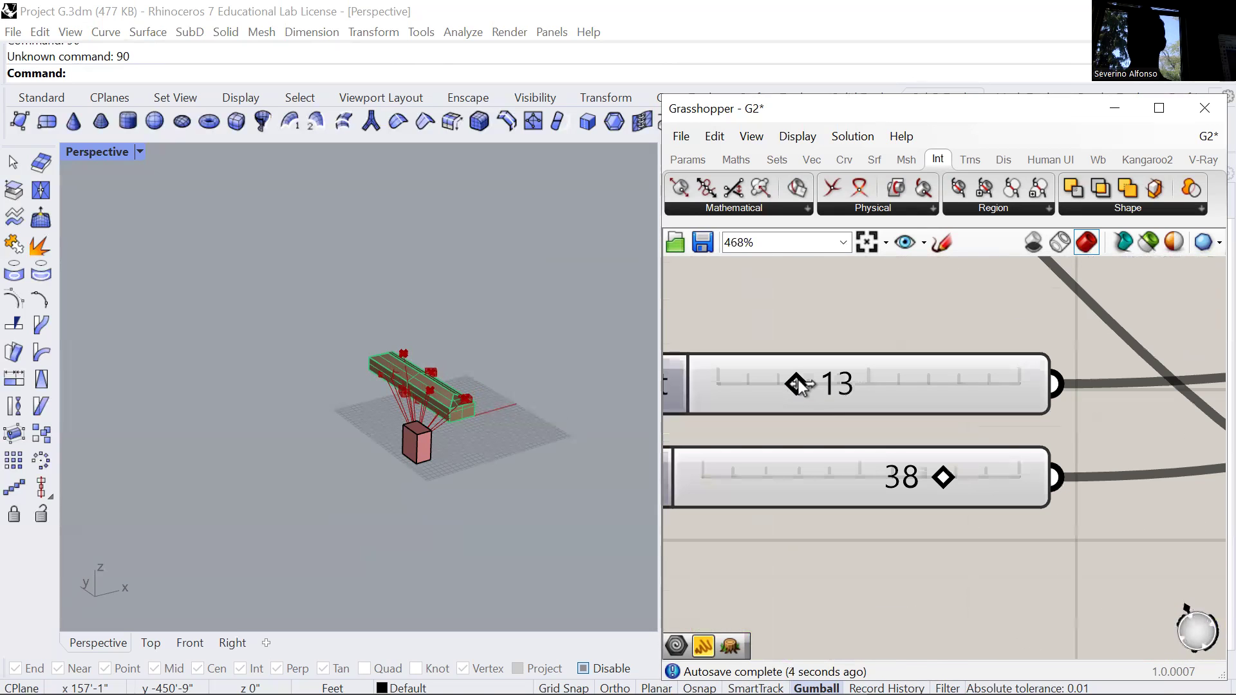
pyautogui.moveTo(817, 383); pyautogui.dragTo(972, 401)
pyautogui.scroll(5, 506, 406)
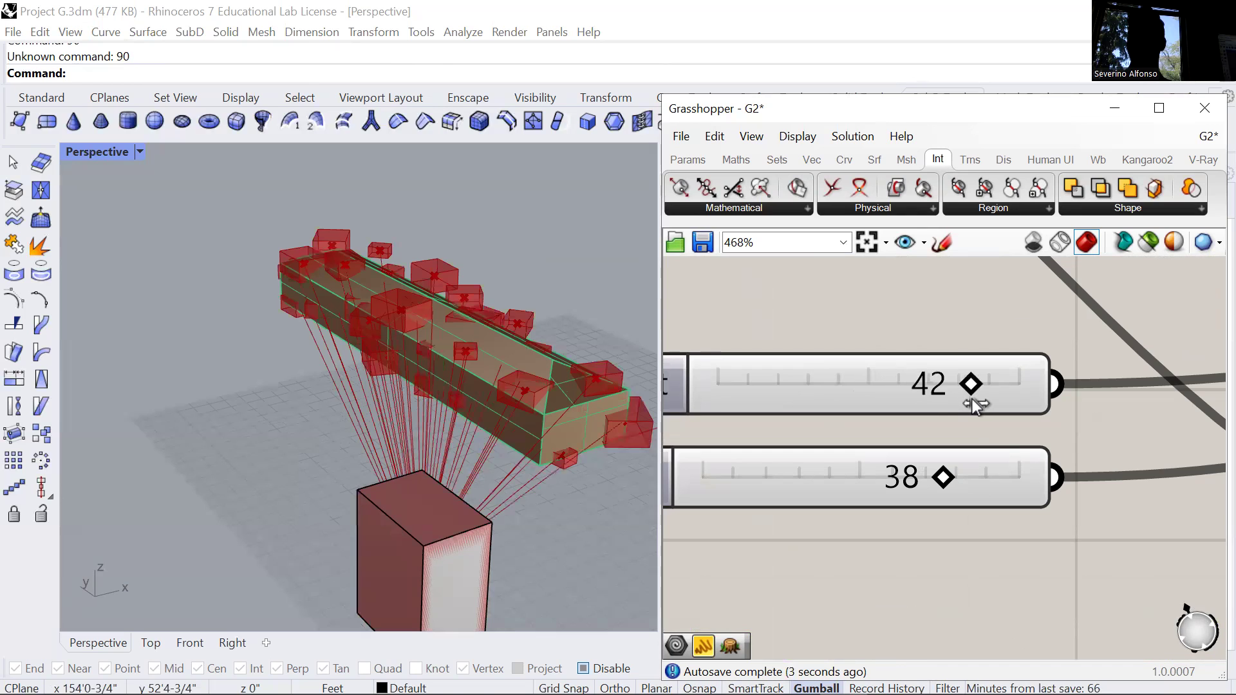
pyautogui.scroll(-3, 448, 419)
pyautogui.scroll(3, 740, 413)
pyautogui.moveTo(1097, 385); pyautogui.dragTo(1168, 394)
# Step: Bake the boxes from the final Scale component onto the Default layer
pyautogui.moveTo(420, 392); pyautogui.dragTo(415, 494, button='right')
pyautogui.scroll(-4, 996, 499)
pyautogui.scroll(-12, 970, 353)
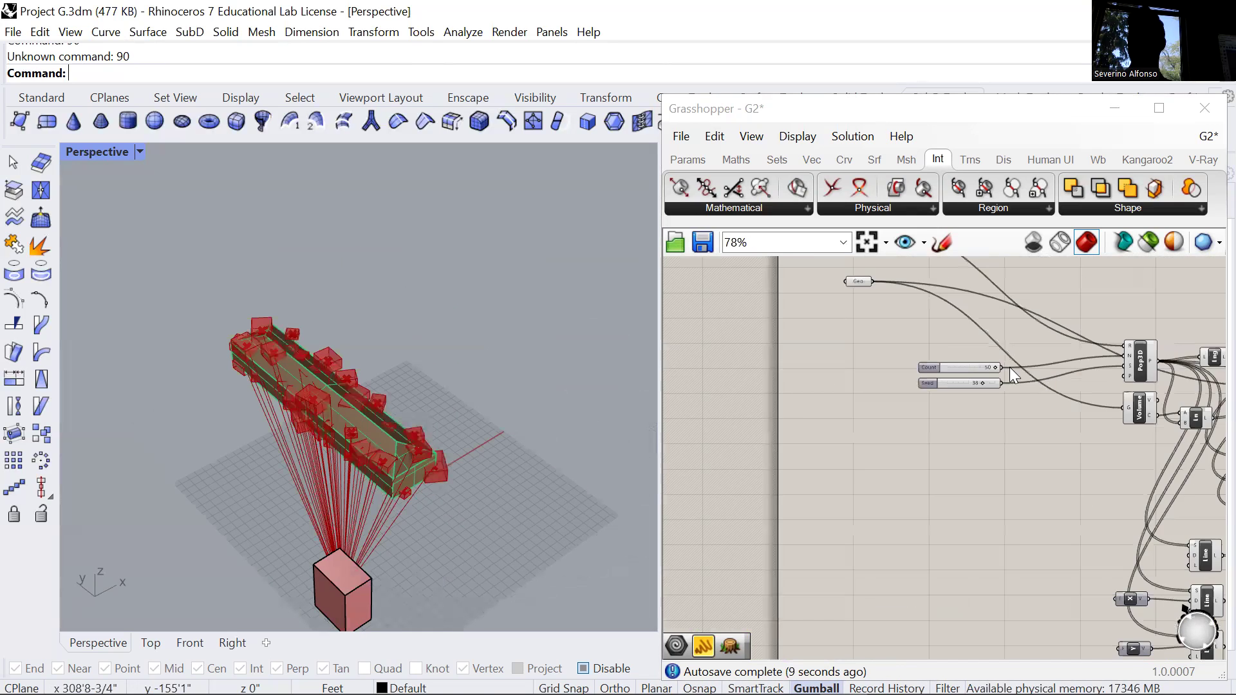
pyautogui.middleClick(1085, 383)
pyautogui.scroll(10, 1040, 436)
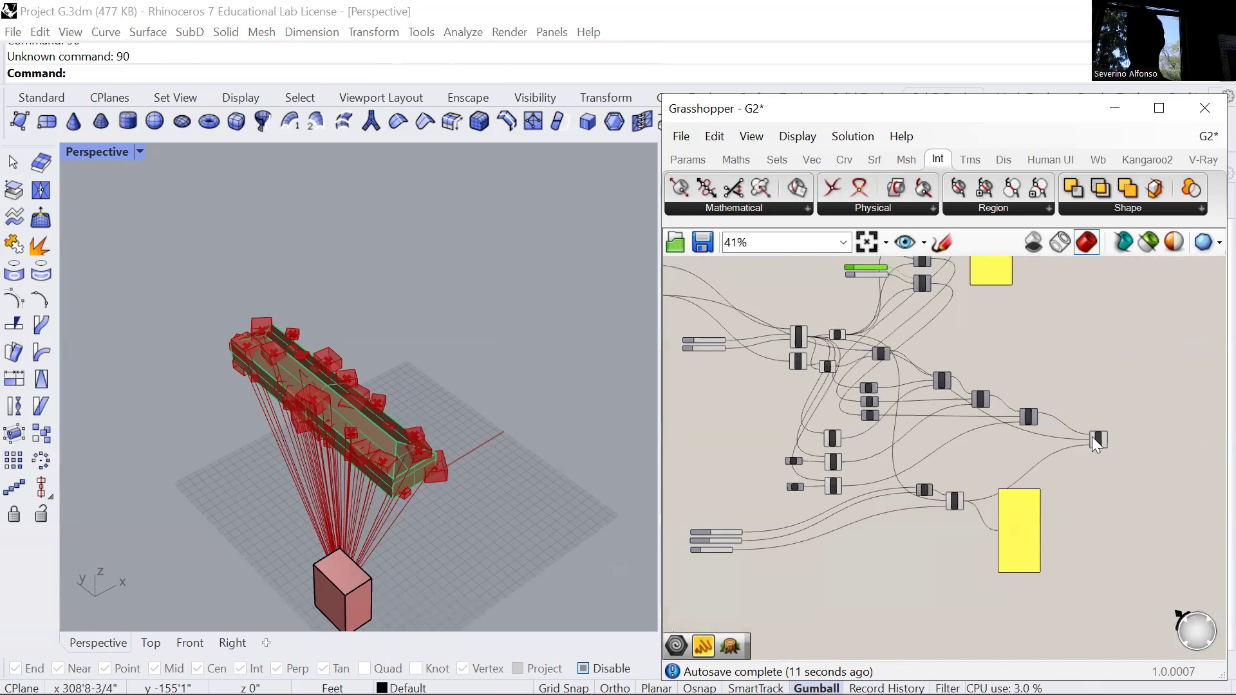
pyautogui.rightClick(1048, 435)
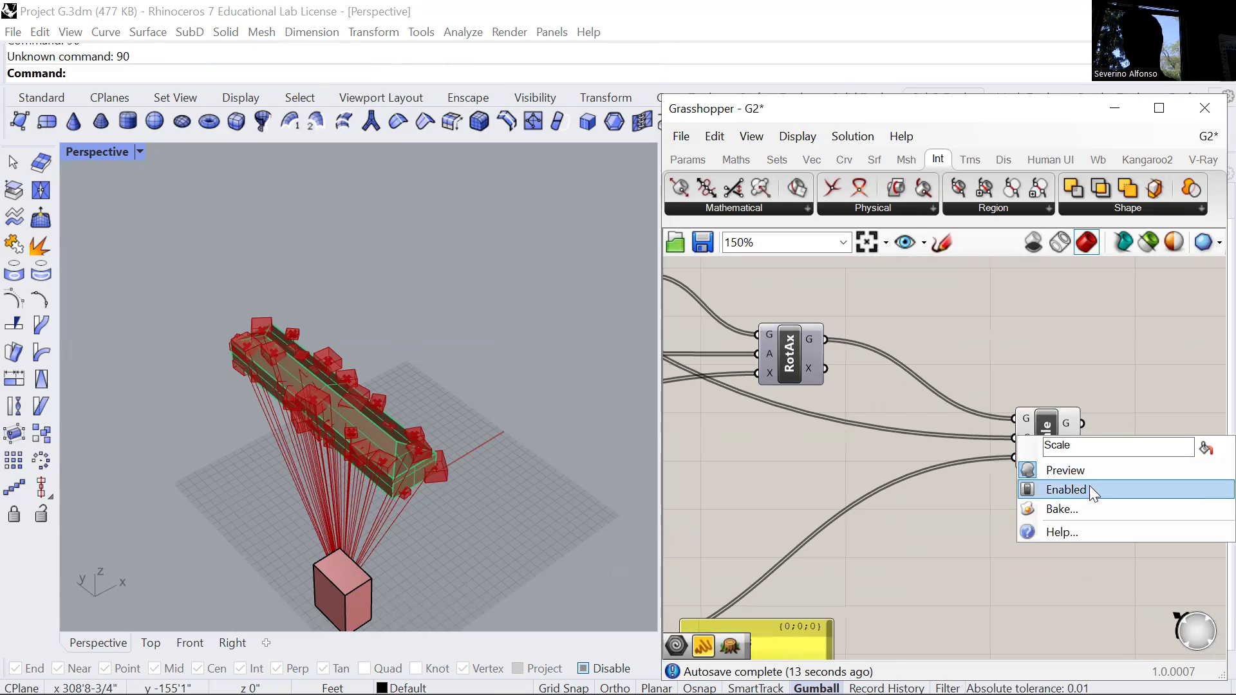
pyautogui.click(1074, 506)
pyautogui.click(1063, 335)
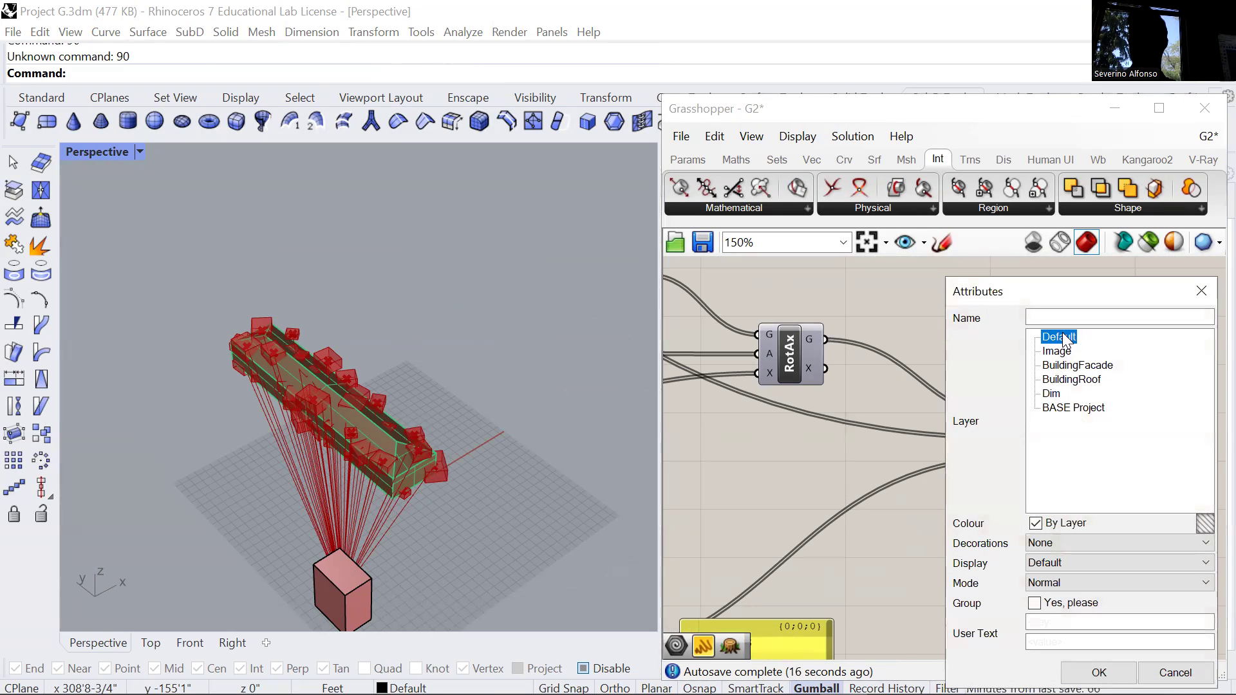
pyautogui.click(1095, 670)
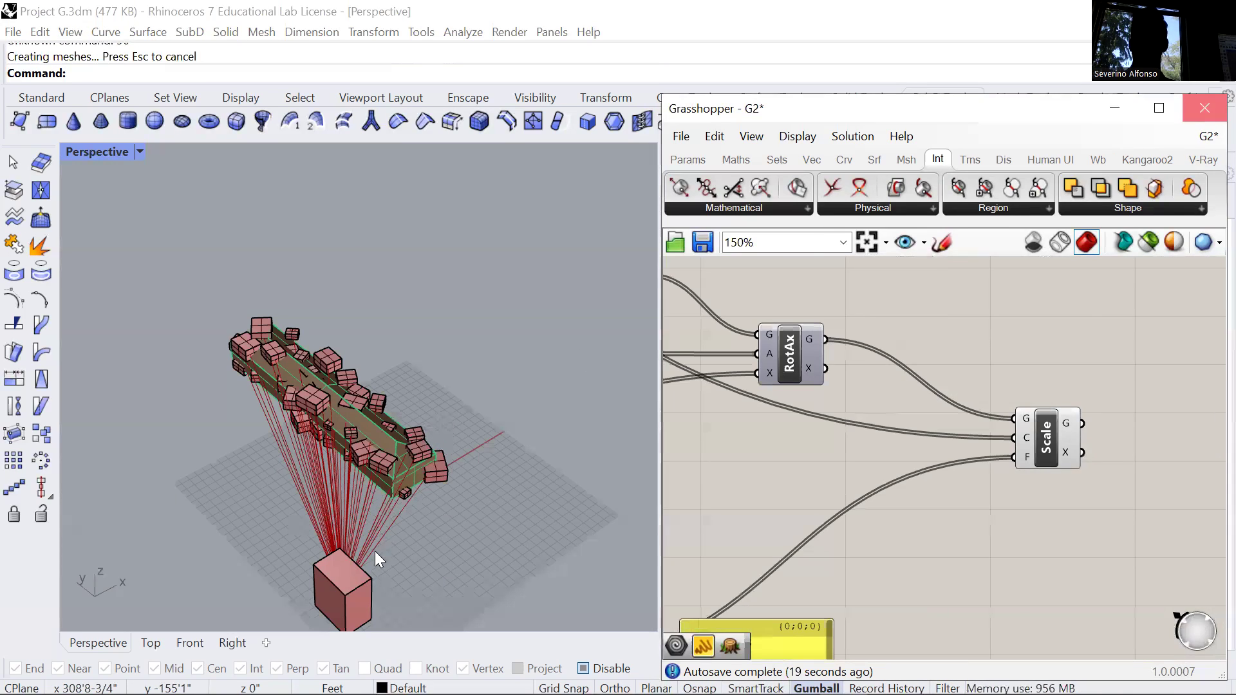
# Step: Subtract the baked boxes from the green building volume with BooleanDifference, deleting the input boxes
pyautogui.write('BooleanDifference')
pyautogui.press('Return')
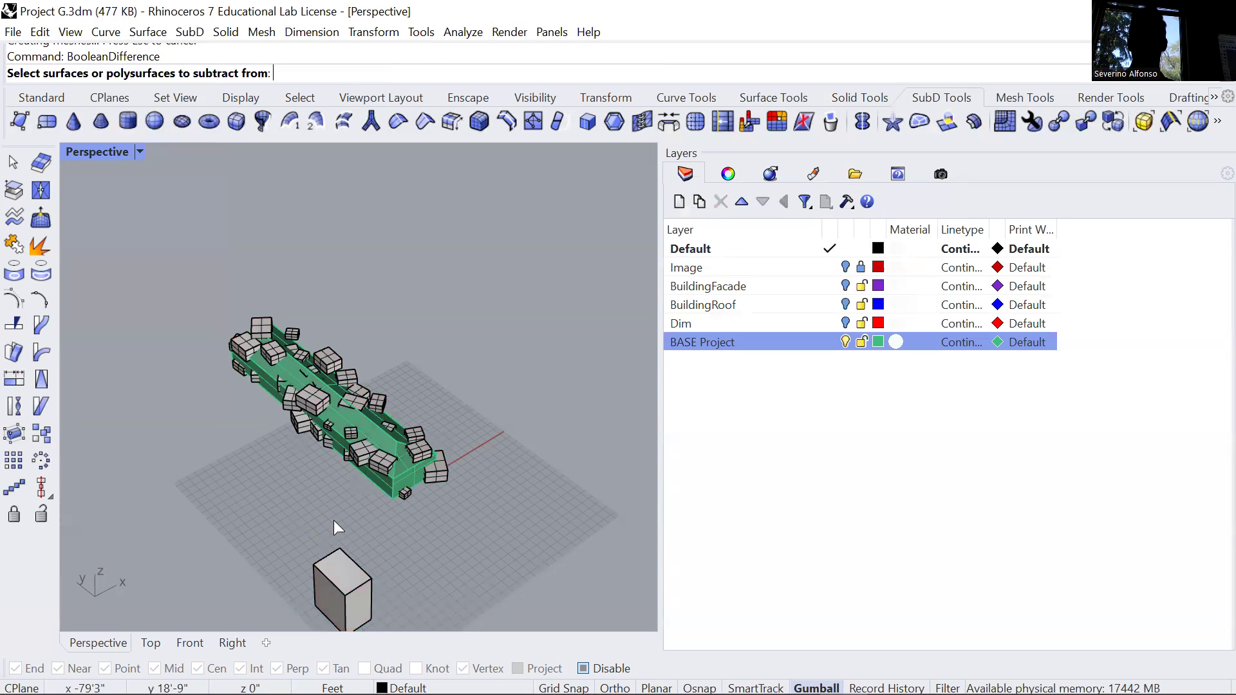
pyautogui.click(415, 467)
pyautogui.press('Return')
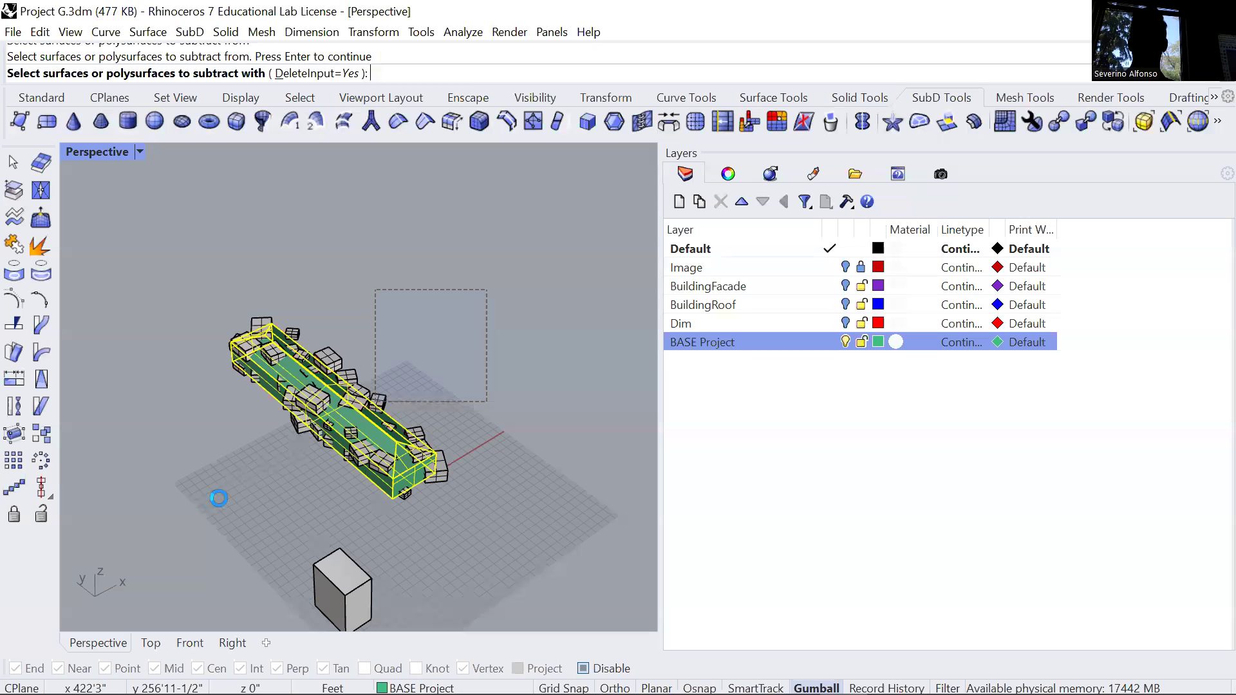
pyautogui.moveTo(487, 290); pyautogui.dragTo(219, 497)
pyautogui.press('Return')
pyautogui.click(672, 406)
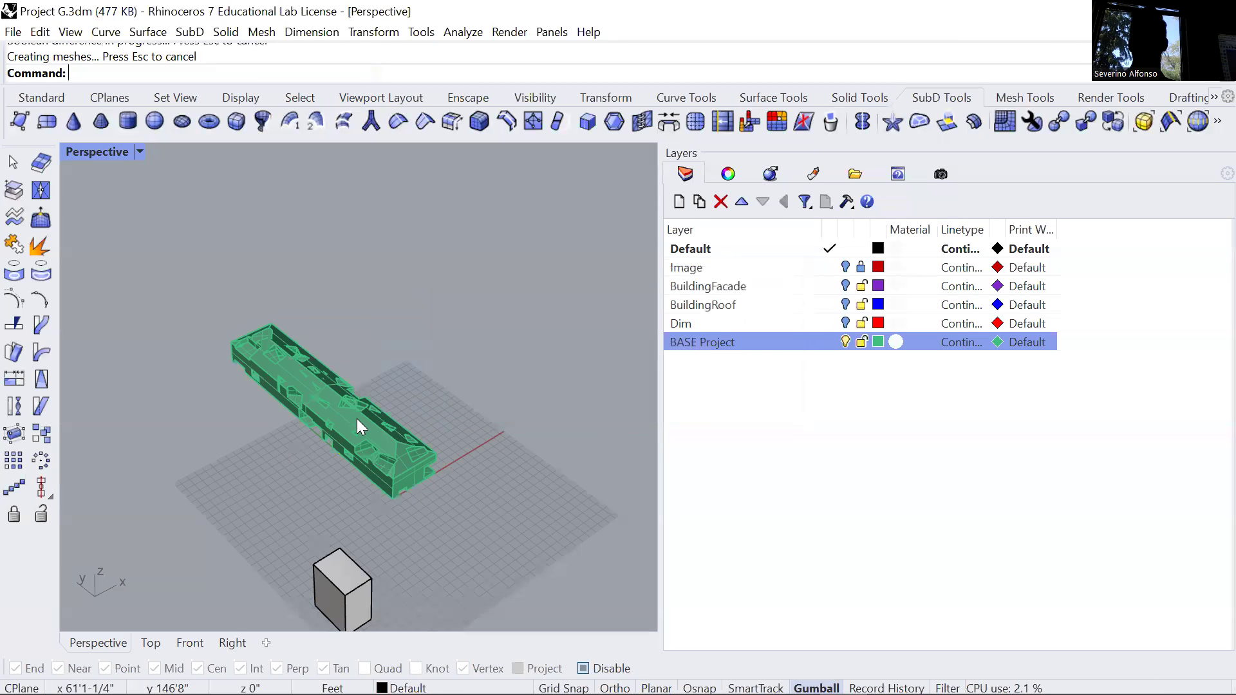
# Step: Examine the carved building volume up close, and undo both the Boolean difference and the bake
pyautogui.scroll(8, 357, 418)
pyautogui.moveTo(302, 471); pyautogui.dragTo(300, 474, button='right')
pyautogui.moveTo(426, 400); pyautogui.dragTo(346, 469, button='right')
pyautogui.scroll(-5, 304, 376)
pyautogui.hotkey('ctrl', 'z')
pyautogui.click(370, 494)
pyautogui.hotkey('ctrl', 'z')
# Step: Delete the source box in front of the building volume
pyautogui.scroll(-5, 365, 512)
pyautogui.scroll(5, 465, 538)
pyautogui.moveTo(450, 531); pyautogui.dragTo(305, 465, button='right')
pyautogui.click(290, 466)
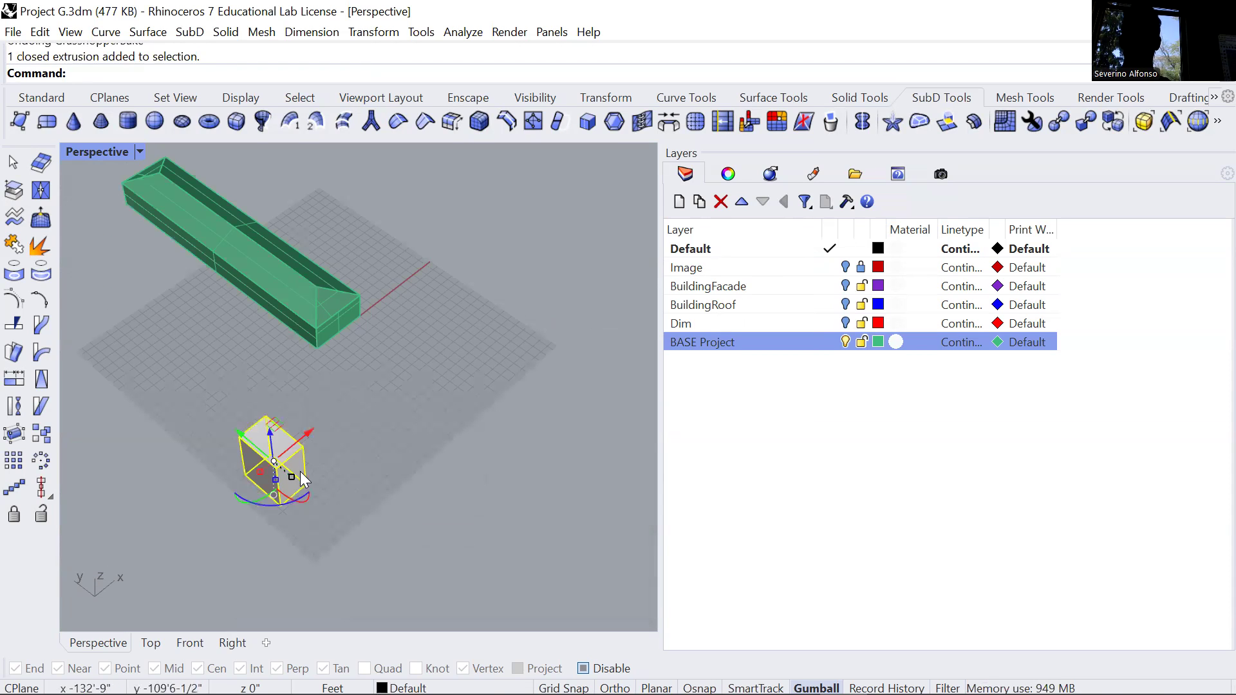
pyautogui.press('Delete')
# Step: Draw a tall rectangular box standing on the ground grid in front of the building volume
pyautogui.write('Cy')
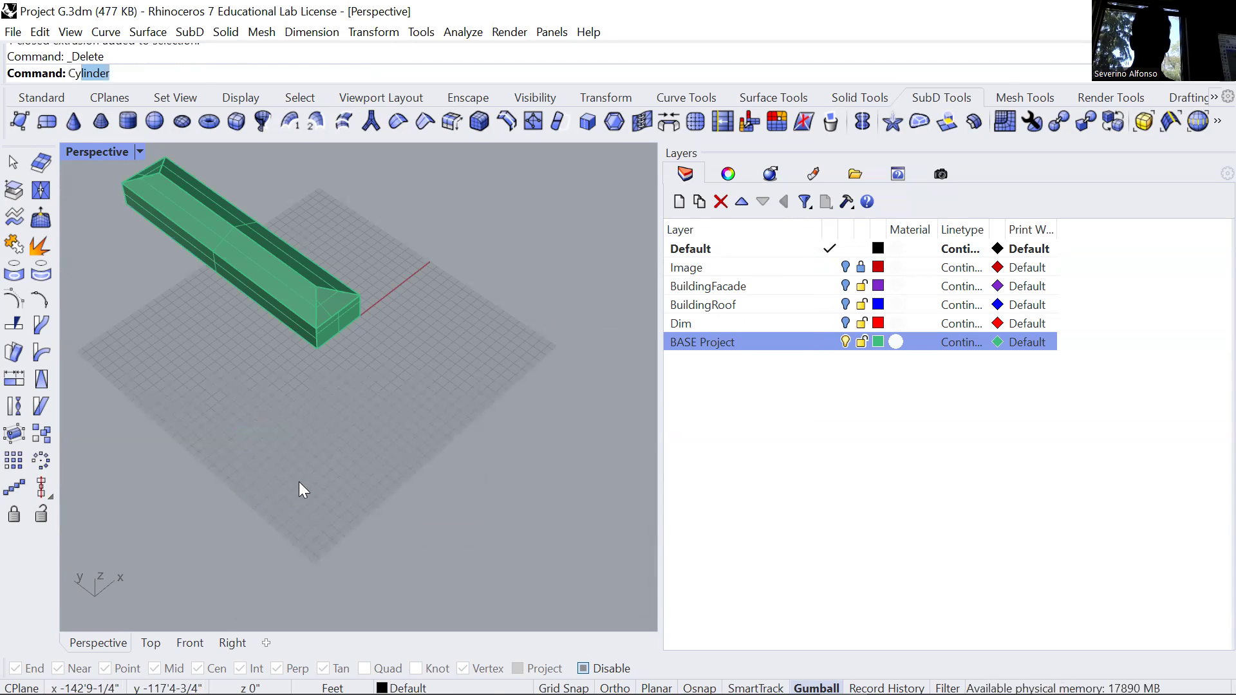
pyautogui.press('Escape')
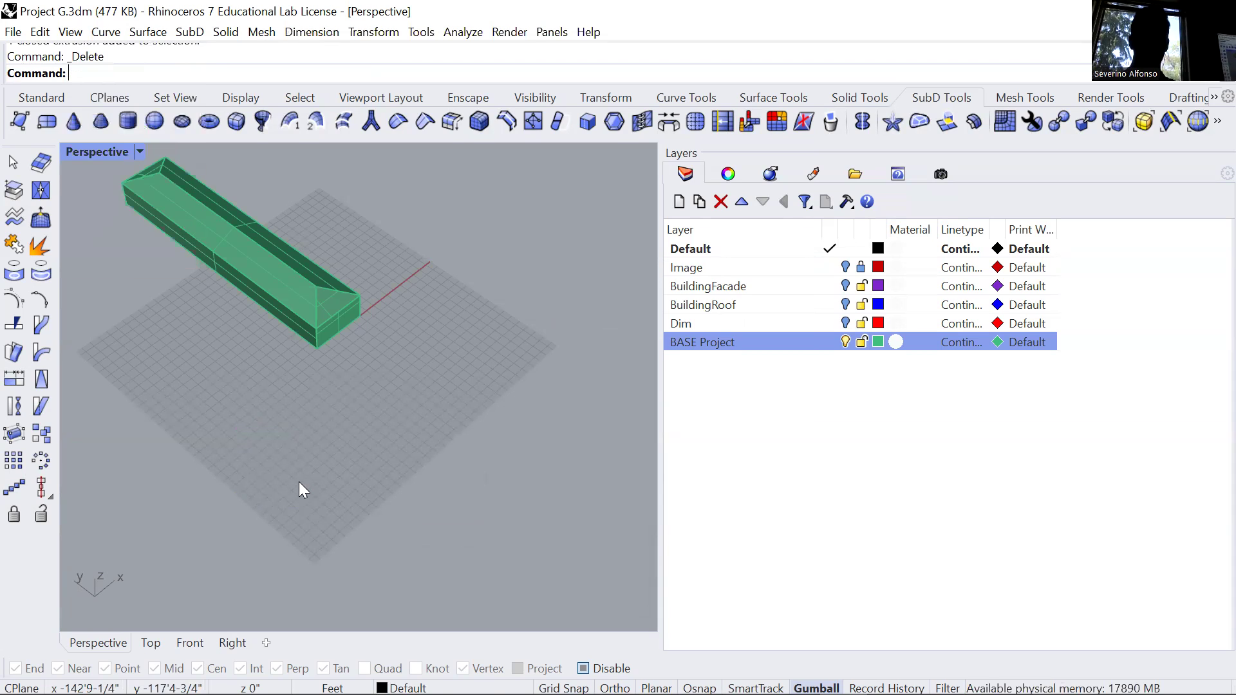
pyautogui.write('Box')
pyautogui.press('Return')
pyautogui.click(305, 454)
pyautogui.click(320, 521)
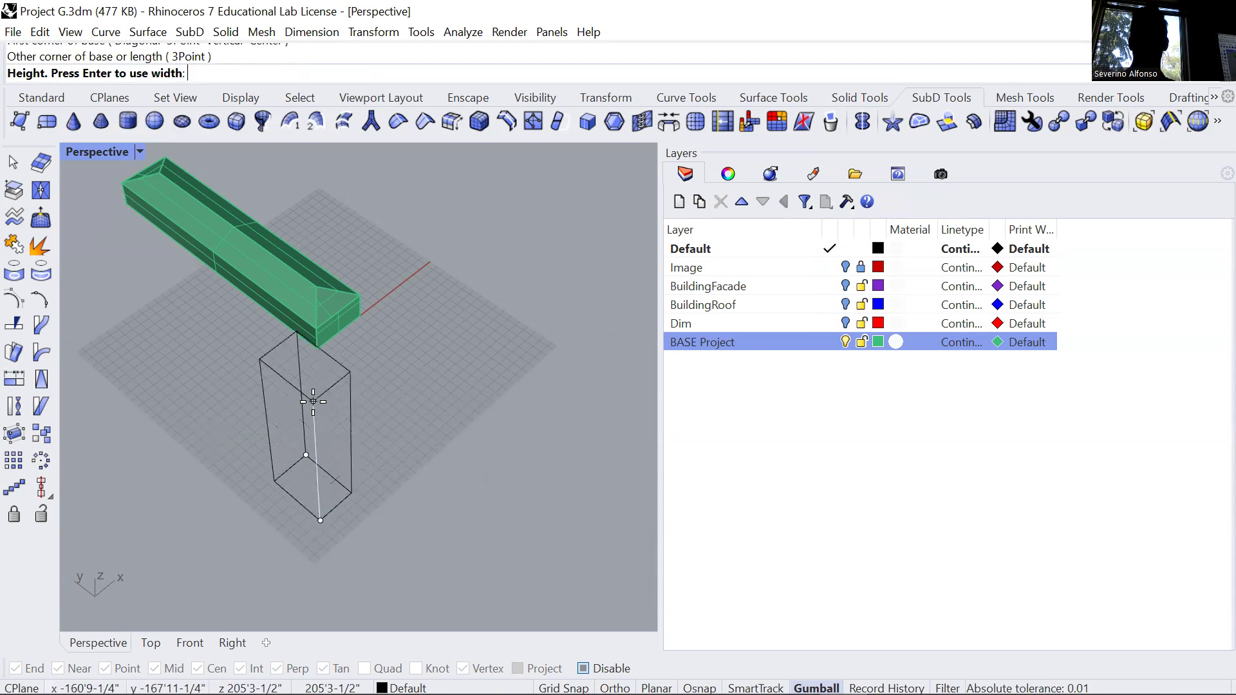
pyautogui.click(303, 248)
# Step: Draw a second, shorter box on the ground grid that overlaps a lower corner of the tall box
pyautogui.press('Return')
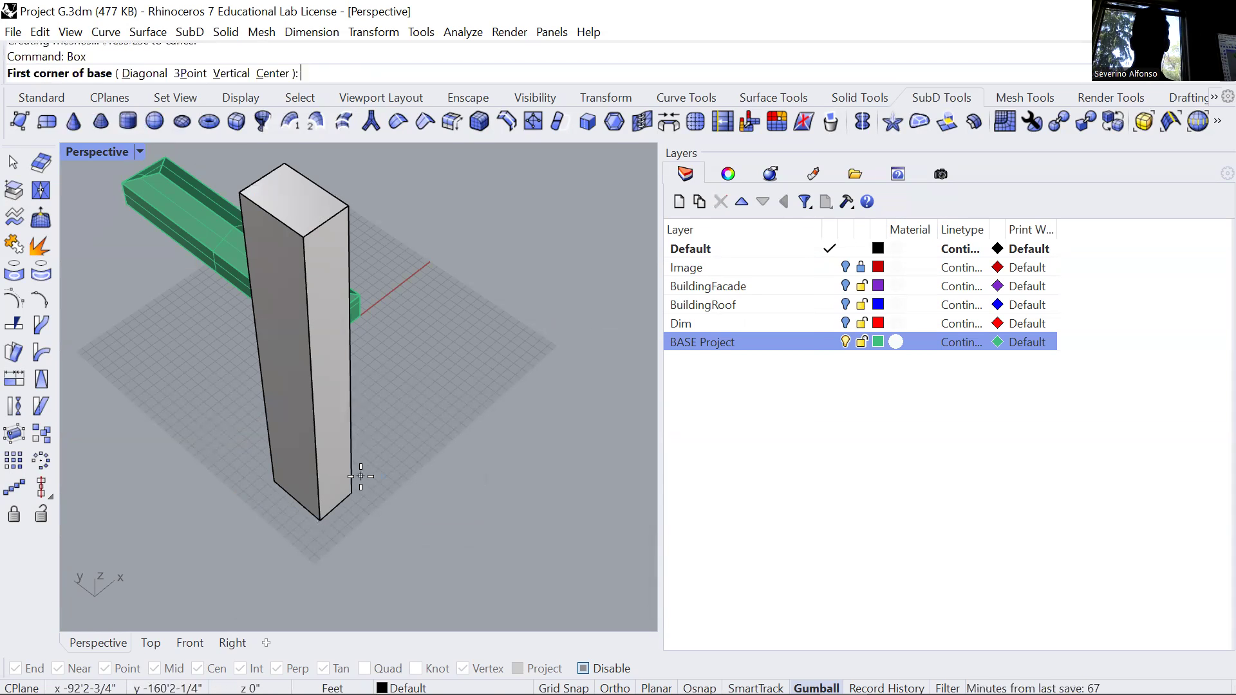
pyautogui.click(349, 515)
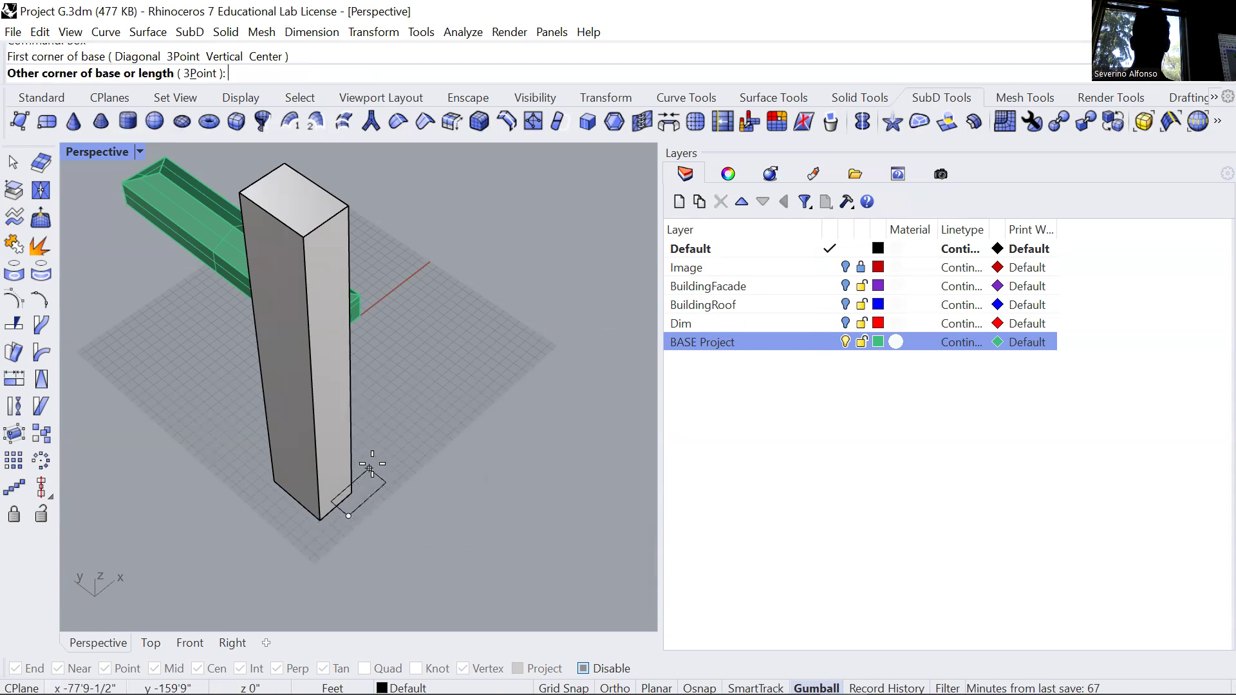
pyautogui.click(367, 452)
pyautogui.click(376, 257)
# Step: Subtract the shorter box from the tall box with BooleanDifference
pyautogui.write('Boo')
pyautogui.press('Return')
pyautogui.click(314, 319)
pyautogui.press('Return')
pyautogui.click(370, 340)
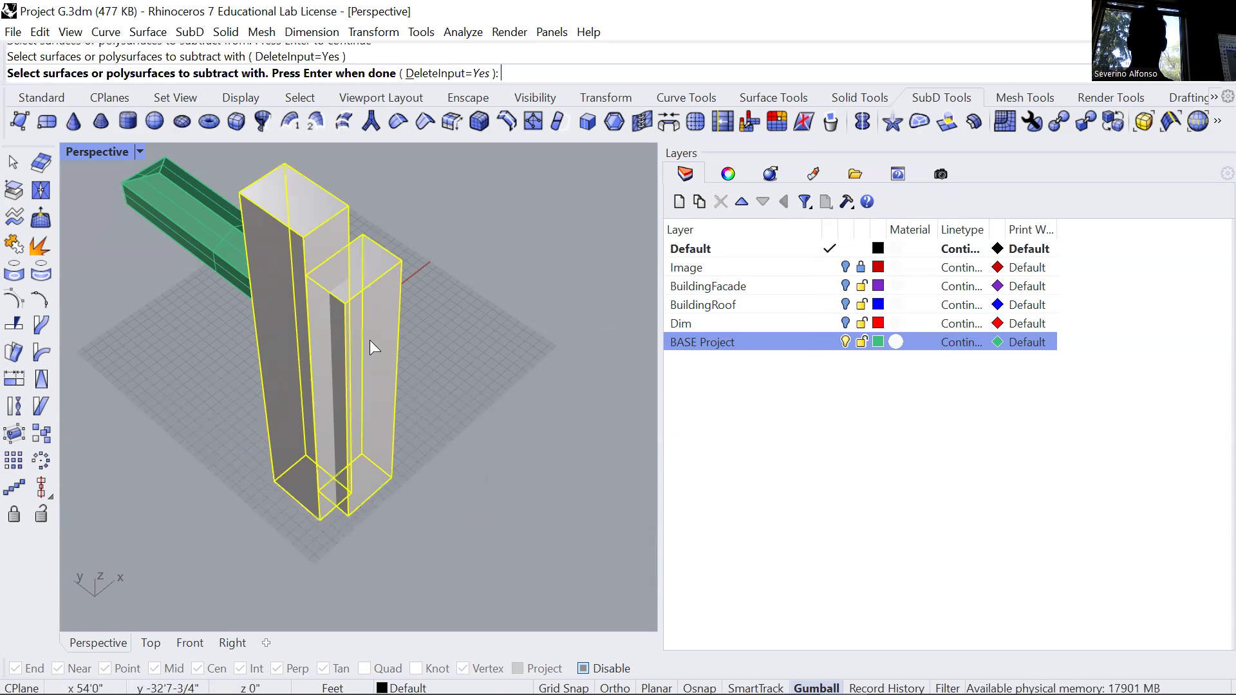
pyautogui.press('Return')
pyautogui.press('Return')
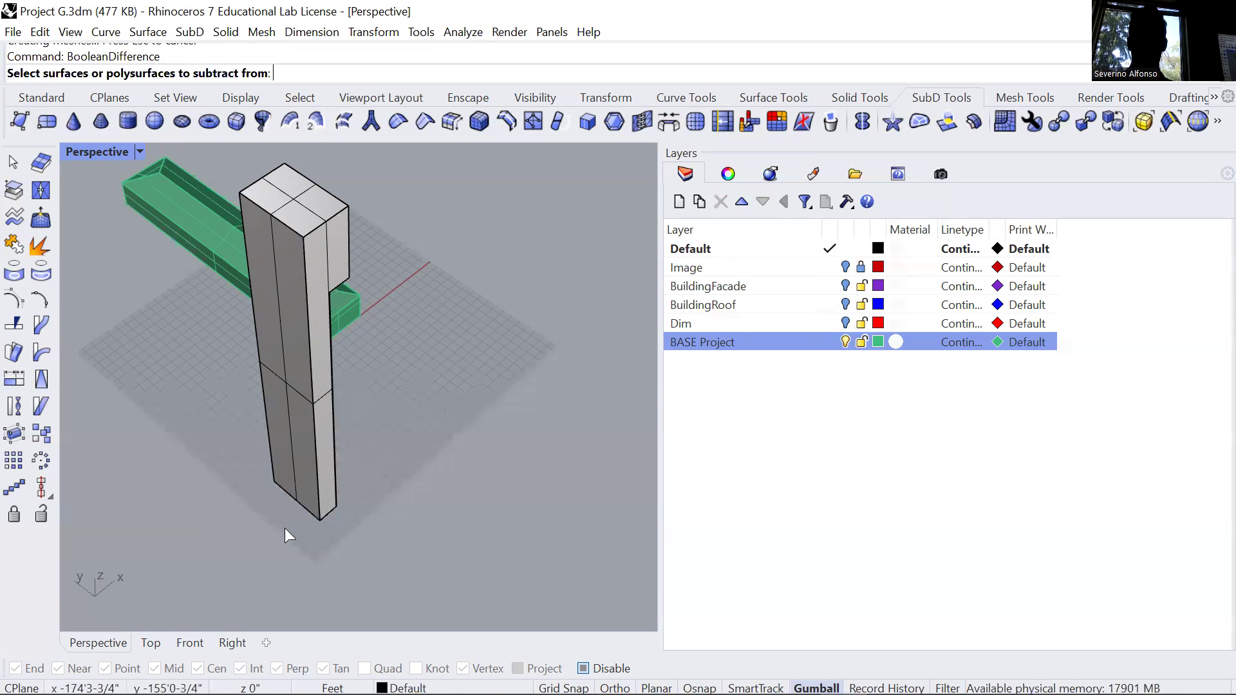
# Step: Draw another upright box overlapping the opposite side of the notched column and raise it well above the ground grid
pyautogui.write('Bo')
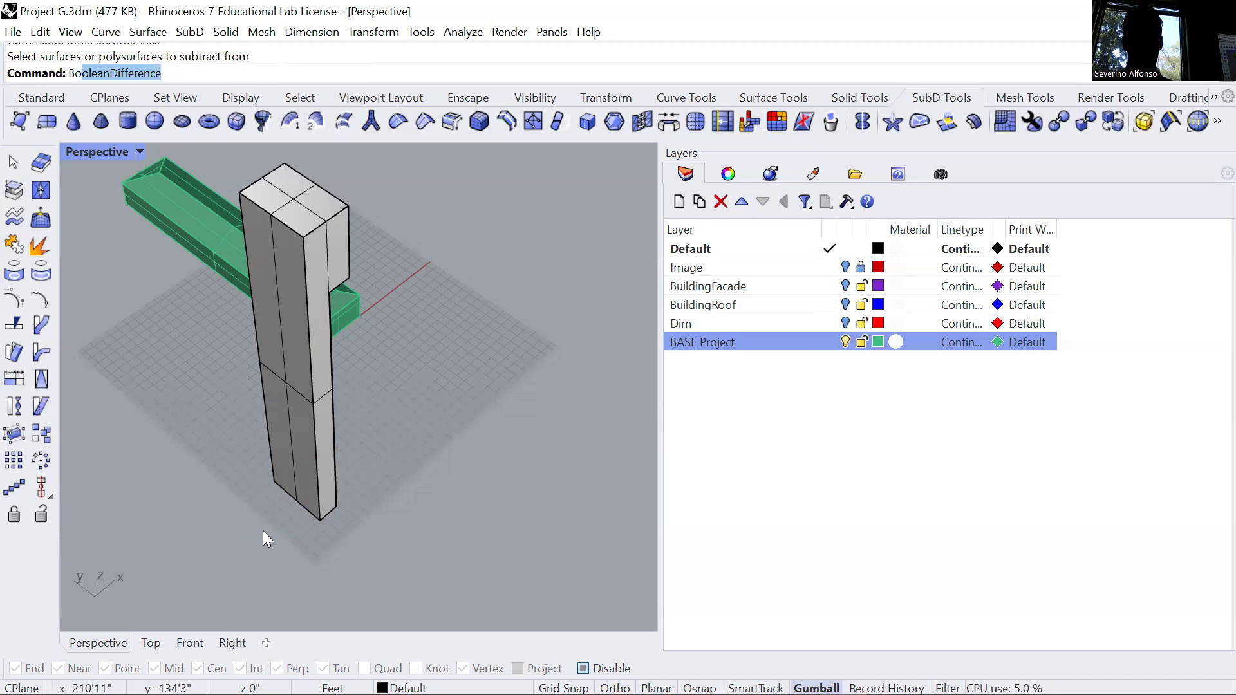
pyautogui.write('x')
pyautogui.press('Return')
pyautogui.click(264, 450)
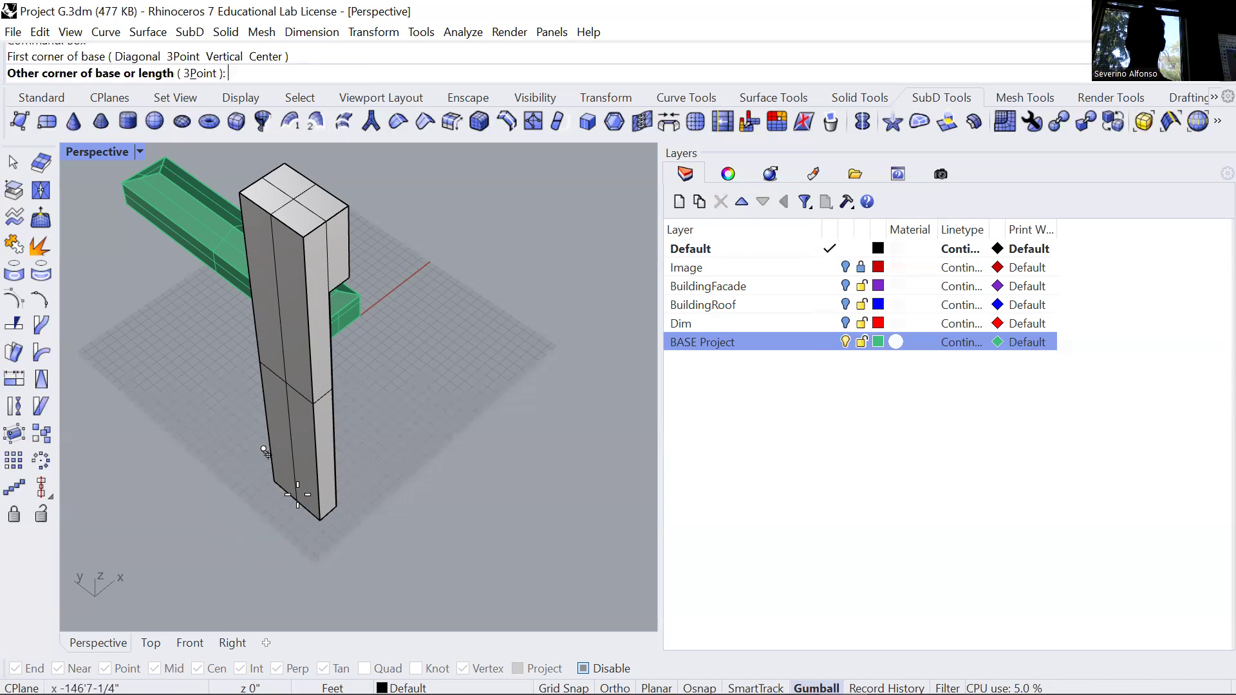
pyautogui.click(294, 503)
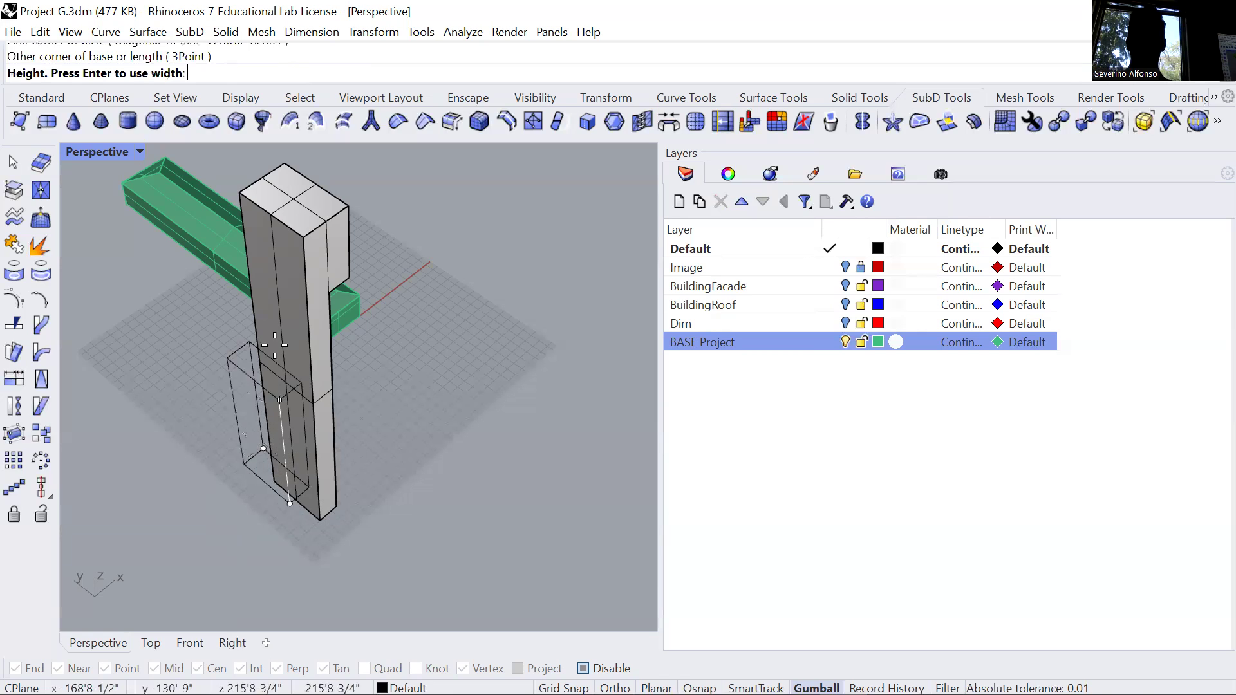
pyautogui.click(250, 363)
pyautogui.click(251, 344)
pyautogui.moveTo(269, 380); pyautogui.dragTo(267, 222)
# Step: Subtract the raised box from the notched column with BooleanDifference, cutting a notch into its upper part
pyautogui.write('b')
pyautogui.press('Return')
pyautogui.click(314, 317)
pyautogui.press('Return')
pyautogui.click(248, 283)
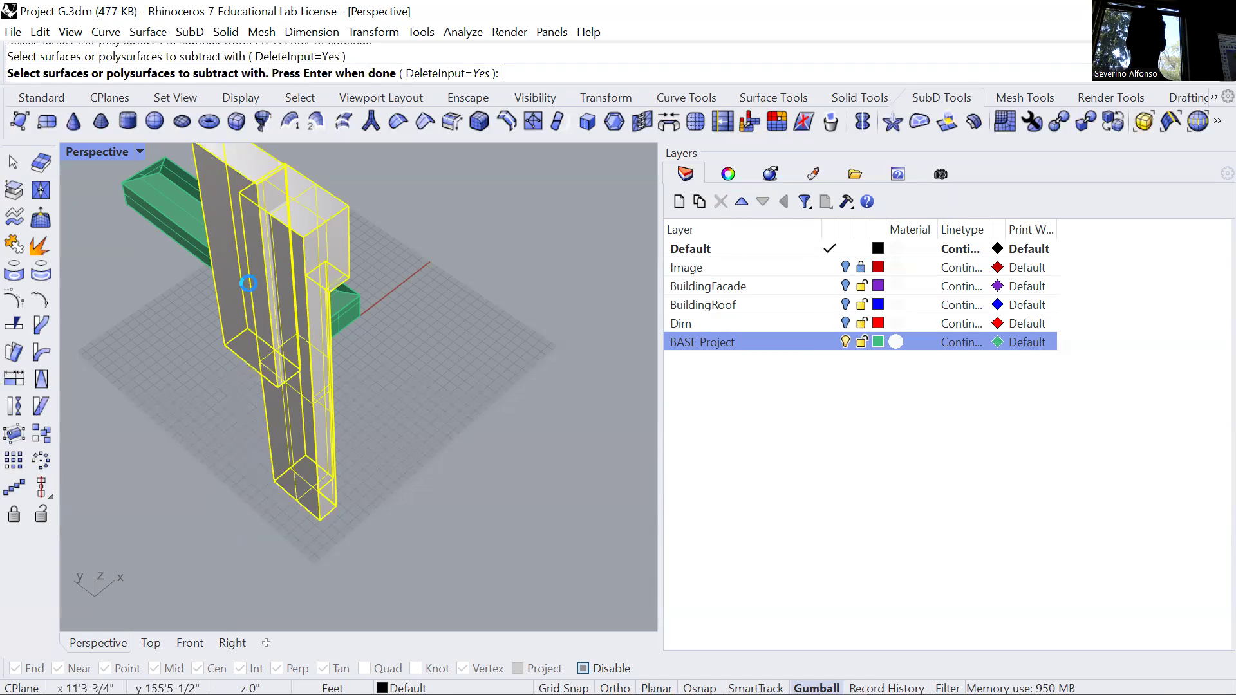
pyautogui.press('Return')
pyautogui.moveTo(315, 369); pyautogui.dragTo(285, 417, button='right')
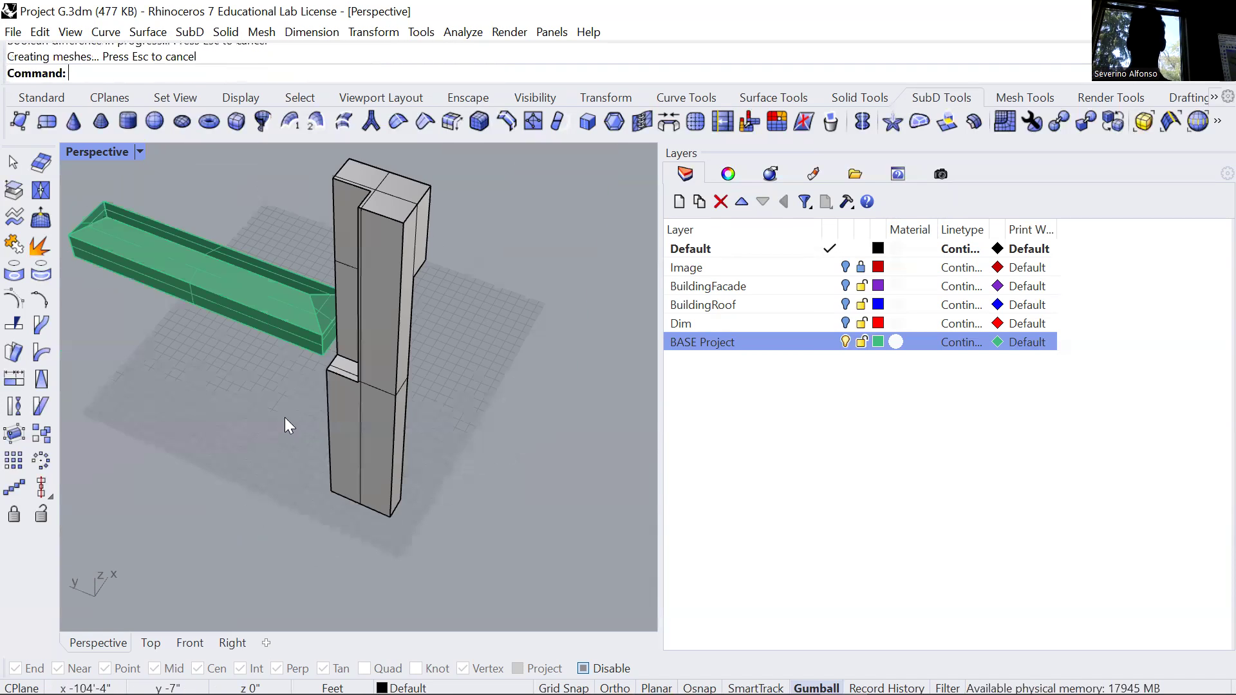
# Step: Move the carved column away from the green building volume to beyond the edge of the grid
pyautogui.scroll(-5, 328, 420)
pyautogui.click(329, 422)
pyautogui.moveTo(298, 377); pyautogui.dragTo(370, 420)
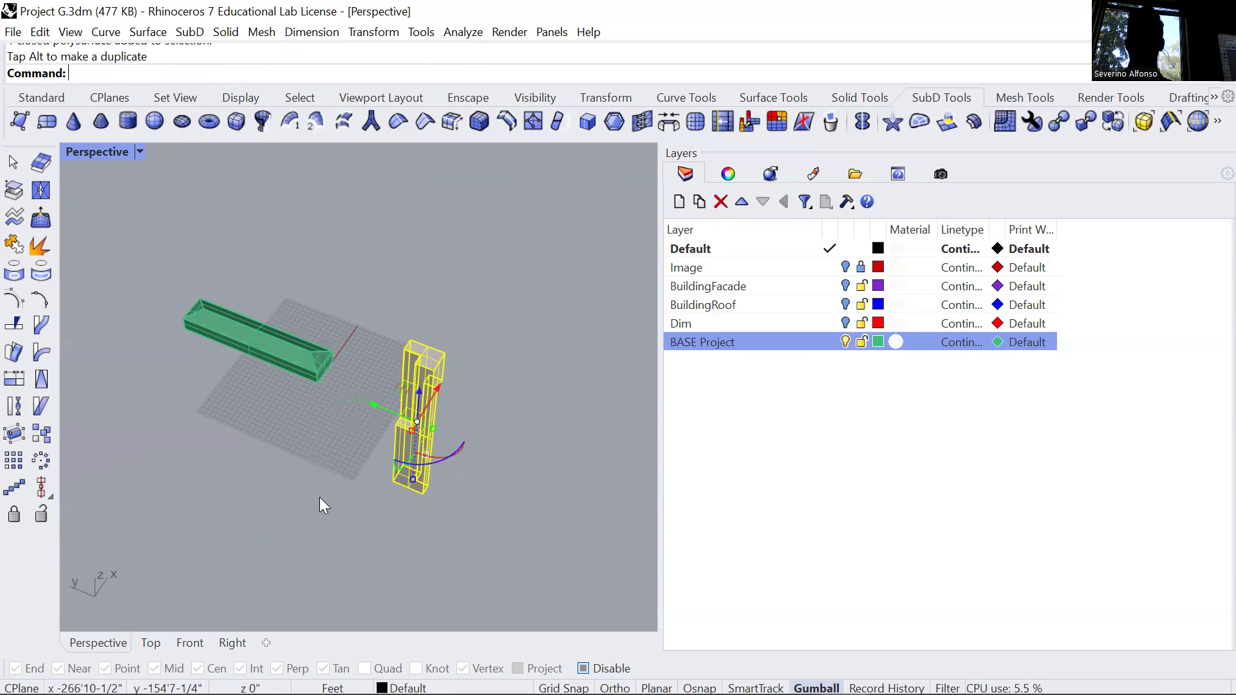
pyautogui.press('Escape')
# Step: Reopen the G2 Grasshopper definition and reference the green building volume in the upper Geo parameter that feeds Pop3D
pyautogui.write('Grass')
pyautogui.press('Return')
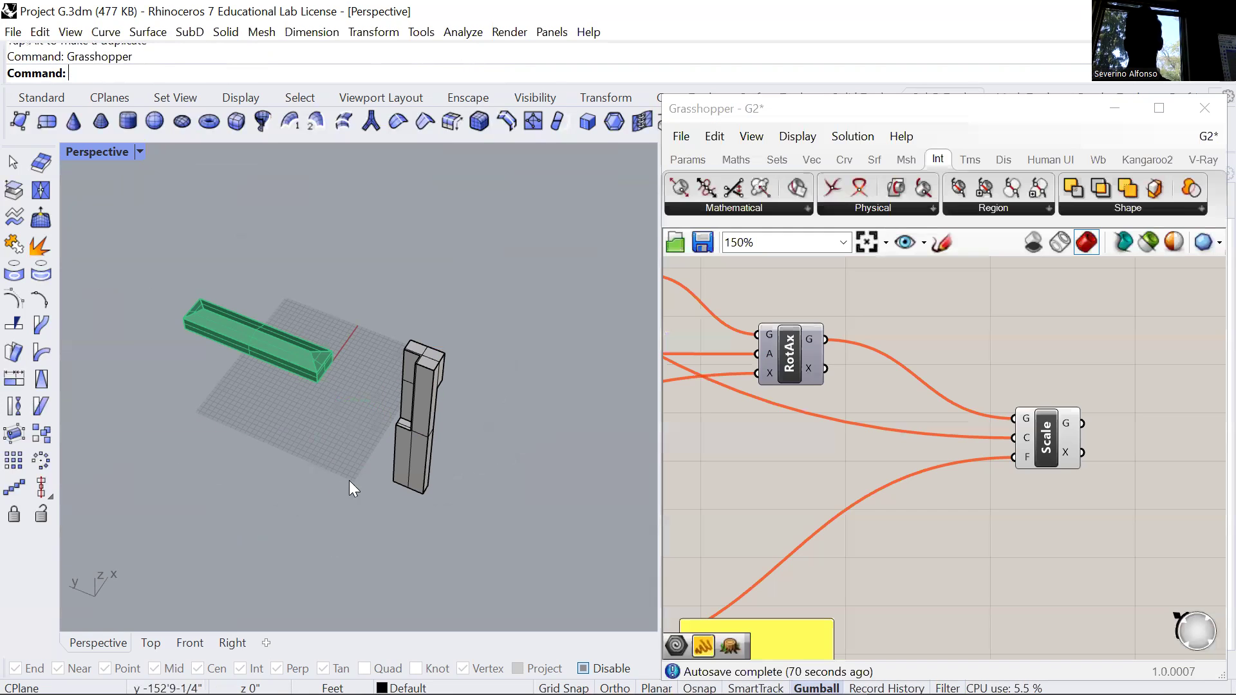
pyautogui.moveTo(767, 386); pyautogui.dragTo(959, 408, button='right')
pyautogui.scroll(-6, 927, 417)
pyautogui.scroll(-3, 803, 364)
pyautogui.moveTo(803, 365); pyautogui.dragTo(991, 424, button='right')
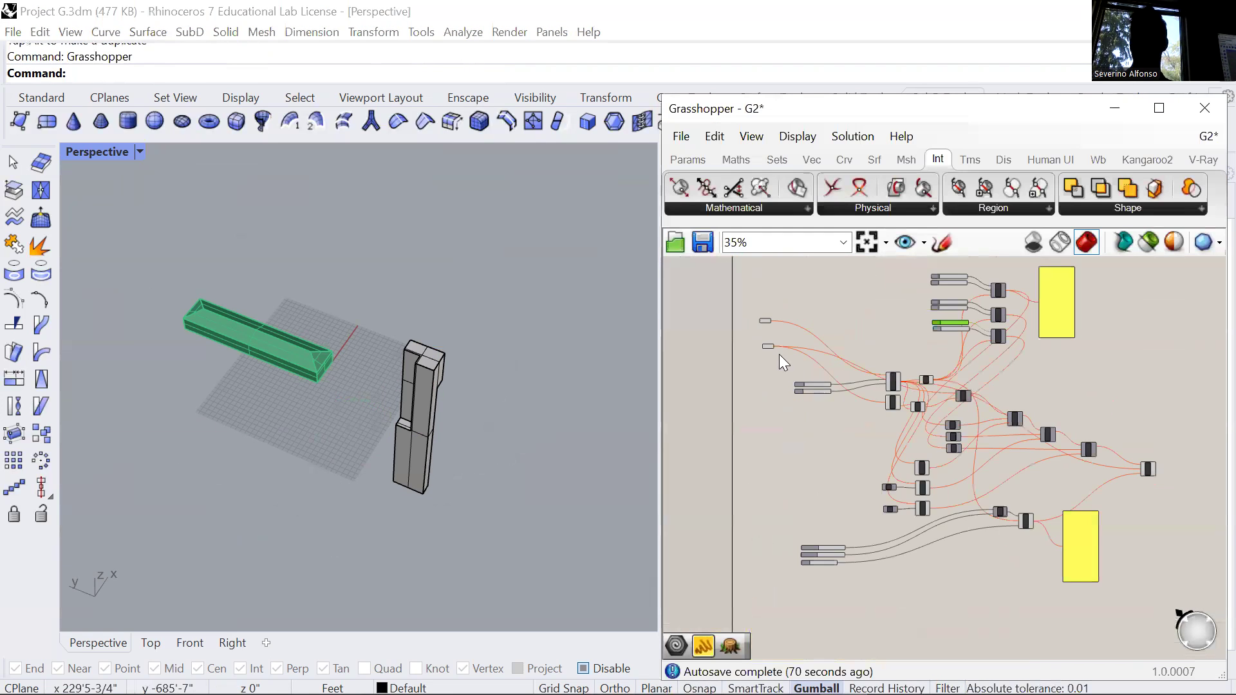
pyautogui.scroll(7, 779, 353)
pyautogui.rightClick(748, 283)
pyautogui.click(845, 494)
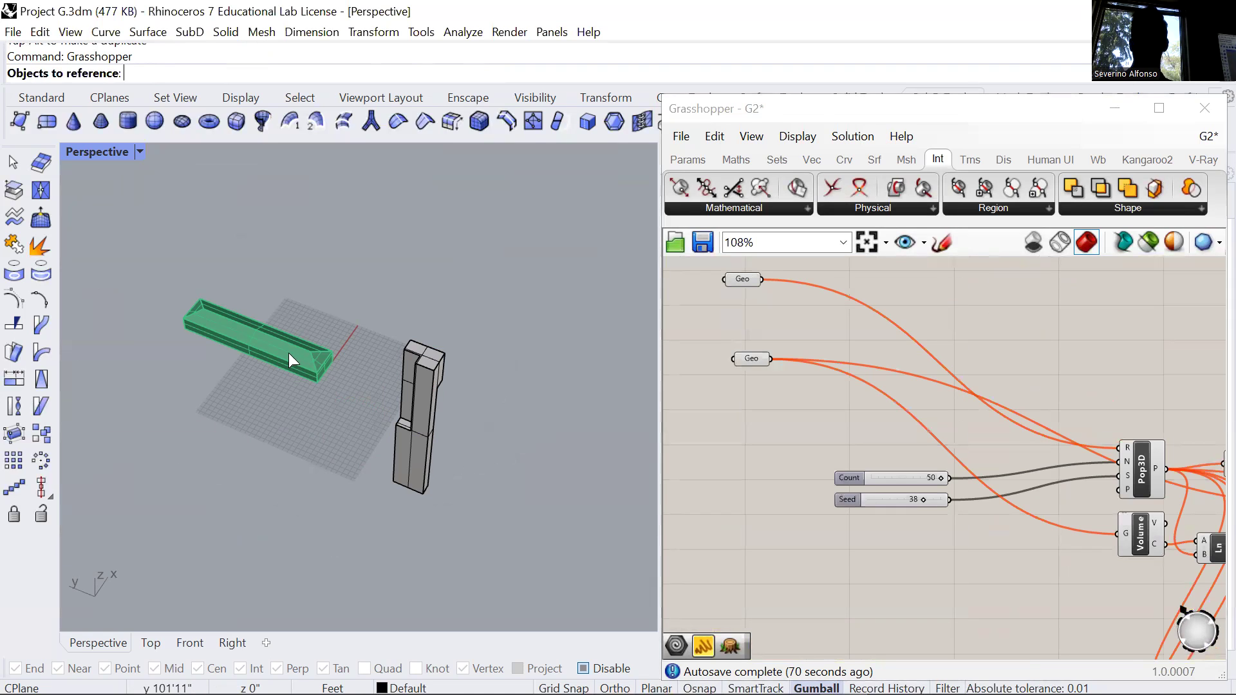
pyautogui.click(284, 351)
# Step: Set the carved column as the single geometry of the lower Geo parameter
pyautogui.rightClick(753, 359)
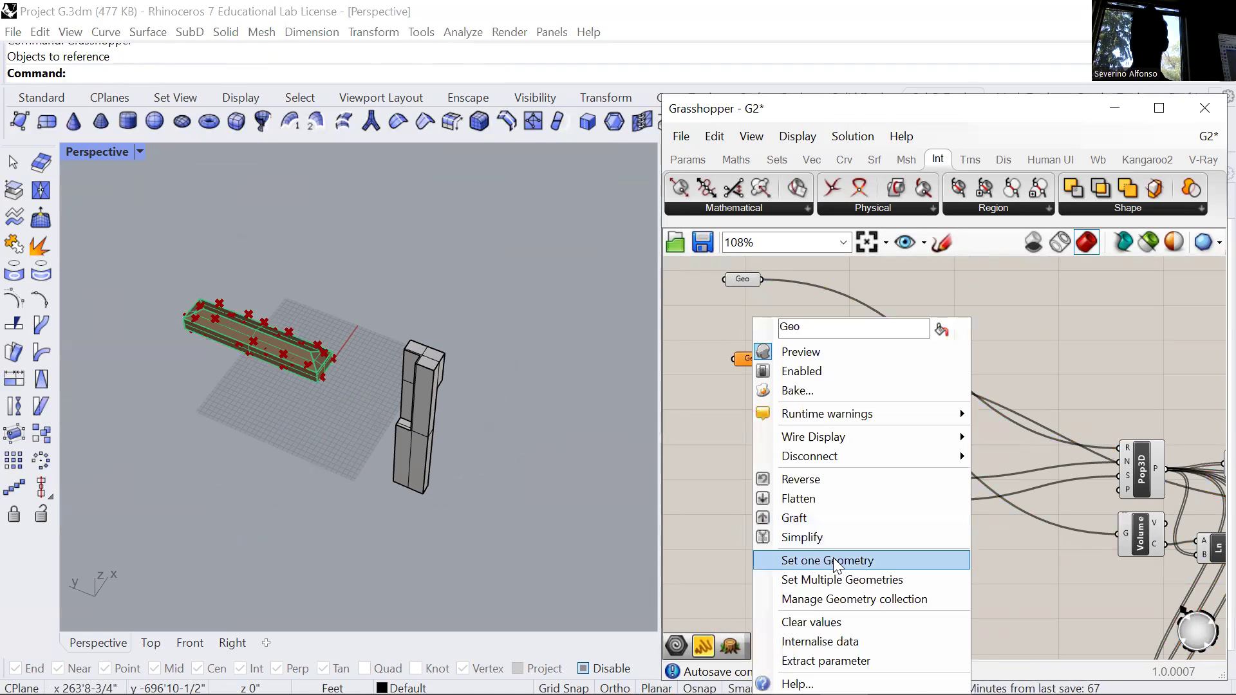
pyautogui.click(833, 557)
pyautogui.click(442, 394)
pyautogui.scroll(7, 290, 349)
pyautogui.moveTo(266, 390); pyautogui.dragTo(352, 359, button='right')
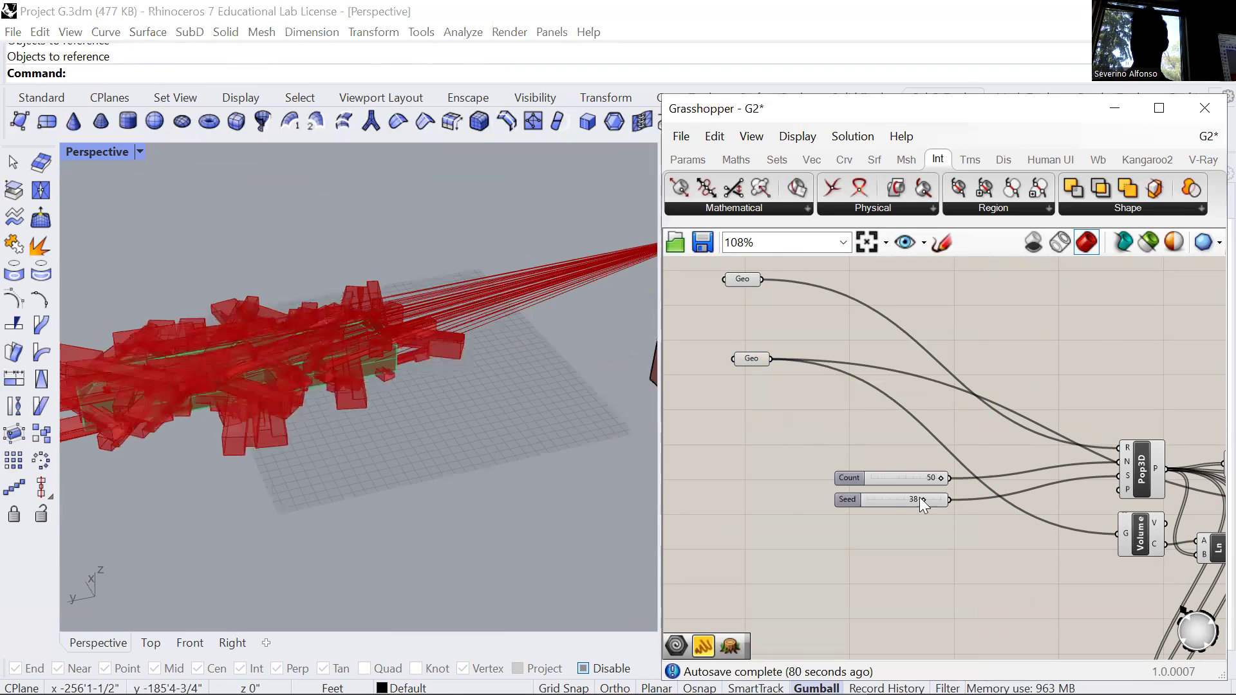
# Step: Reduce the Count slider of the Pop3D population on the building volume
pyautogui.scroll(4, 927, 499)
pyautogui.moveTo(944, 453); pyautogui.dragTo(895, 453)
pyautogui.moveTo(395, 386); pyautogui.dragTo(434, 477, button='right')
# Step: Set the Step slider paired with the Start value of 10 to 7
pyautogui.scroll(-8, 965, 456)
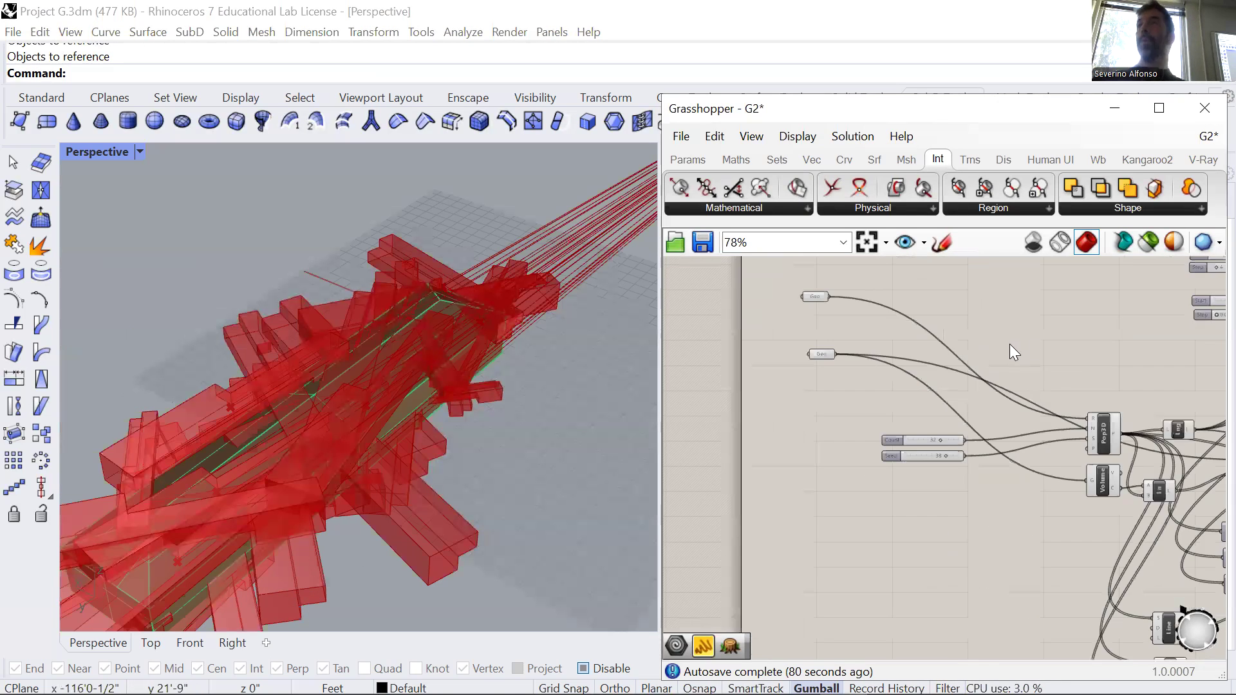
pyautogui.scroll(10, 972, 405)
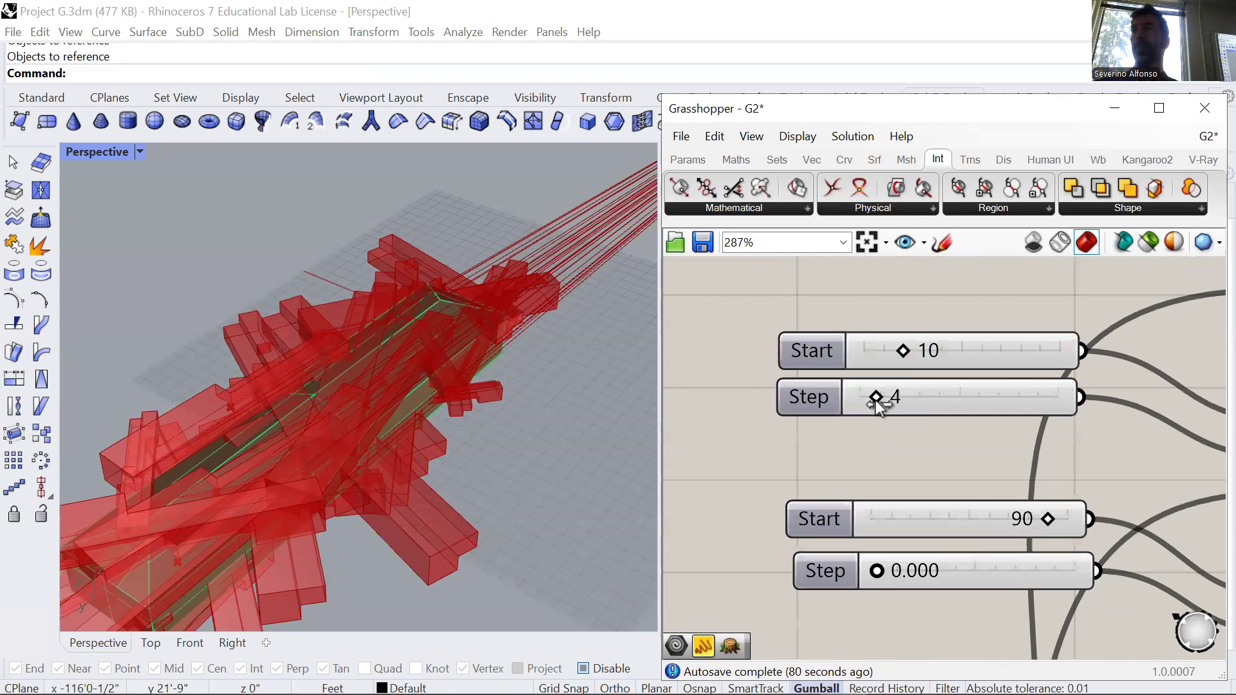
pyautogui.moveTo(887, 401); pyautogui.dragTo(888, 395)
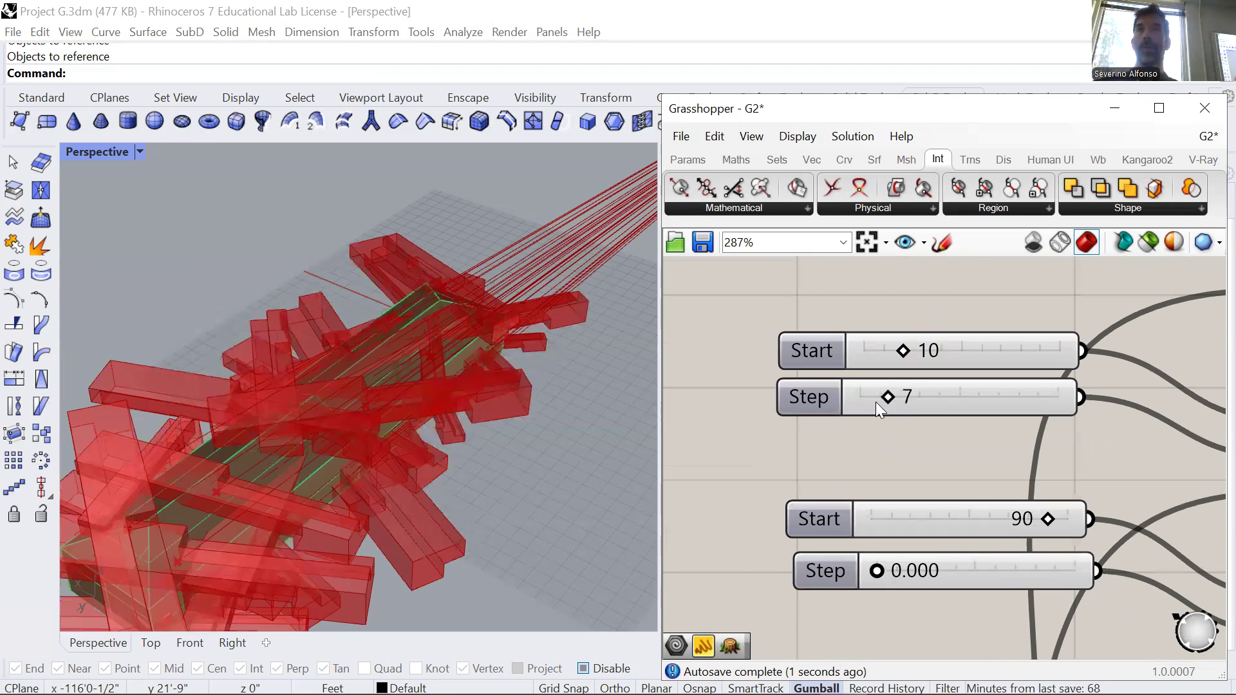
pyautogui.moveTo(361, 470); pyautogui.dragTo(346, 490, button='right')
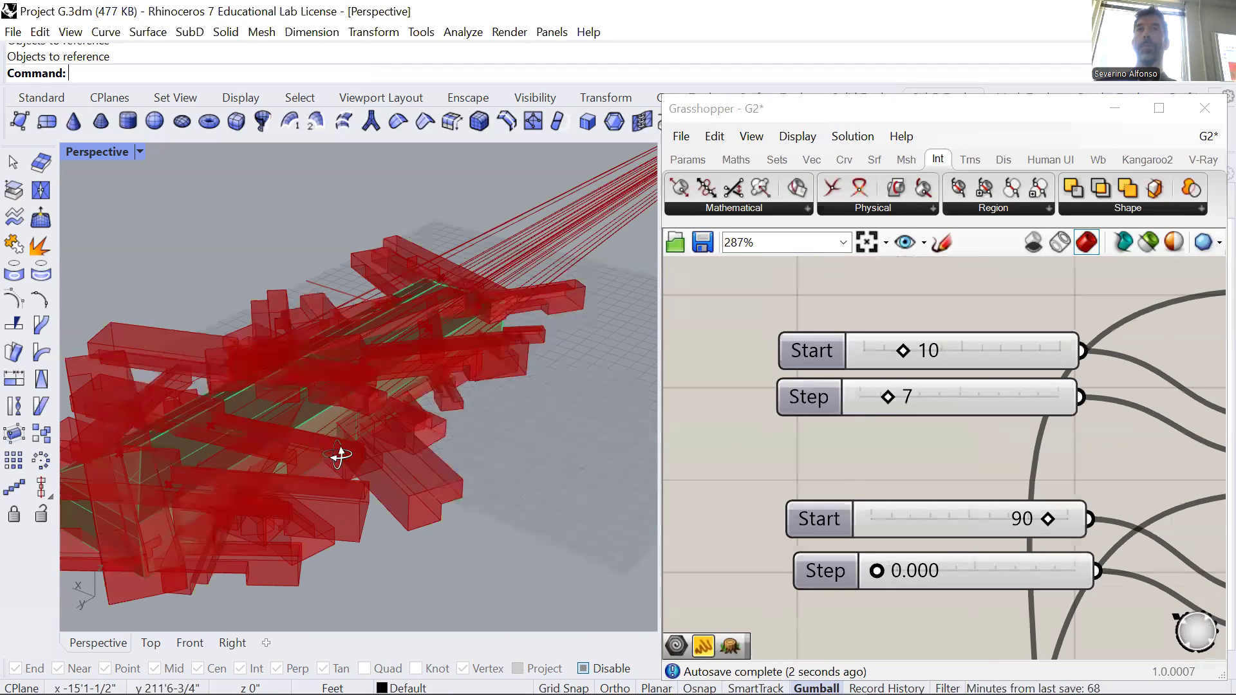
# Step: Bake the Scale component's geometry to the Default layer and close Grasshopper
pyautogui.scroll(-10, 1066, 515)
pyautogui.scroll(2, 1062, 489)
pyautogui.scroll(5, 1004, 492)
pyautogui.rightClick(1024, 469)
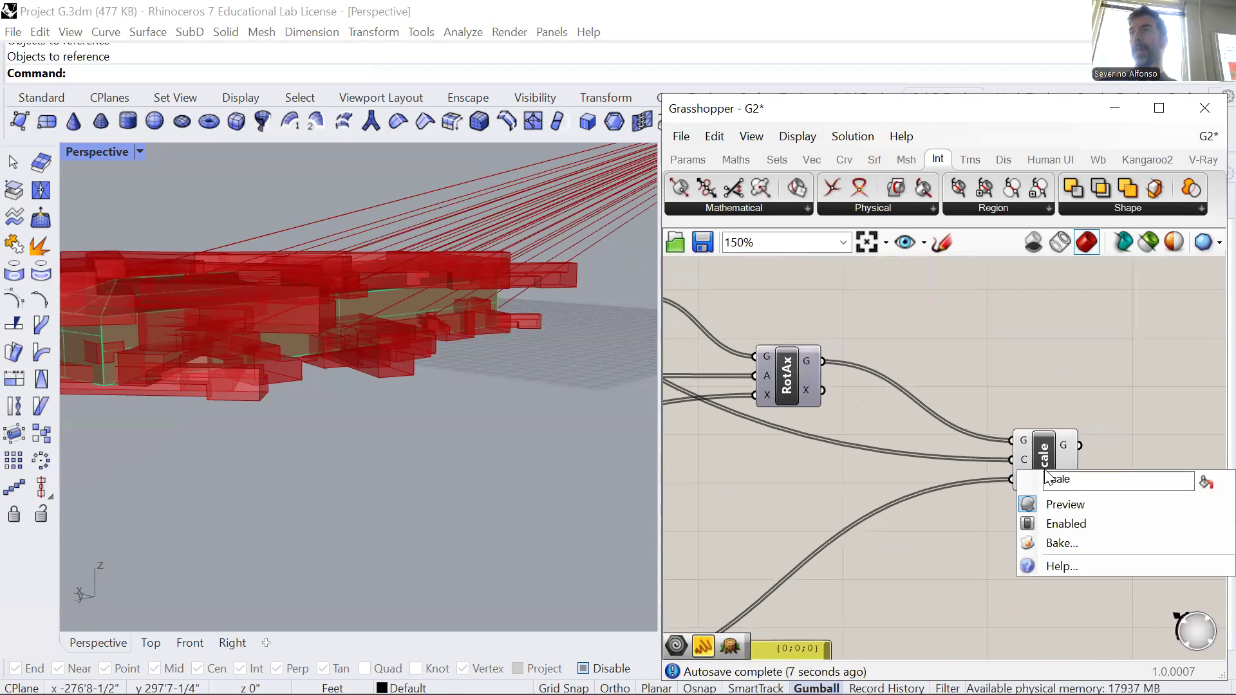
pyautogui.click(1088, 541)
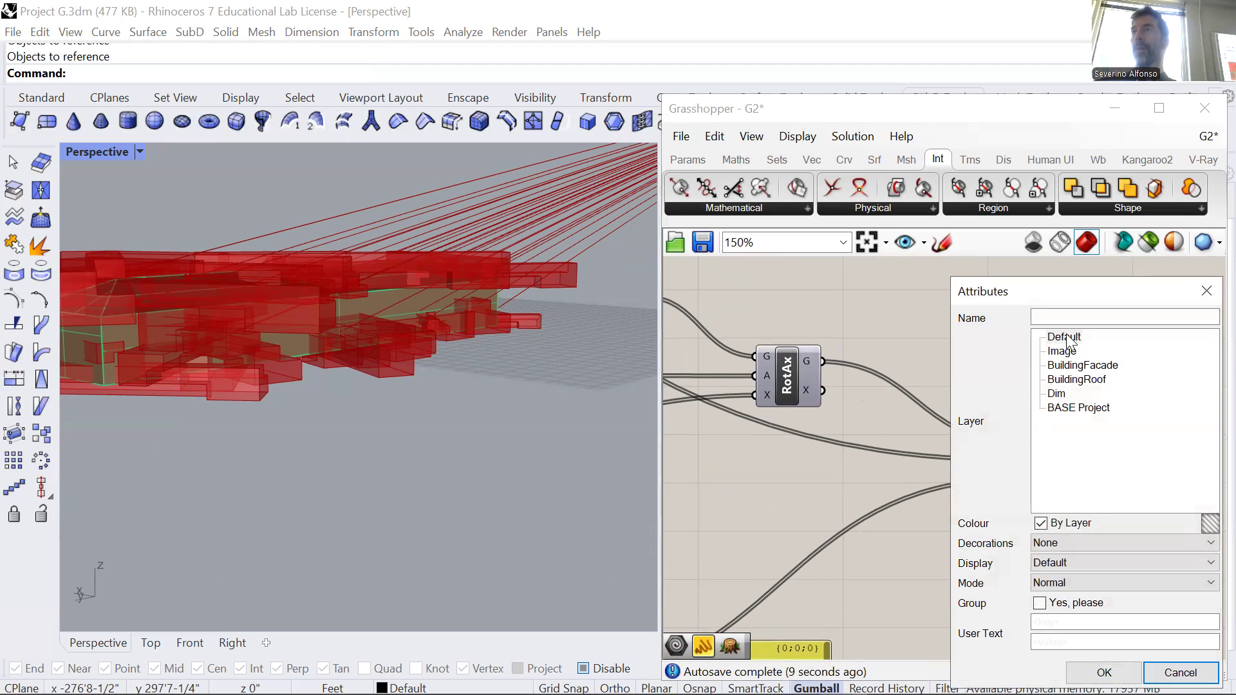
pyautogui.click(1064, 337)
pyautogui.click(1104, 673)
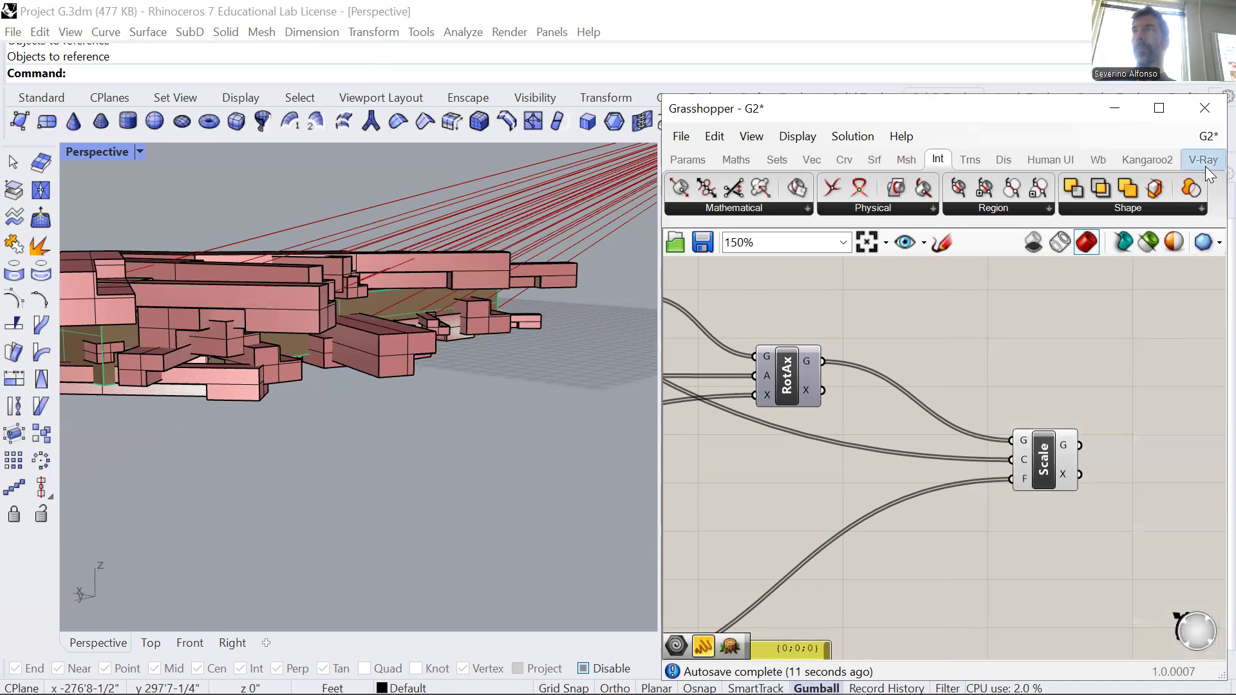
pyautogui.click(1205, 107)
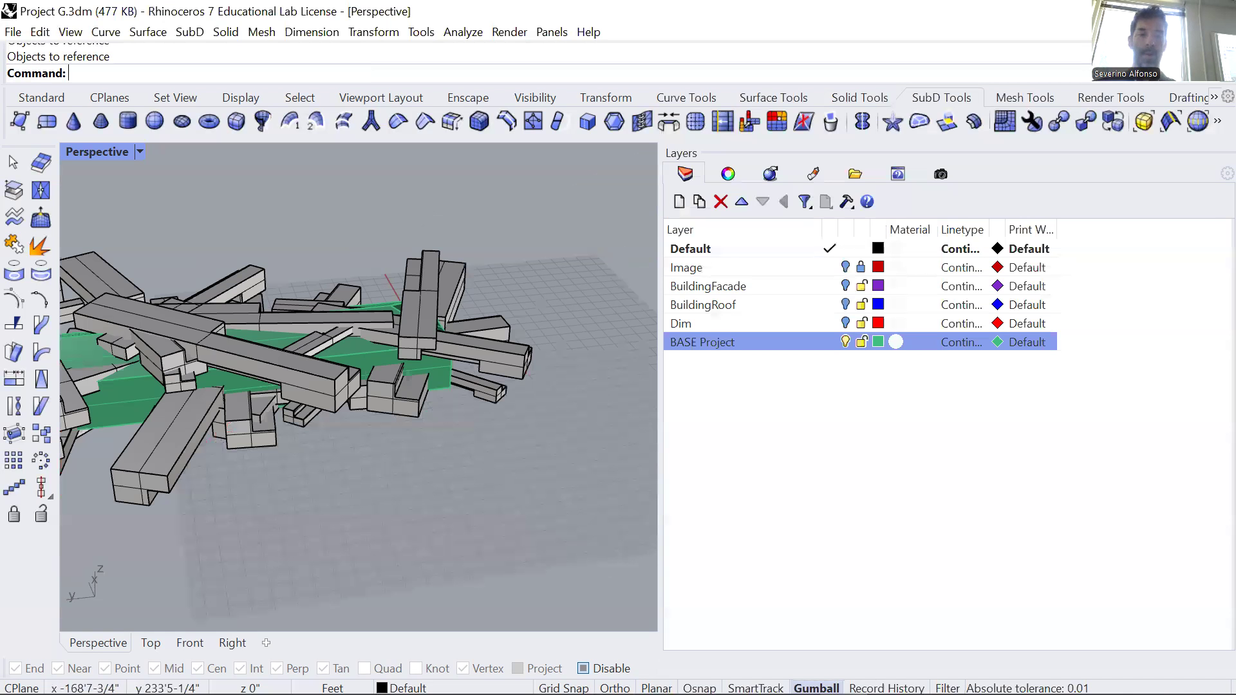
# Step: Subtract all the baked carved columns from the green building volume with BooleanDifference
pyautogui.scroll(-3, 359, 479)
pyautogui.press('Return')
pyautogui.click(237, 426)
pyautogui.press('Return')
pyautogui.moveTo(503, 315); pyautogui.dragTo(140, 523)
pyautogui.press('Return')
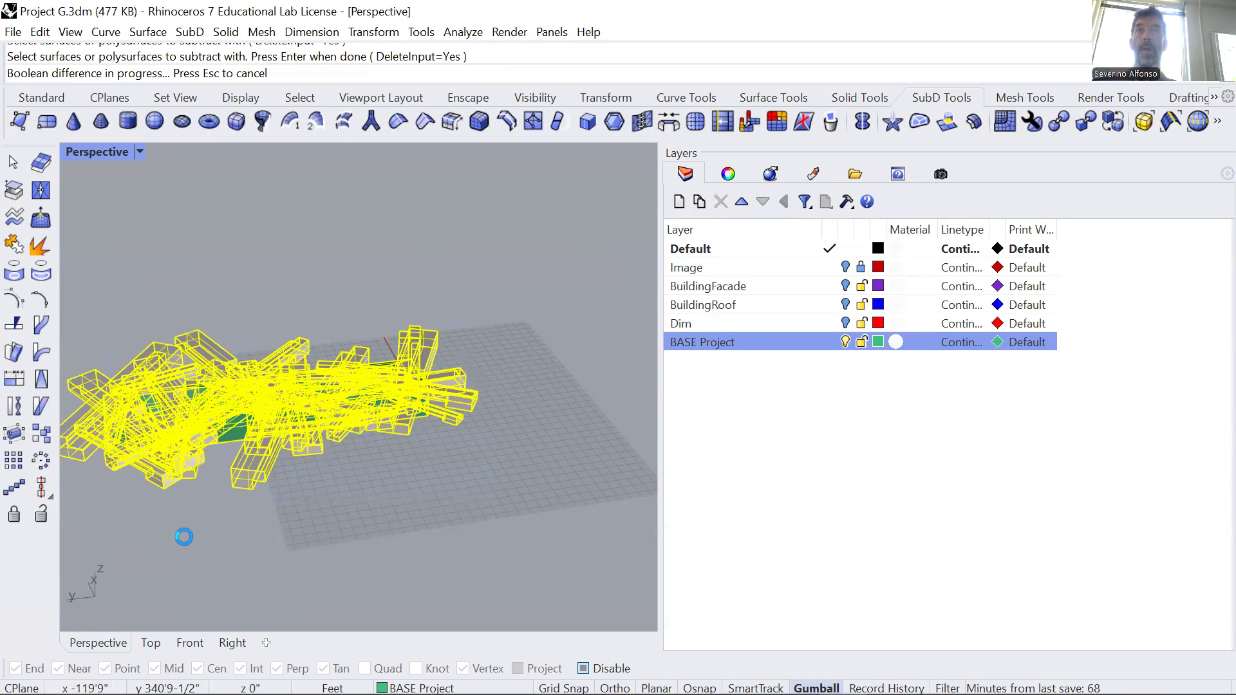
pyautogui.click(673, 398)
# Step: Examine the cuts and openings in the carved building volume up close and from several angles
pyautogui.scroll(4, 229, 475)
pyautogui.moveTo(229, 475); pyautogui.dragTo(353, 555, button='right')
pyautogui.scroll(-2, 361, 454)
pyautogui.moveTo(362, 454); pyautogui.dragTo(372, 407, button='right')
pyautogui.scroll(4, 372, 407)
pyautogui.scroll(3, 359, 456)
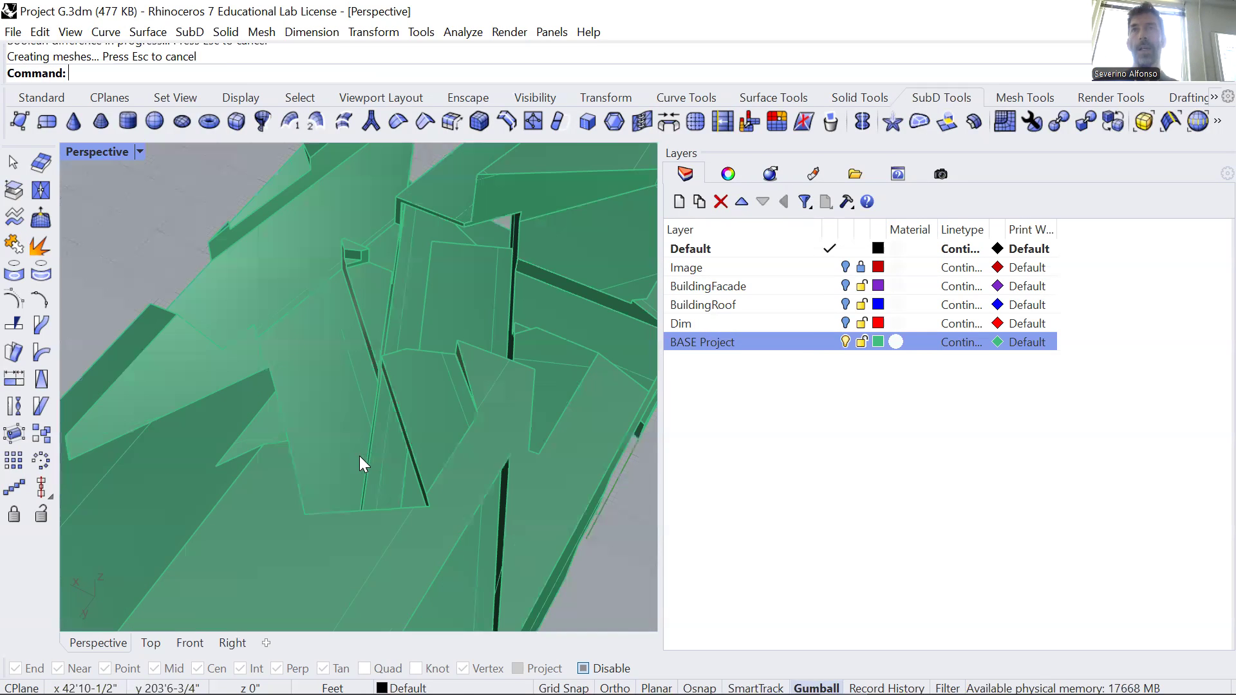
pyautogui.scroll(-4, 309, 445)
pyautogui.moveTo(309, 446); pyautogui.dragTo(312, 484, button='right')
pyautogui.scroll(-4, 318, 410)
pyautogui.scroll(4, 333, 260)
pyautogui.scroll(5, 332, 260)
pyautogui.scroll(-3, 372, 381)
pyautogui.scroll(-2, 345, 395)
pyautogui.scroll(-6, 331, 403)
pyautogui.scroll(-3, 111, 463)
pyautogui.scroll(3, 272, 481)
pyautogui.scroll(3, 330, 493)
pyautogui.scroll(-3, 287, 495)
pyautogui.click(289, 498)
pyautogui.moveTo(380, 521); pyautogui.dragTo(275, 488, button='right')
pyautogui.click(274, 487)
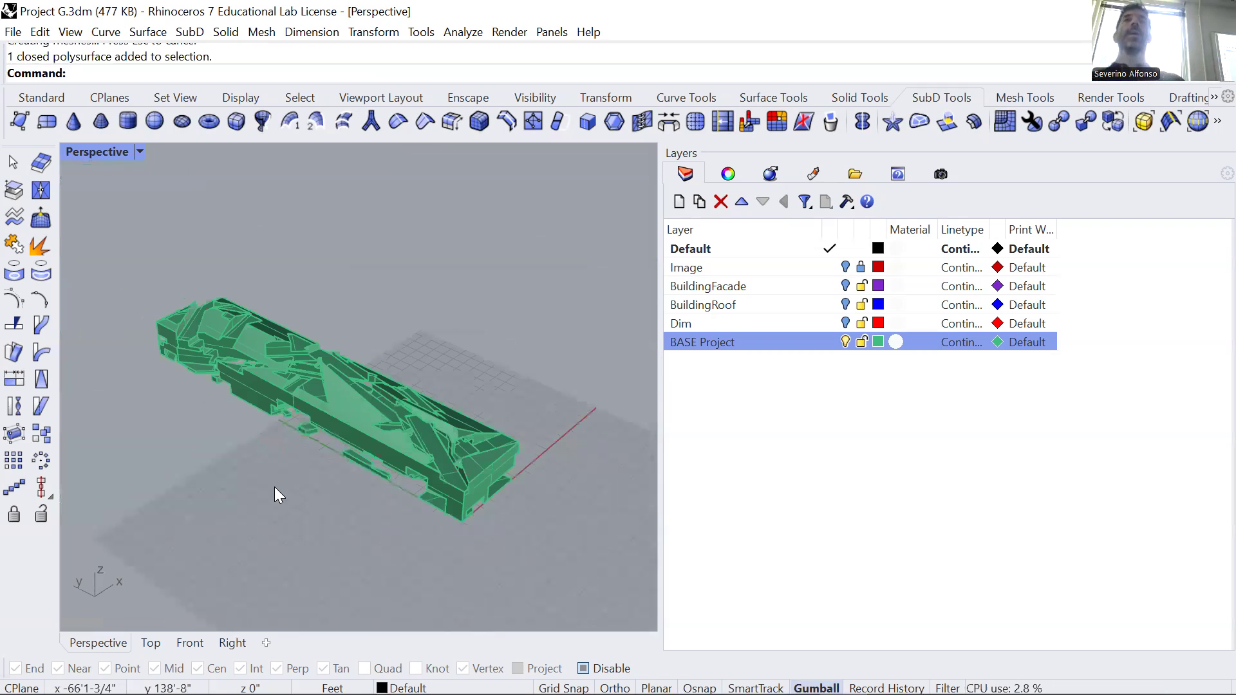